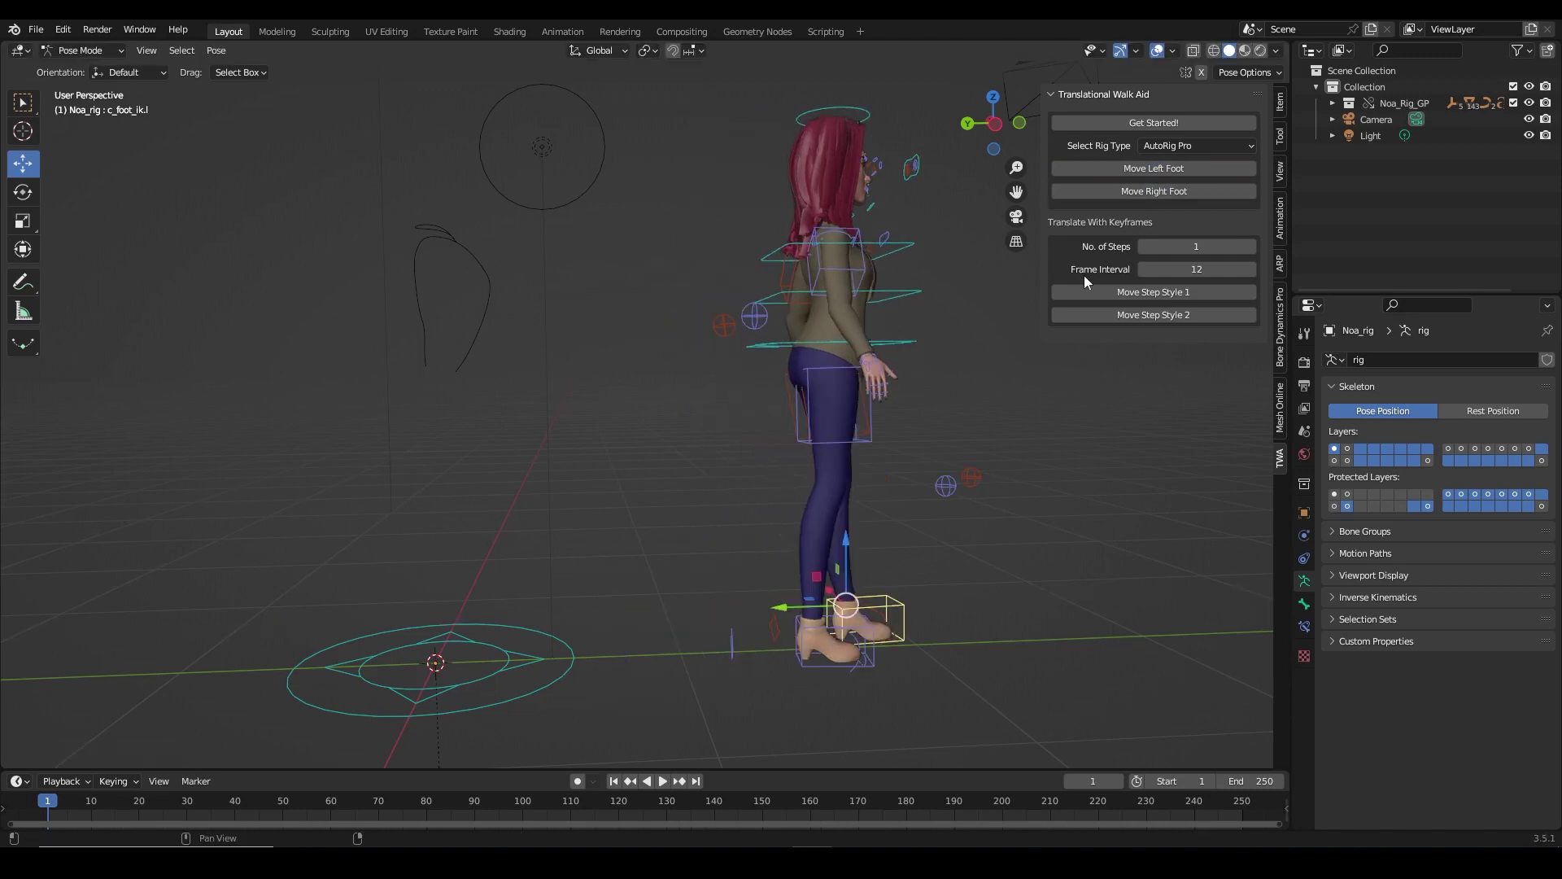
# Step Noa's left foot forward, then select the right foot control and step it forward too
pyautogui.scroll(-3, 997, 381)
pyautogui.click(1148, 168)
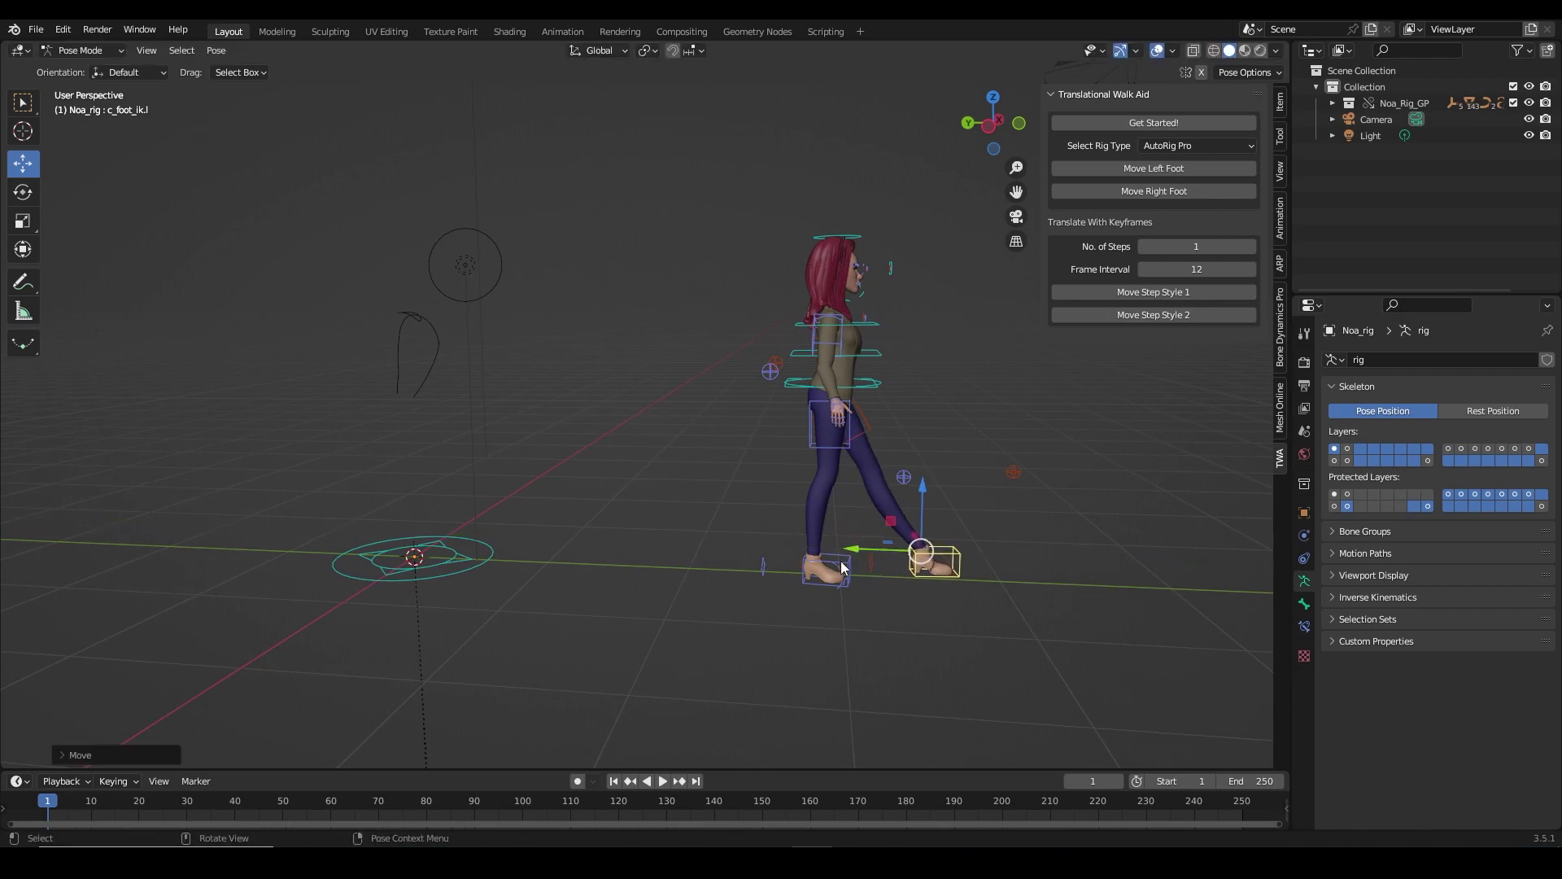
pyautogui.click(839, 567)
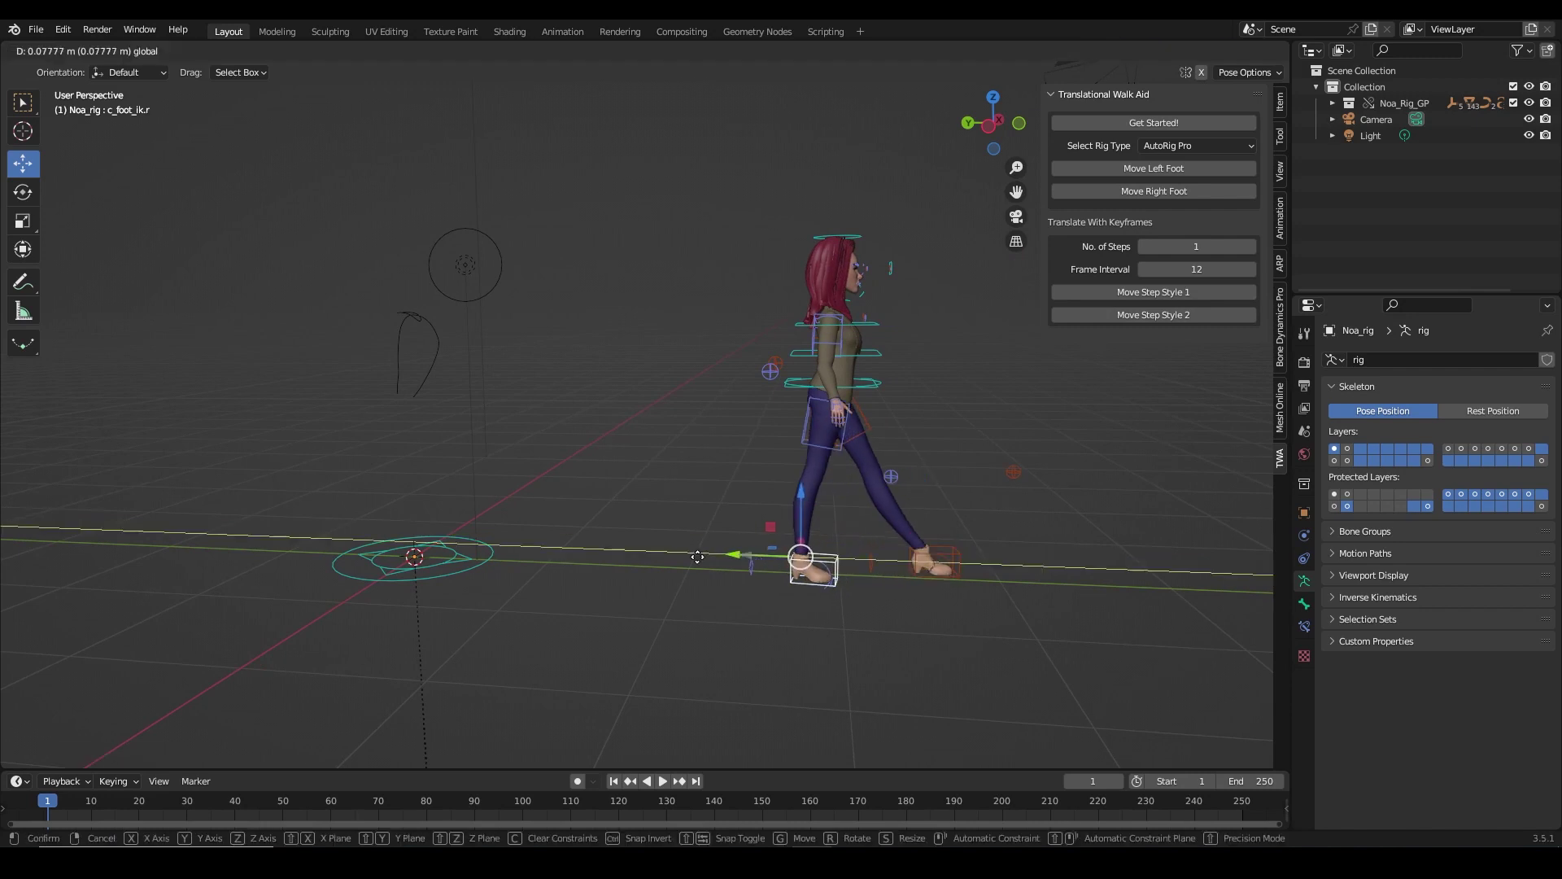
pyautogui.click(1186, 191)
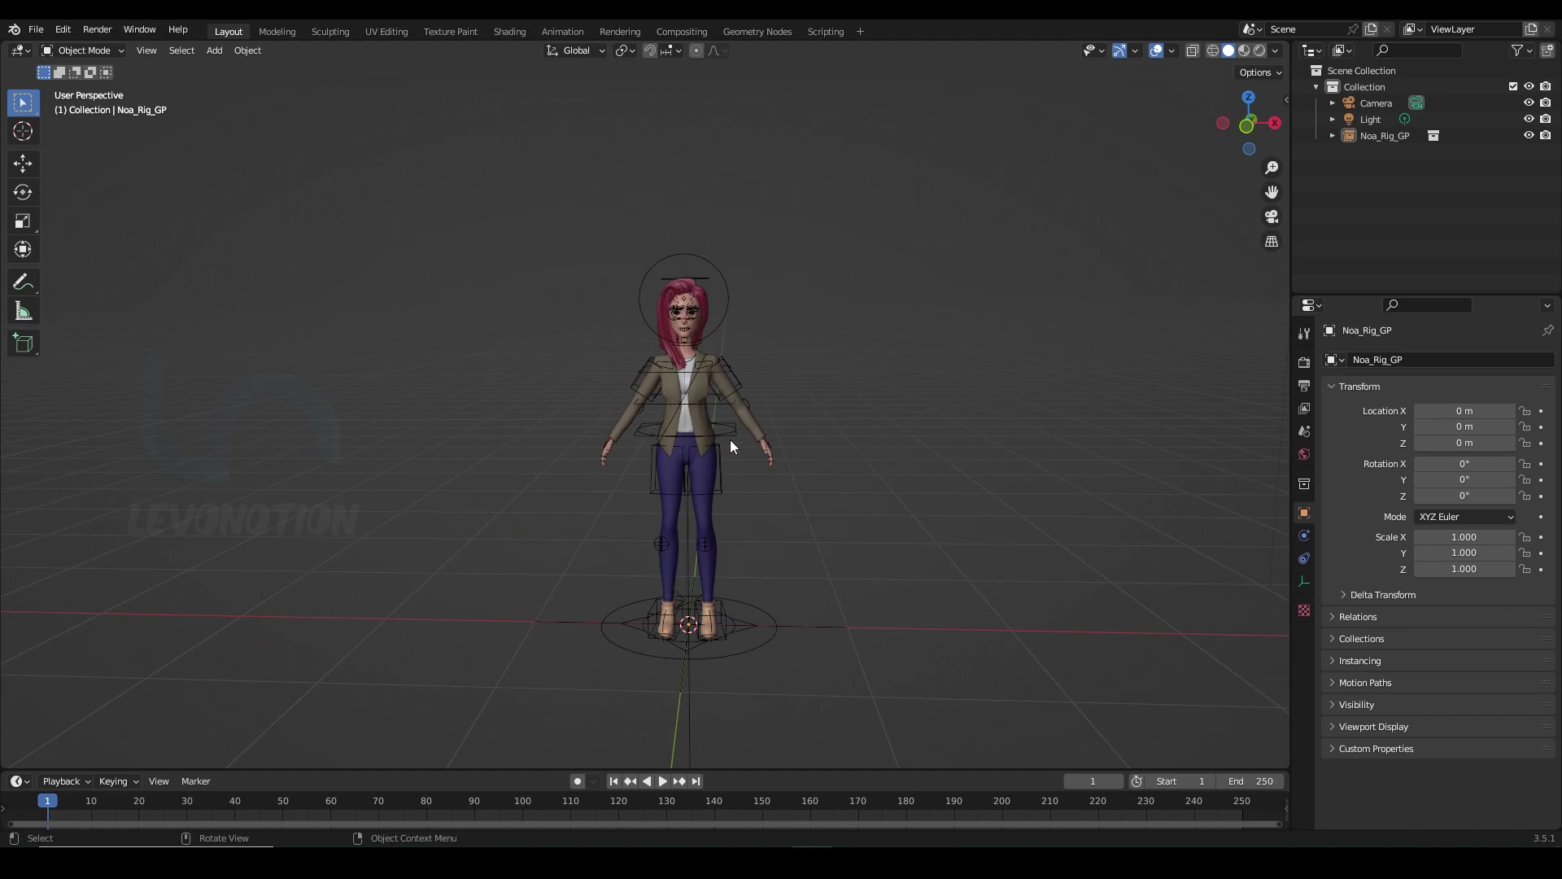
# Select the linked Noa_Rig_GP character in the viewport
pyautogui.moveTo(730, 439); pyautogui.dragTo(742, 439, button='middle')
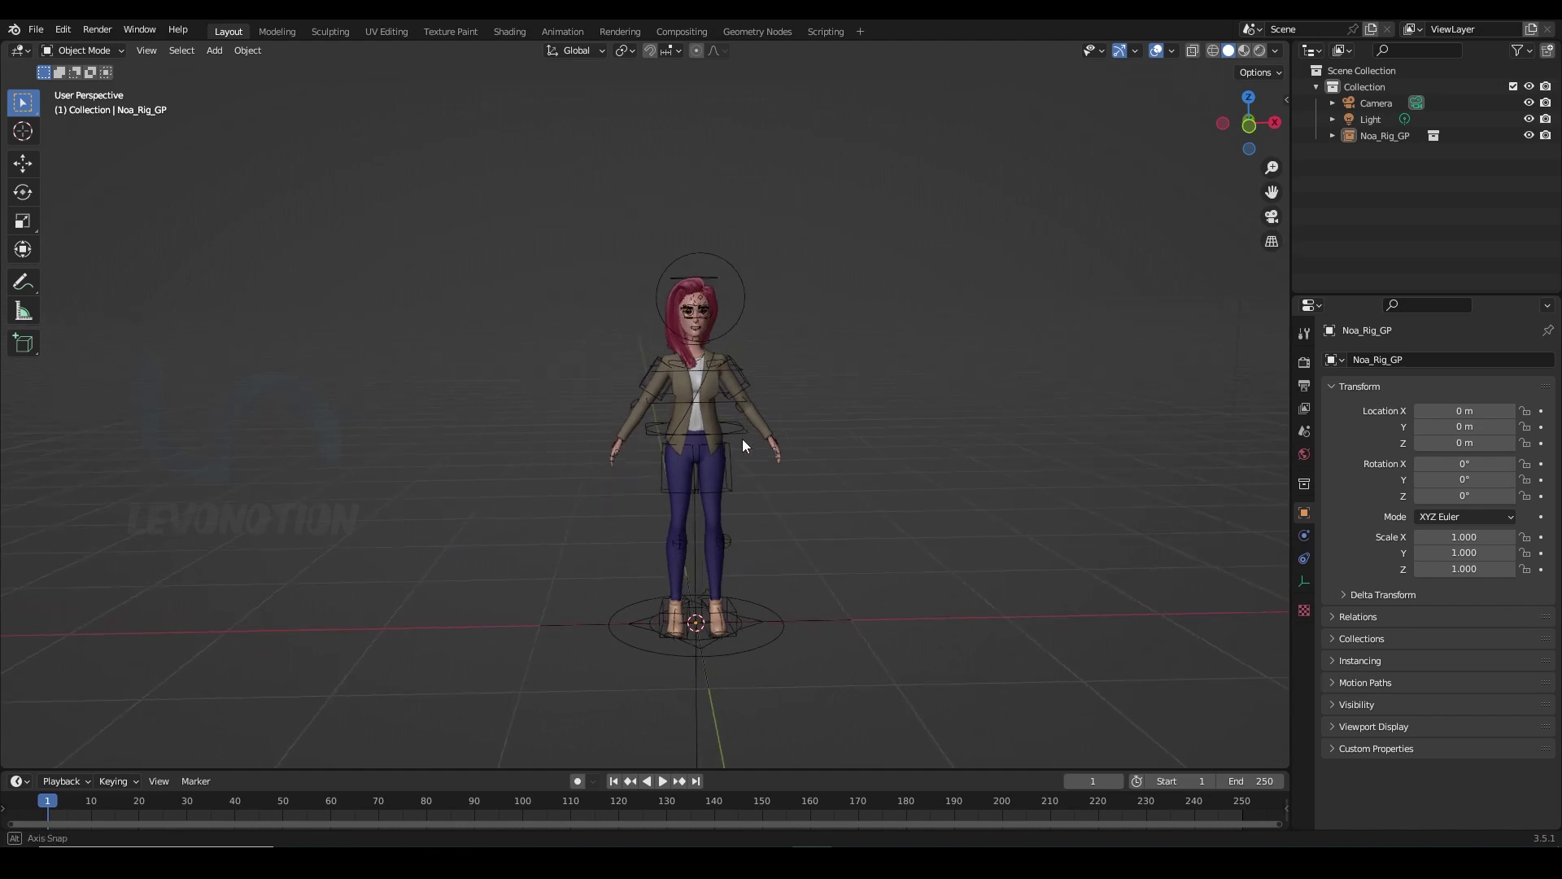
pyautogui.moveTo(727, 535); pyautogui.dragTo(756, 465, button='middle')
pyautogui.click(788, 431)
pyautogui.moveTo(831, 431); pyautogui.dragTo(827, 415, button='middle')
pyautogui.moveTo(749, 314); pyautogui.dragTo(692, 324, button='middle')
# Make a library override of Noa_Rig_GP via Object > Relations, then select the Noa_rig armature
pyautogui.click(248, 54)
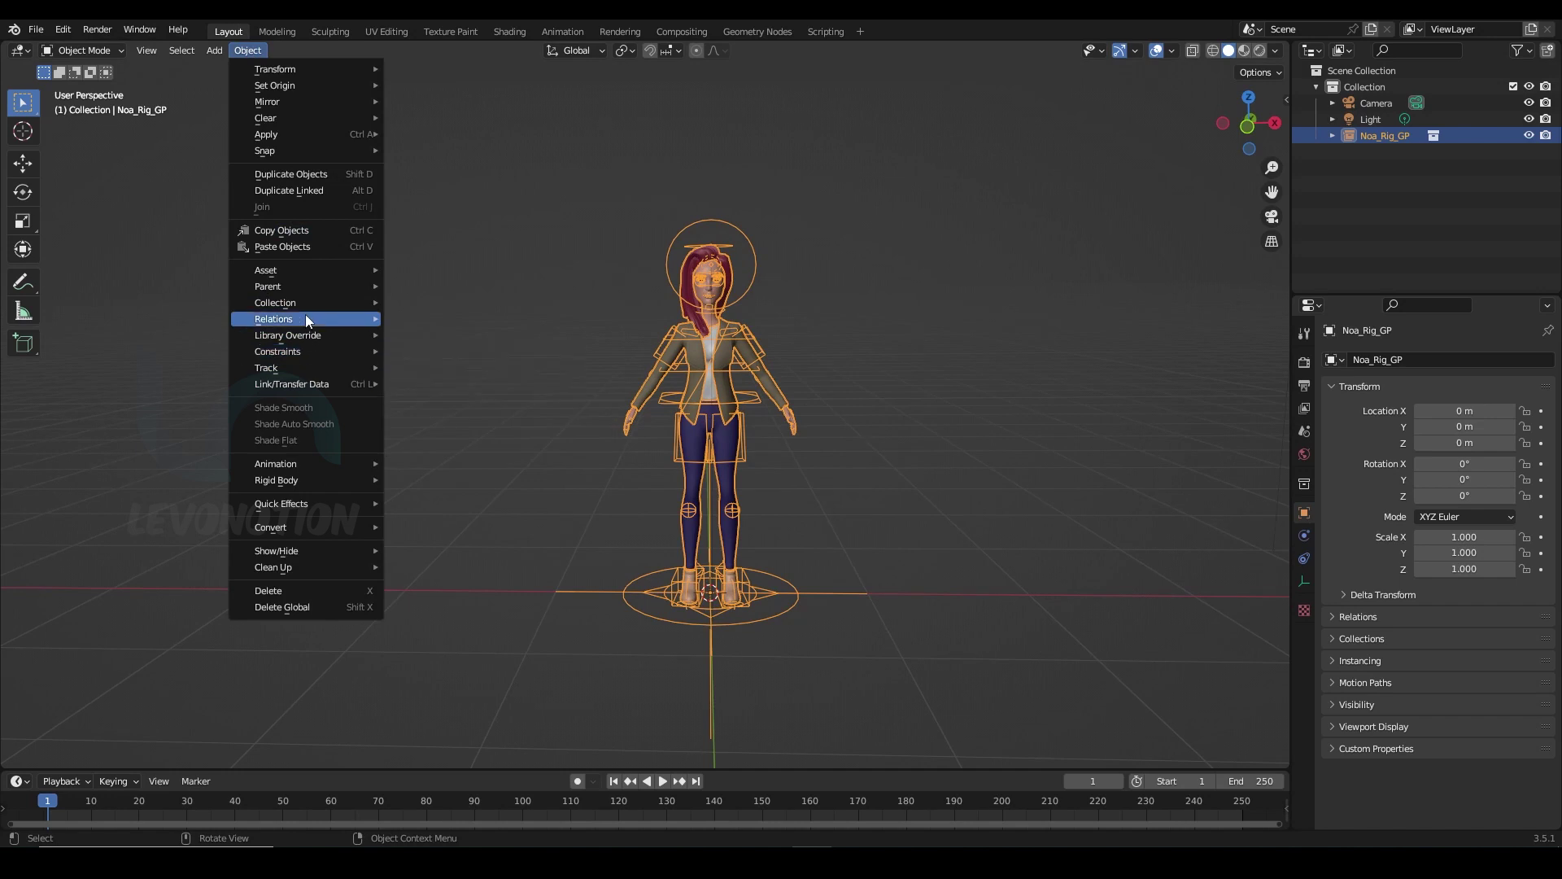
pyautogui.moveTo(365, 318)
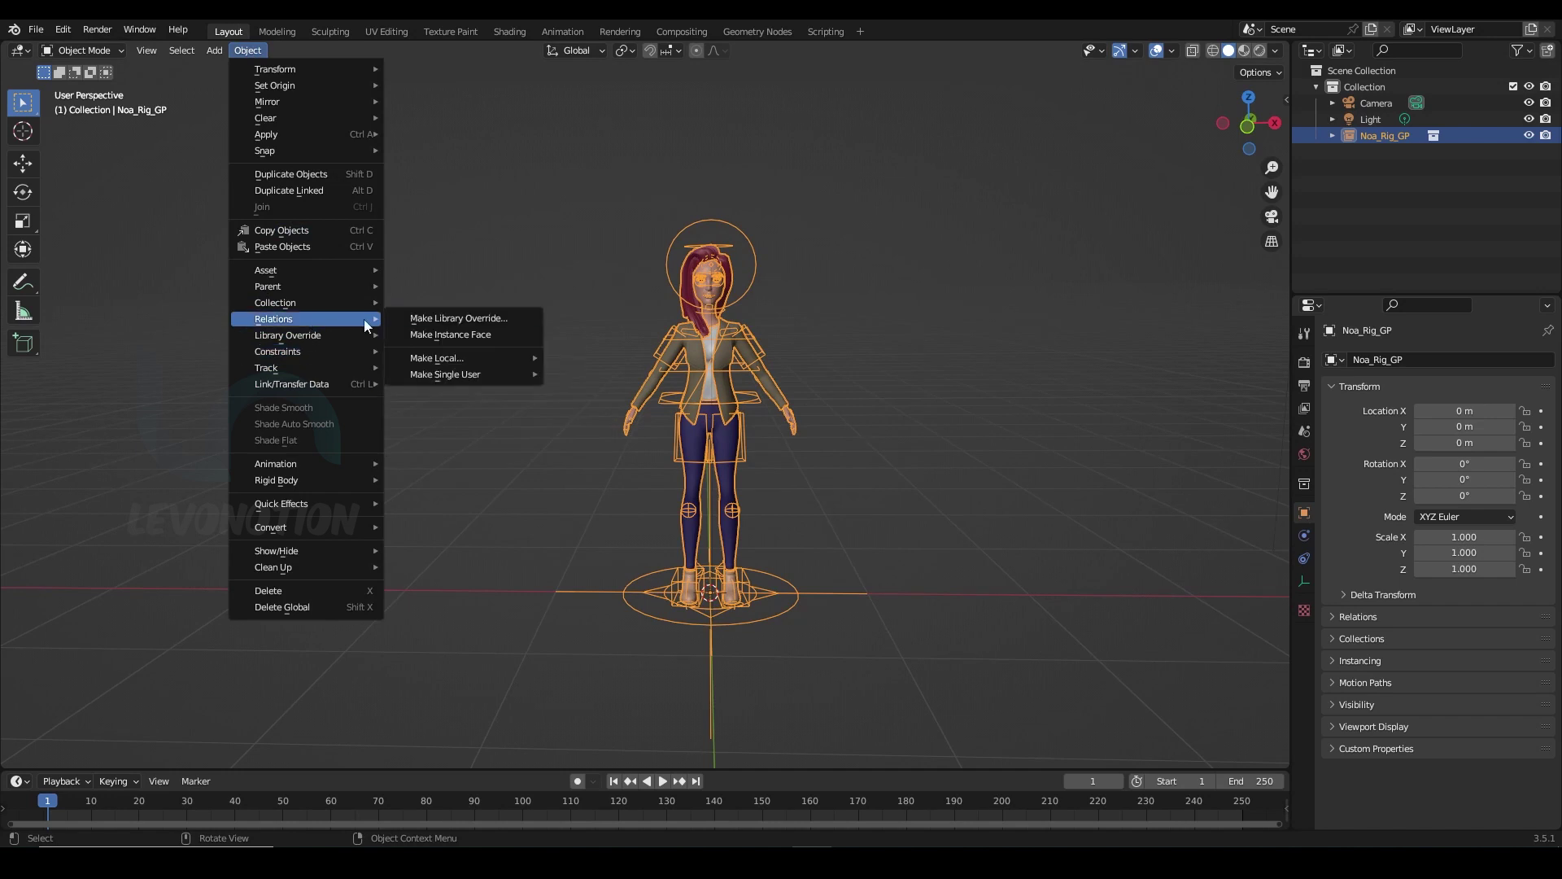
pyautogui.click(428, 319)
pyautogui.click(763, 400)
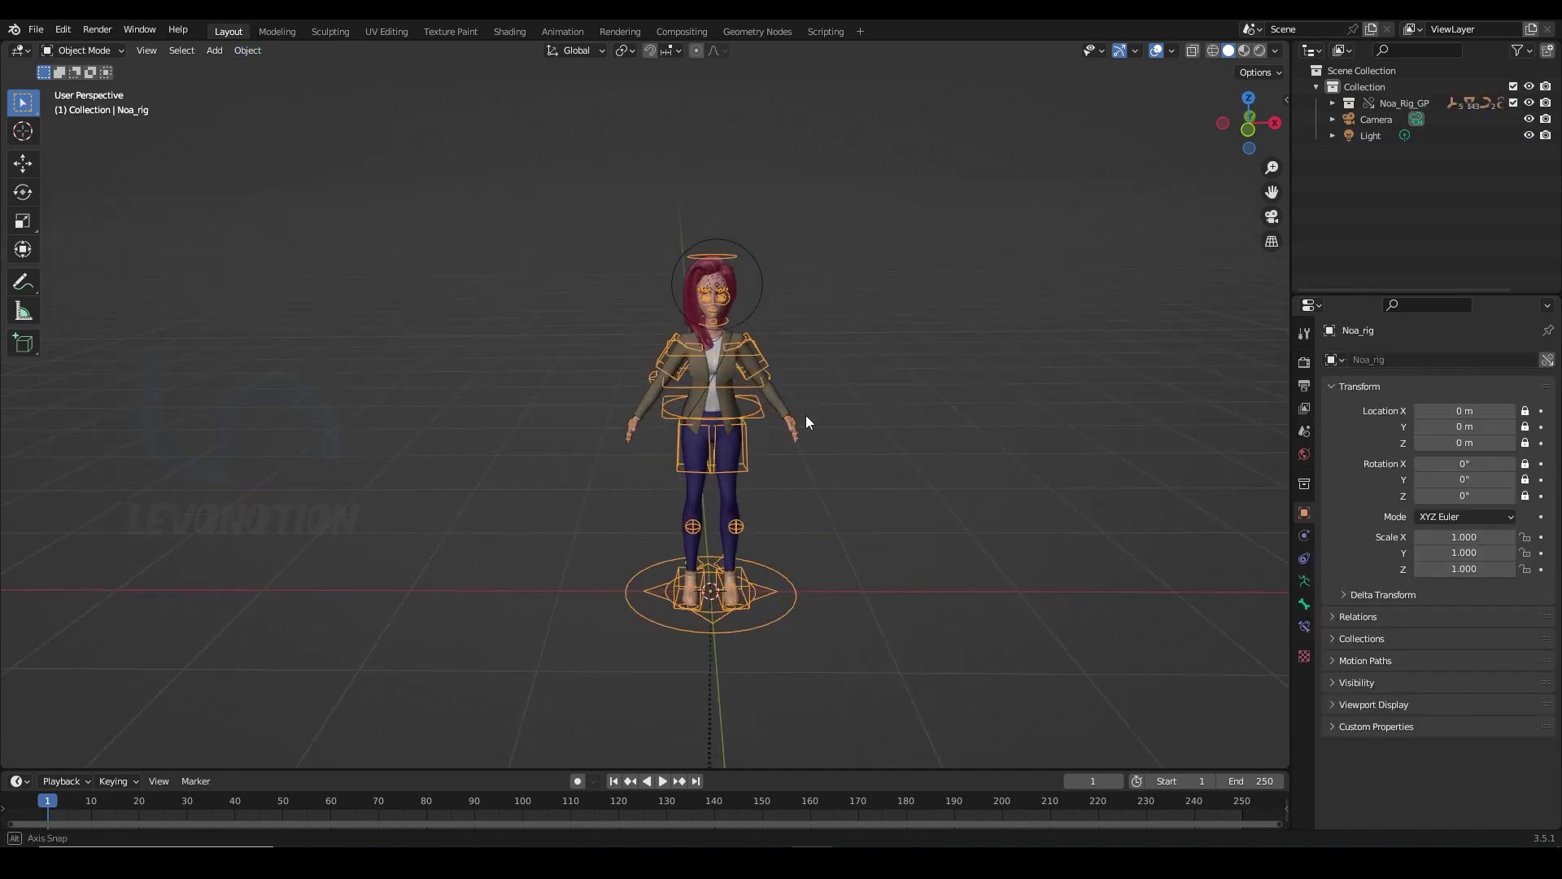
pyautogui.moveTo(807, 417); pyautogui.dragTo(771, 321, button='middle')
pyautogui.moveTo(687, 290); pyautogui.dragTo(811, 378, button='middle')
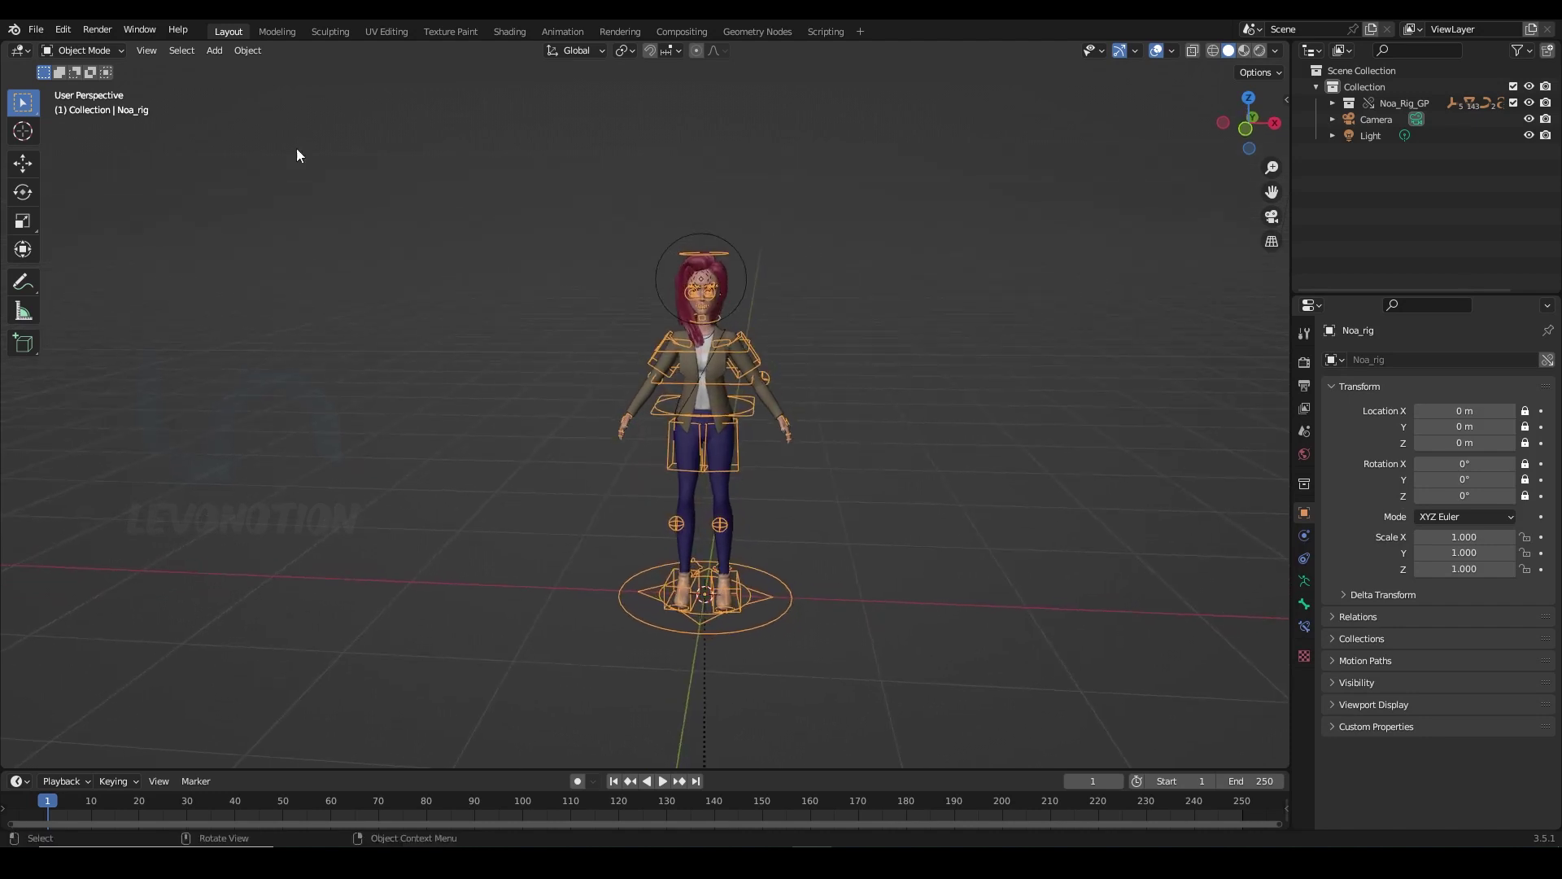
# Switch the rig into Pose Mode and select its root master control
pyautogui.click(106, 51)
pyautogui.click(85, 105)
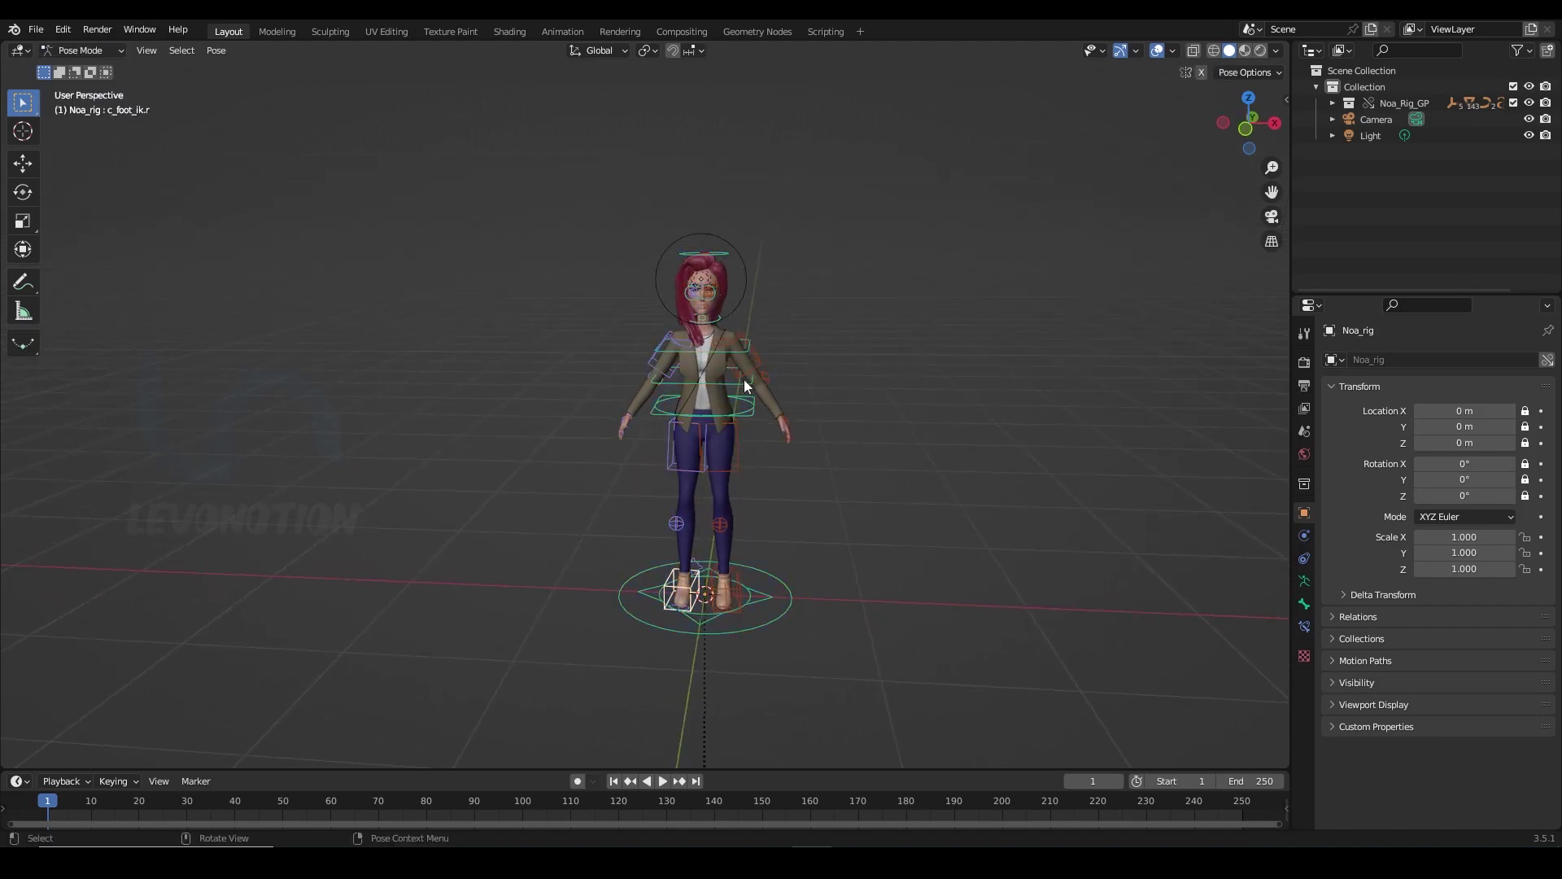
pyautogui.moveTo(774, 394); pyautogui.dragTo(727, 407, button='middle')
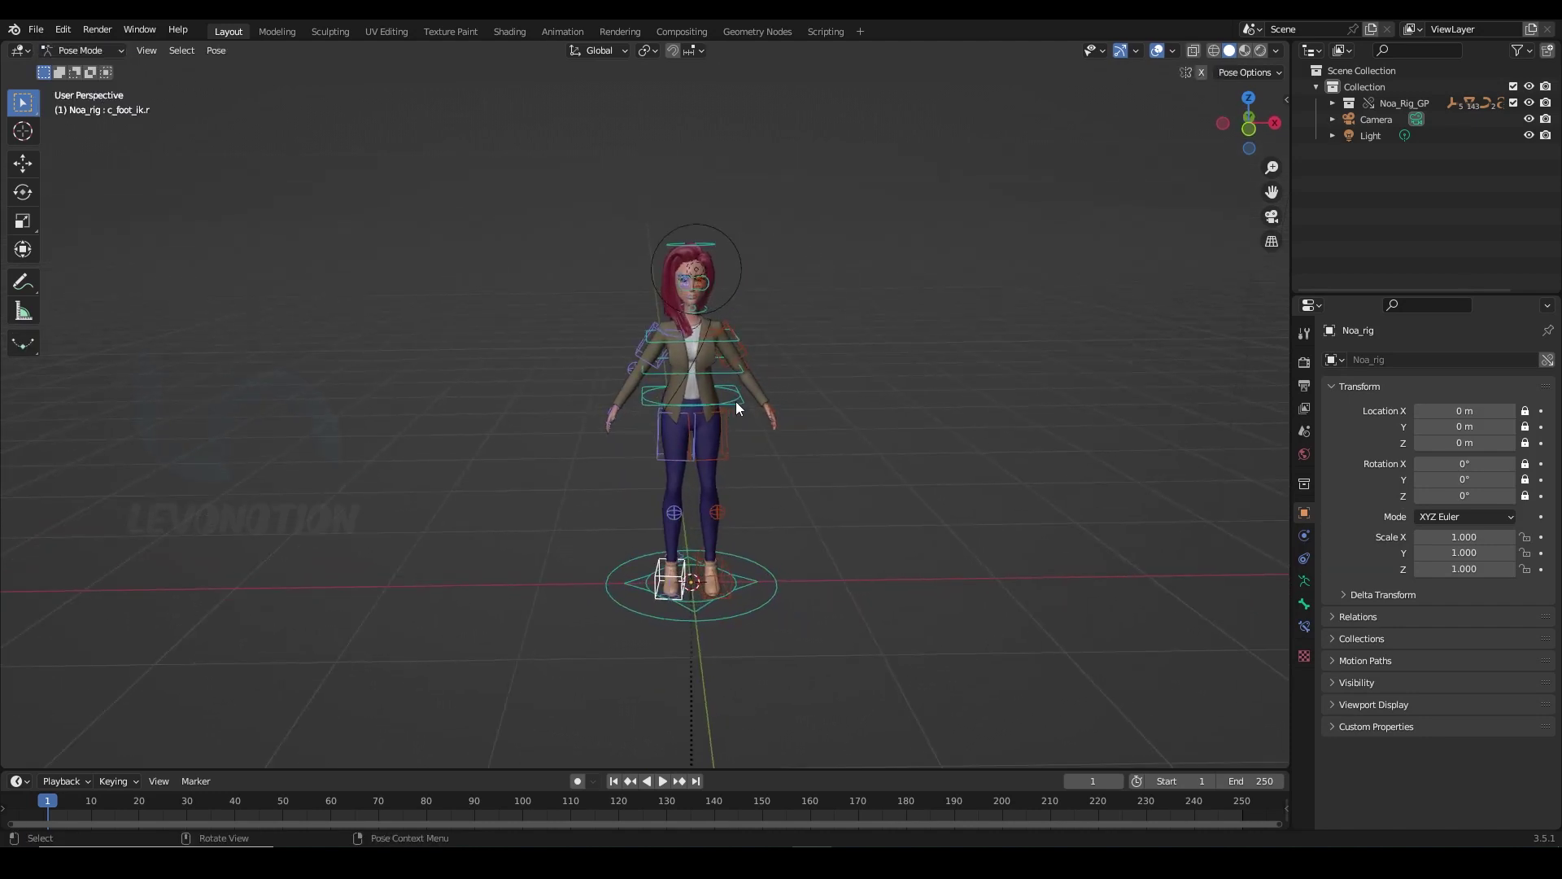
pyautogui.click(736, 401)
pyautogui.moveTo(805, 347); pyautogui.dragTo(862, 472, button='middle')
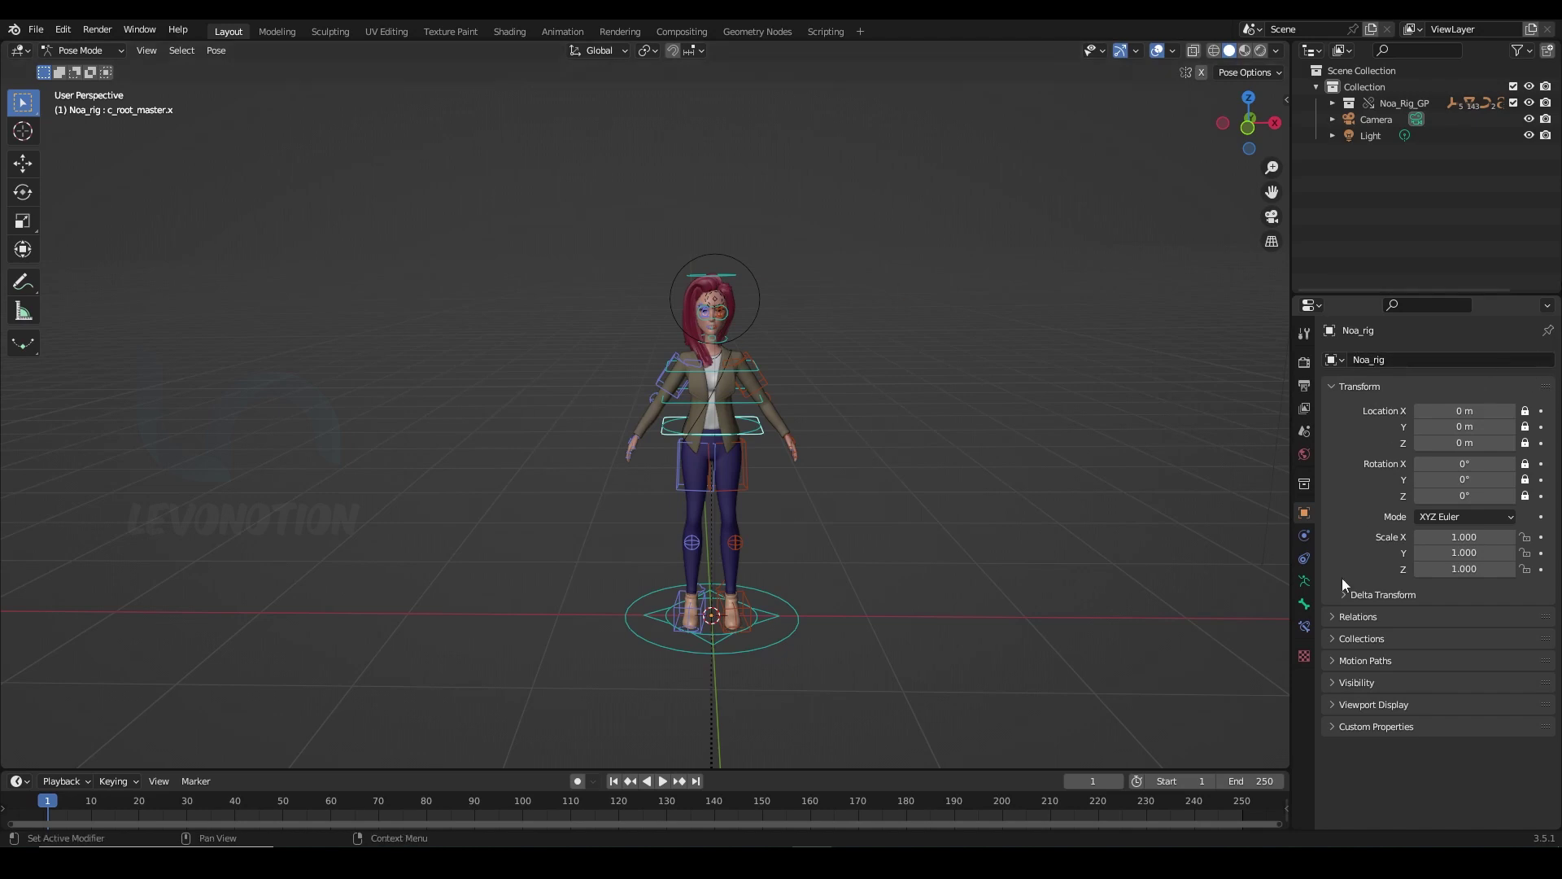
# Make the rig's armature data single-user in the Armature Data properties
pyautogui.click(1304, 582)
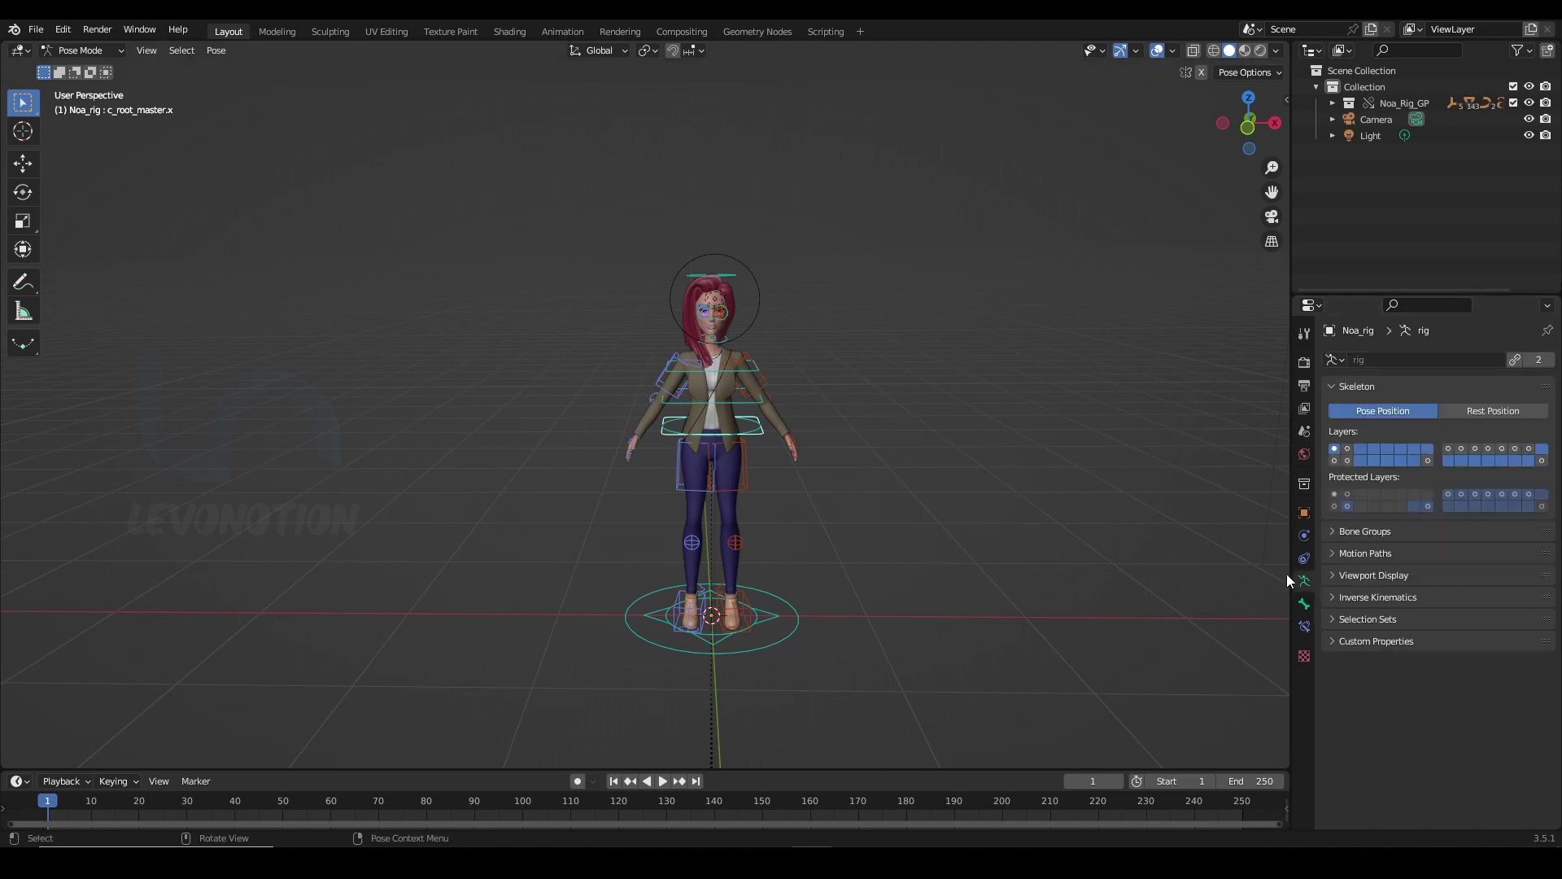
pyautogui.click(1517, 358)
pyautogui.moveTo(947, 485); pyautogui.dragTo(1194, 318, button='middle')
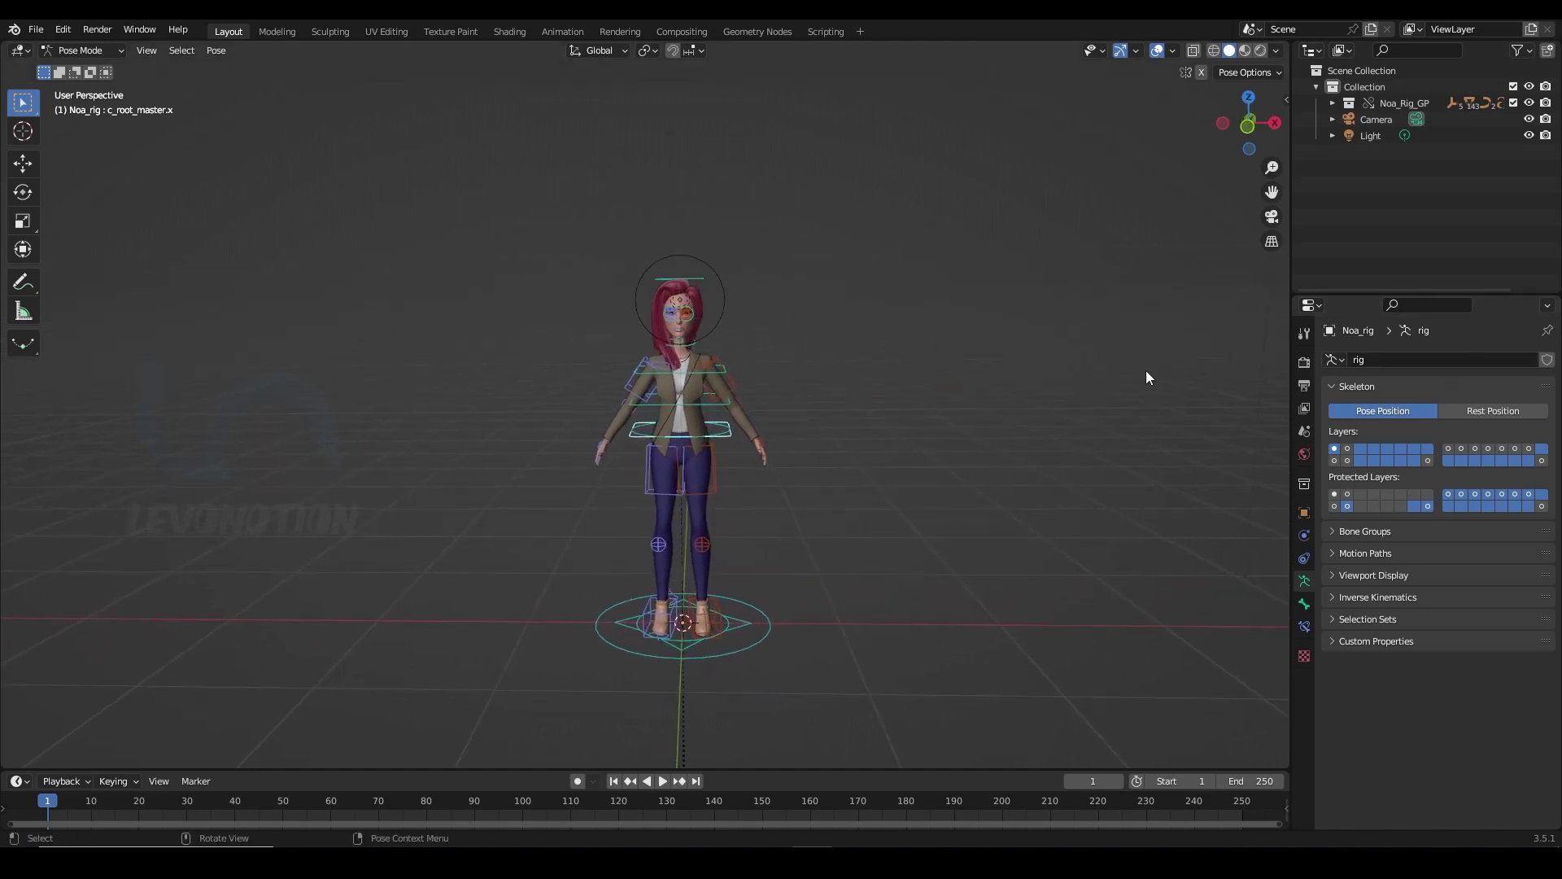
# Initialize the Translational Walk Aid in the sidebar's TWA tab with Get Started! and widen the panel
pyautogui.press('n')
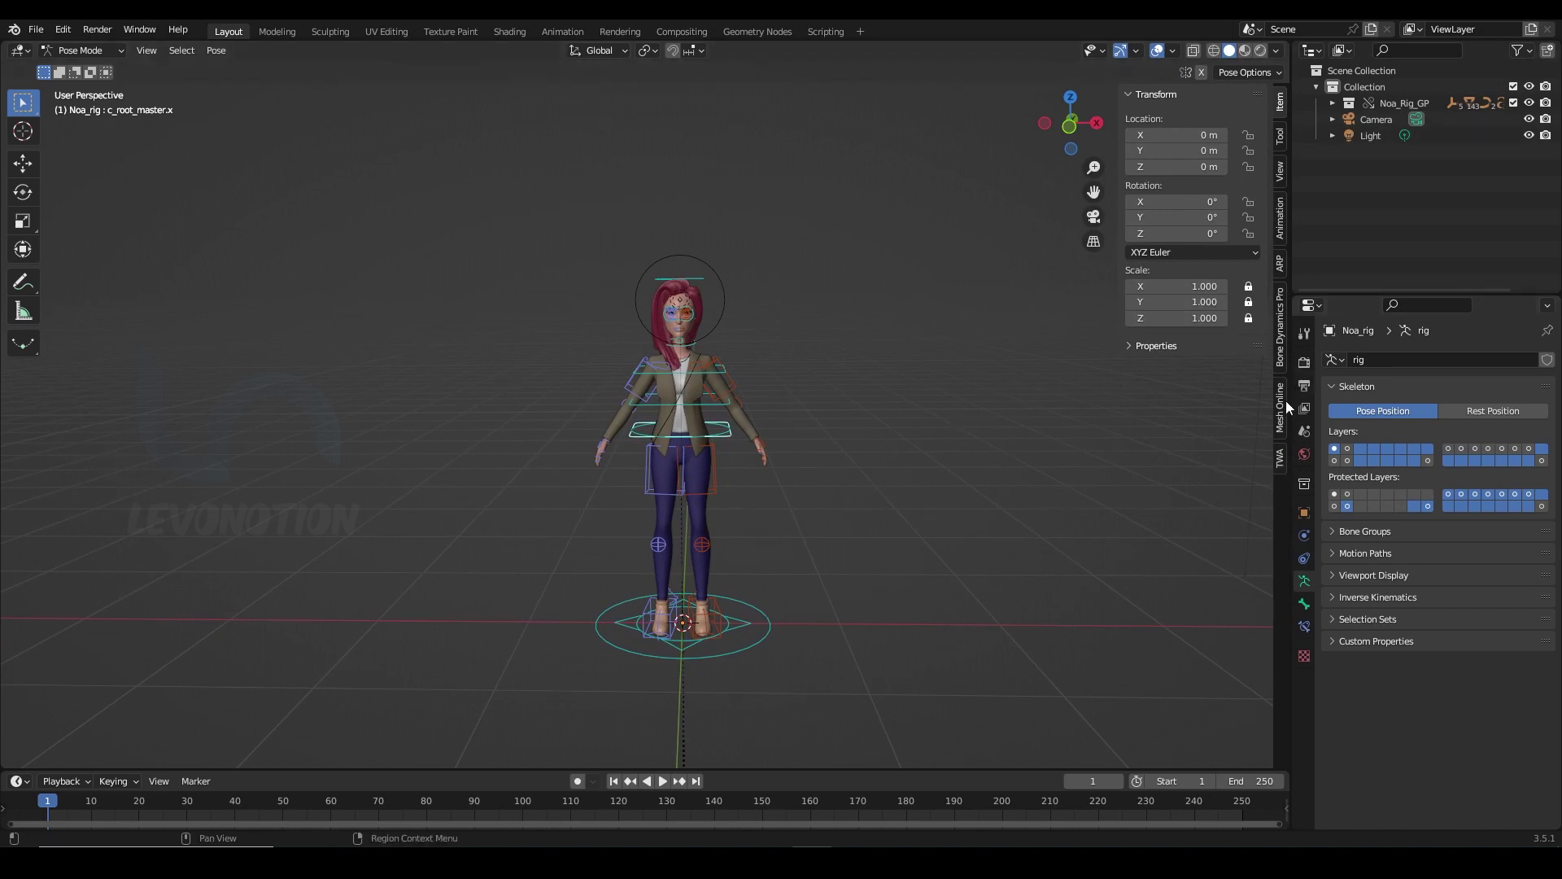
pyautogui.click(1281, 460)
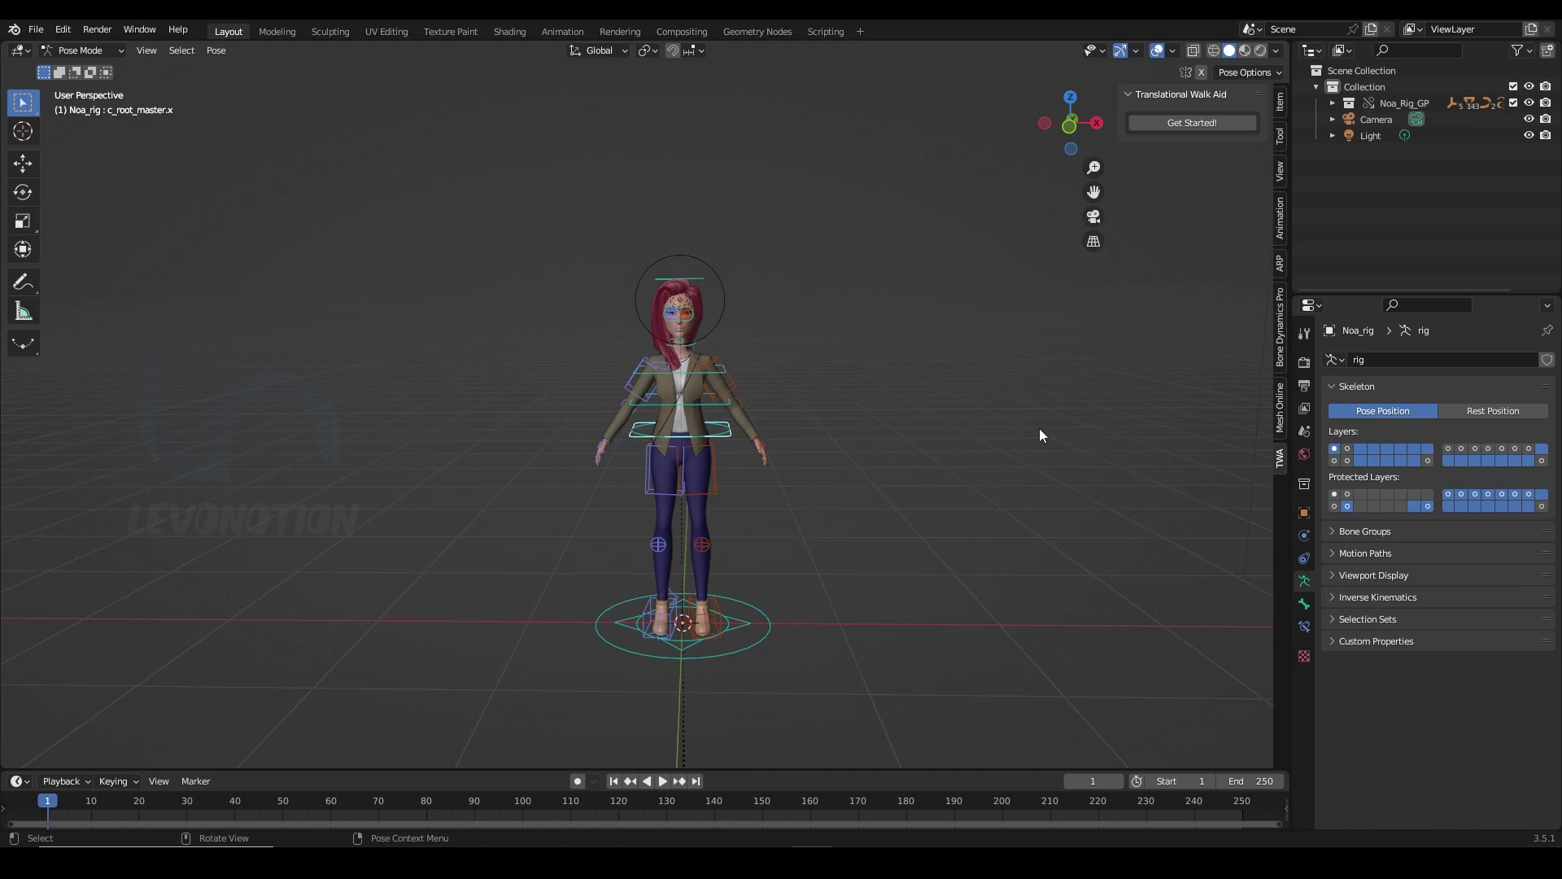
pyautogui.click(1192, 123)
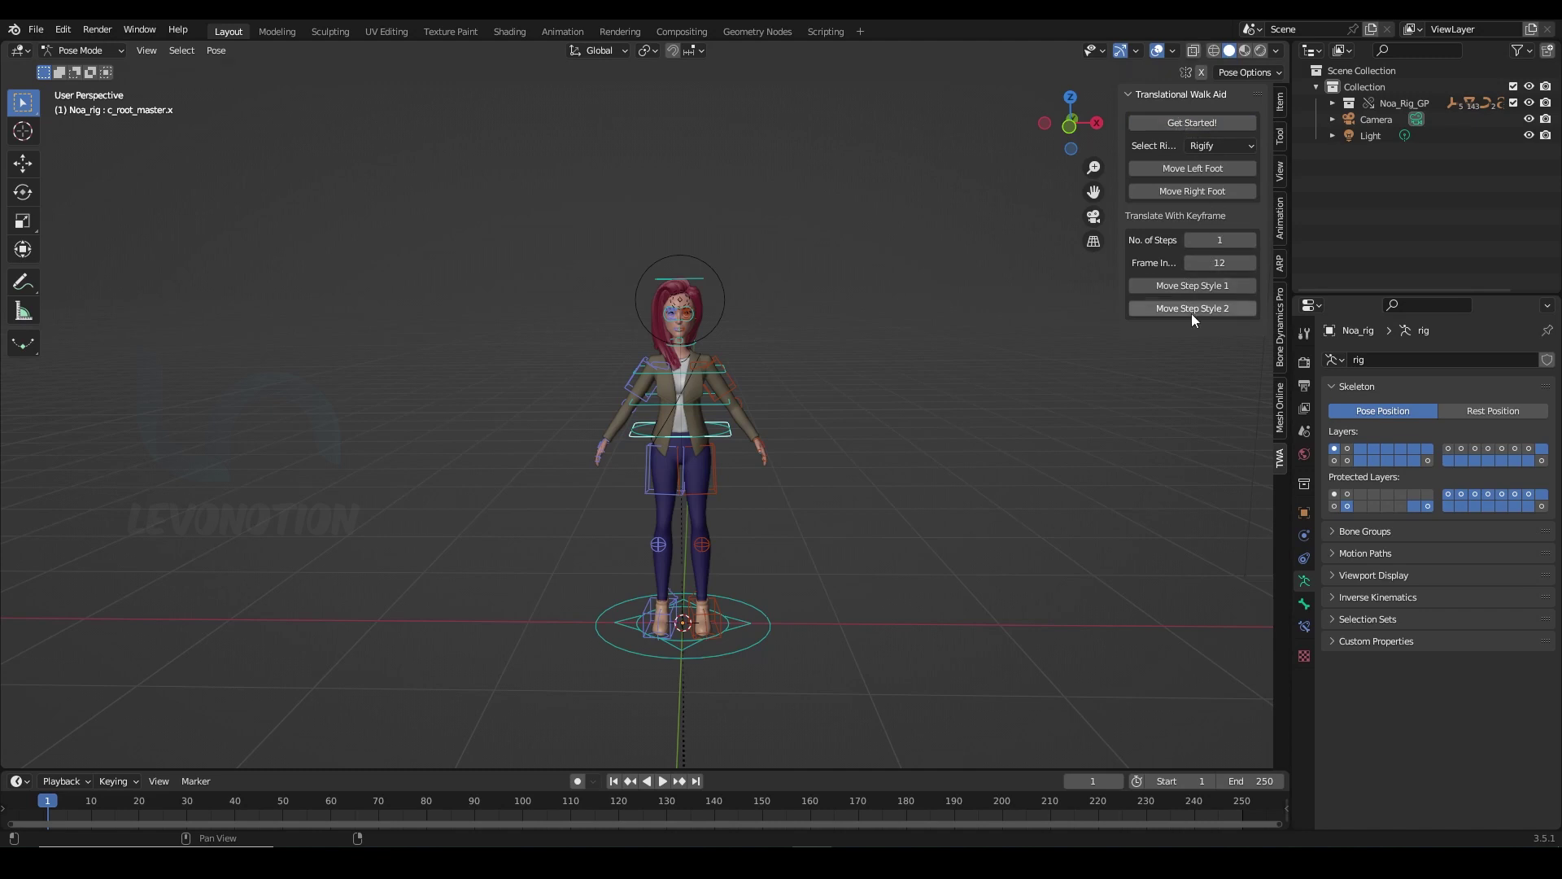
pyautogui.keyDown('shift'); pyautogui.moveTo(748, 470); pyautogui.dragTo(733, 429, button='middle'); pyautogui.keyUp('shift')
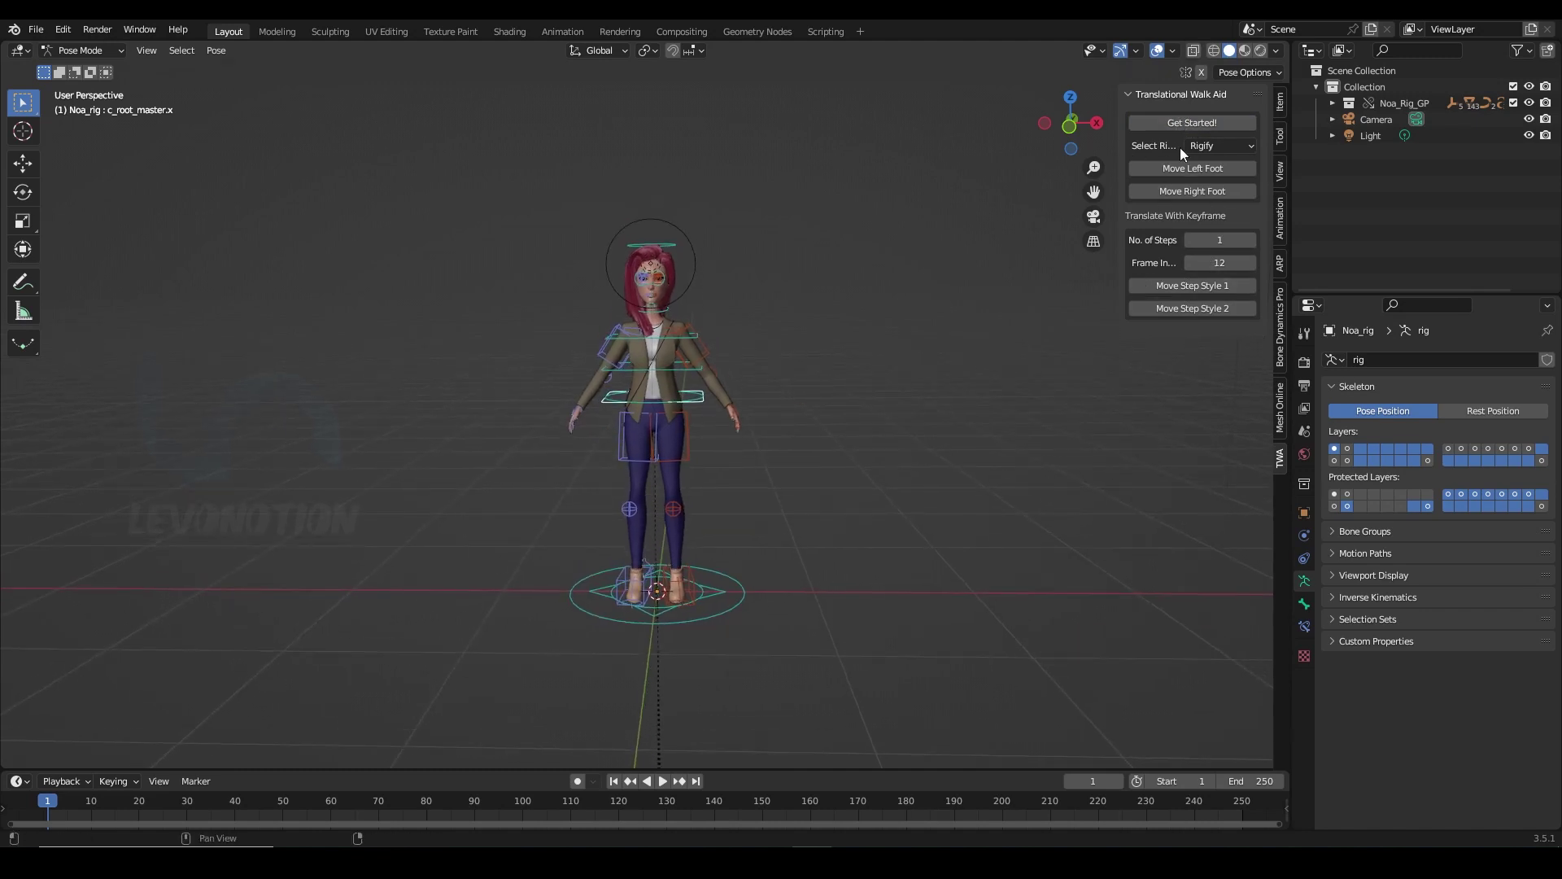
pyautogui.moveTo(1120, 141); pyautogui.dragTo(1046, 142)
pyautogui.moveTo(672, 279); pyautogui.dragTo(777, 439, button='middle')
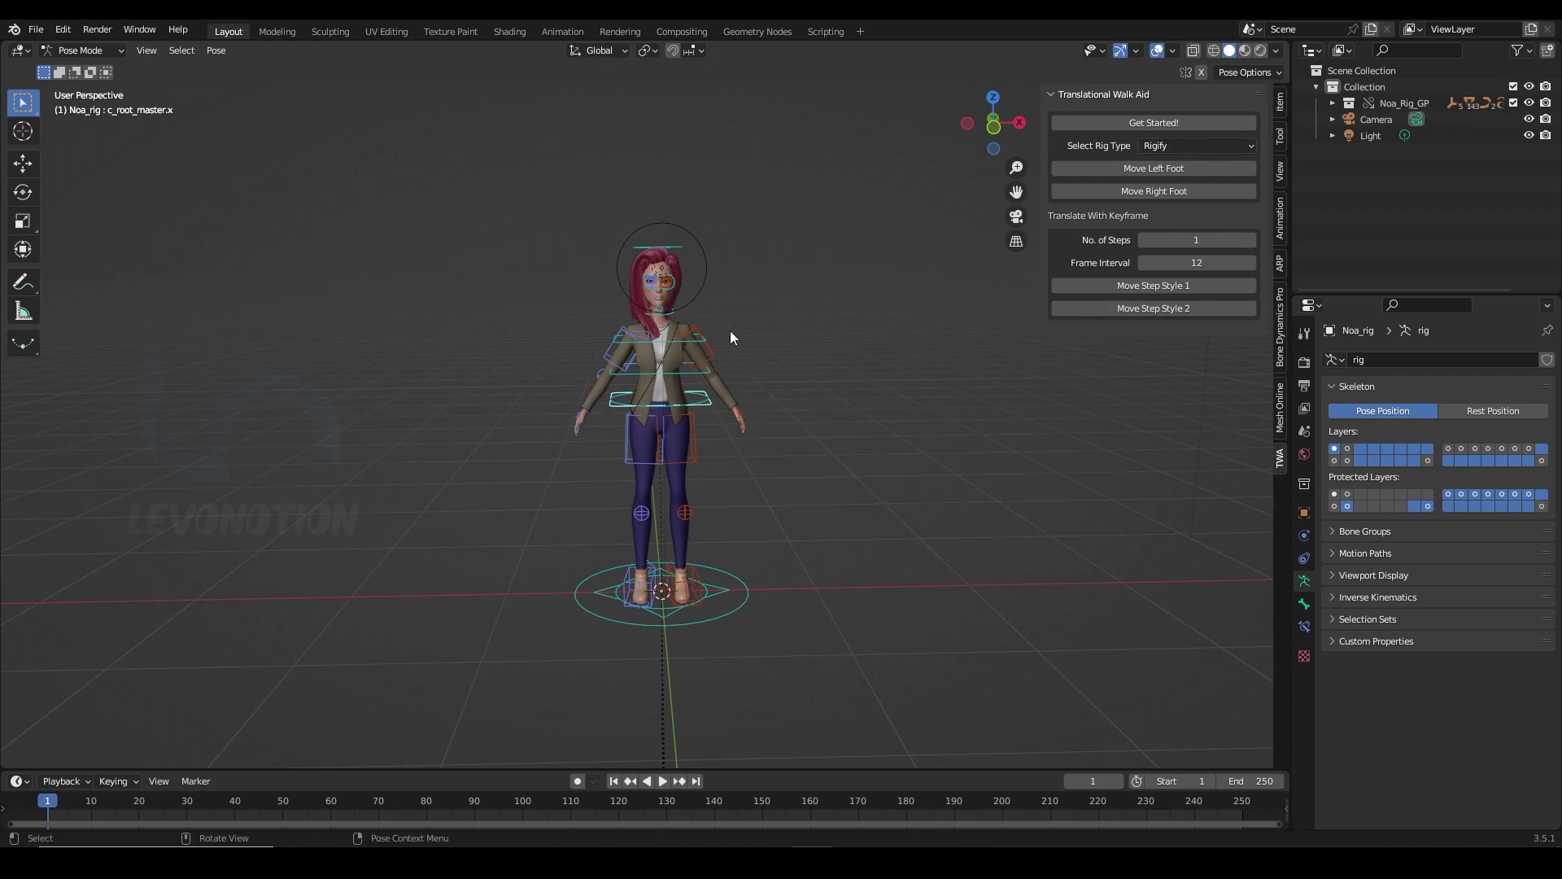
# After Move Left Foot gives a wrong-rig error, set Select Rig Type to AutoRig Pro
pyautogui.click(1094, 169)
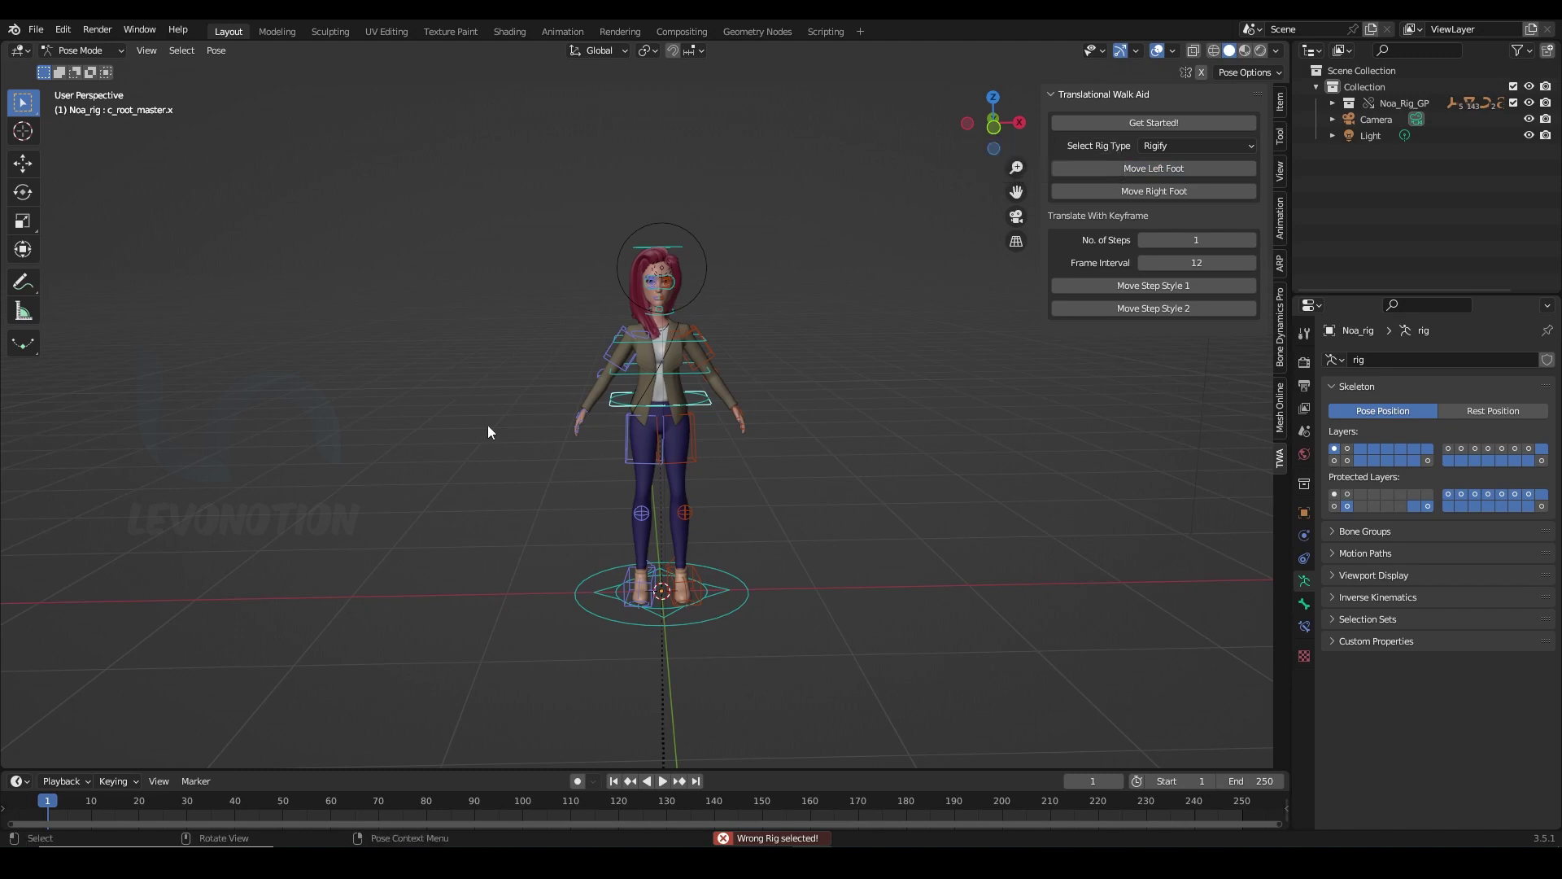
pyautogui.click(1180, 146)
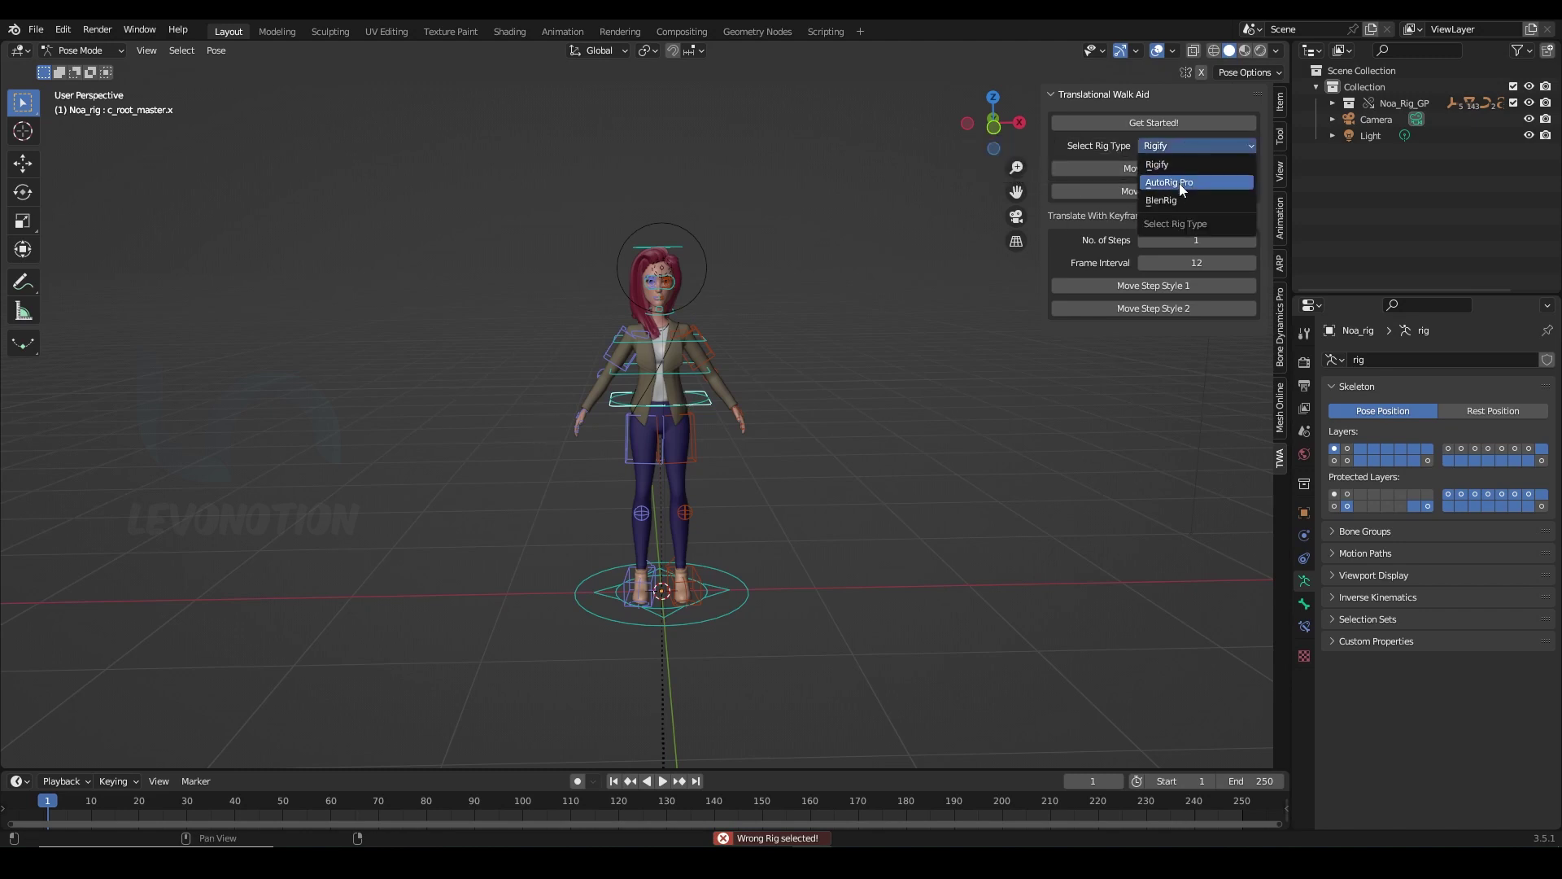
pyautogui.click(1179, 182)
pyautogui.moveTo(756, 349); pyautogui.dragTo(936, 327, button='middle')
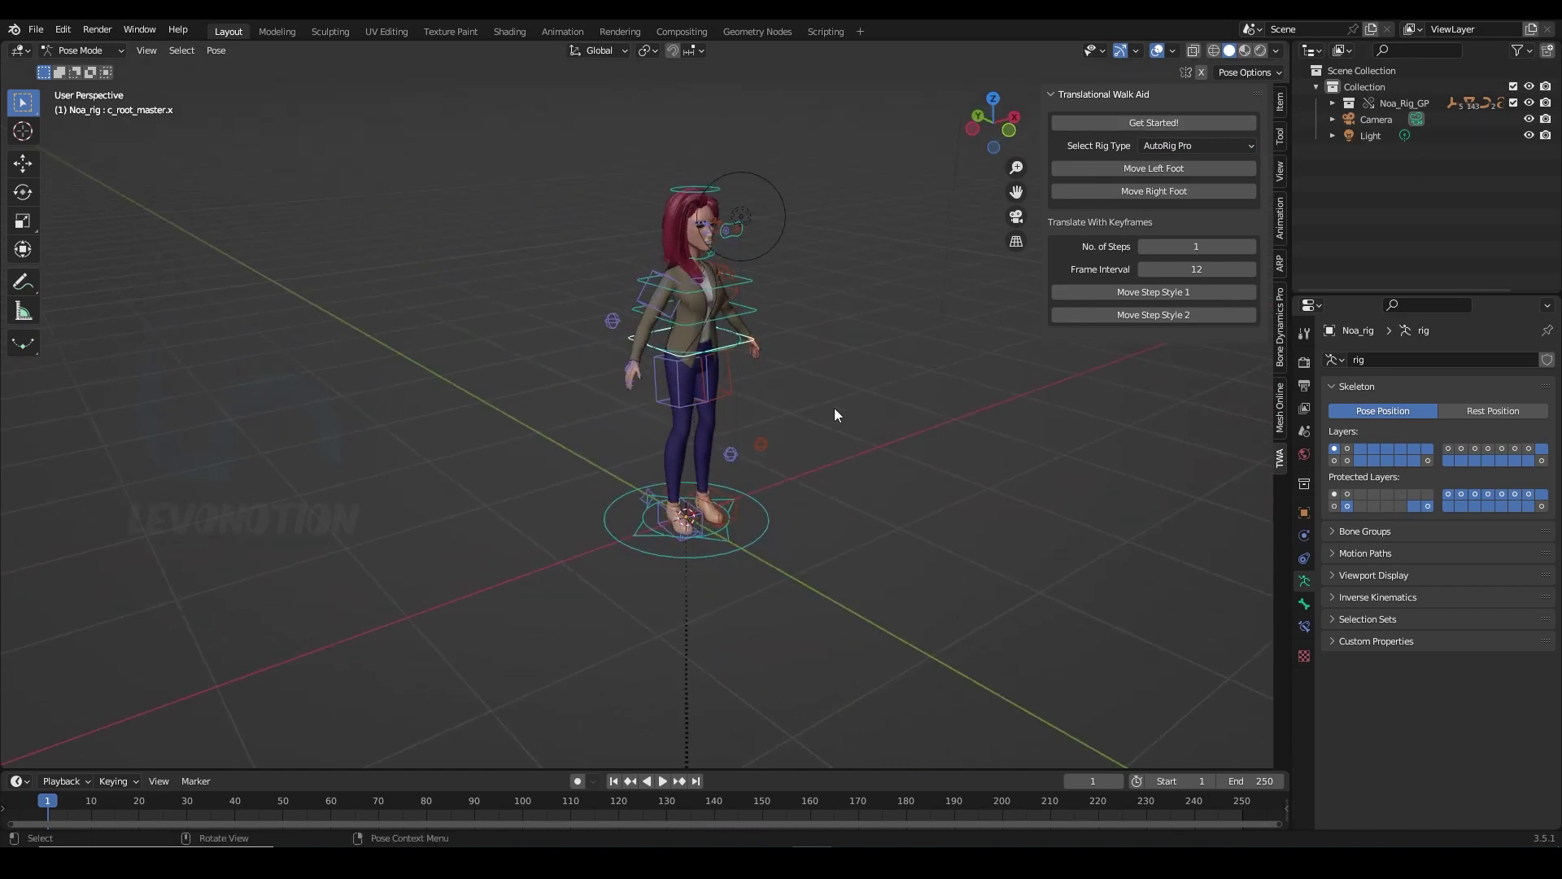
# Line up the foot IK controls, sliding the right foot slightly back along Y with the Move tool
pyautogui.moveTo(802, 443); pyautogui.dragTo(806, 464, button='middle')
pyautogui.click(728, 508)
pyautogui.click(675, 519)
pyautogui.scroll(4, 846, 521)
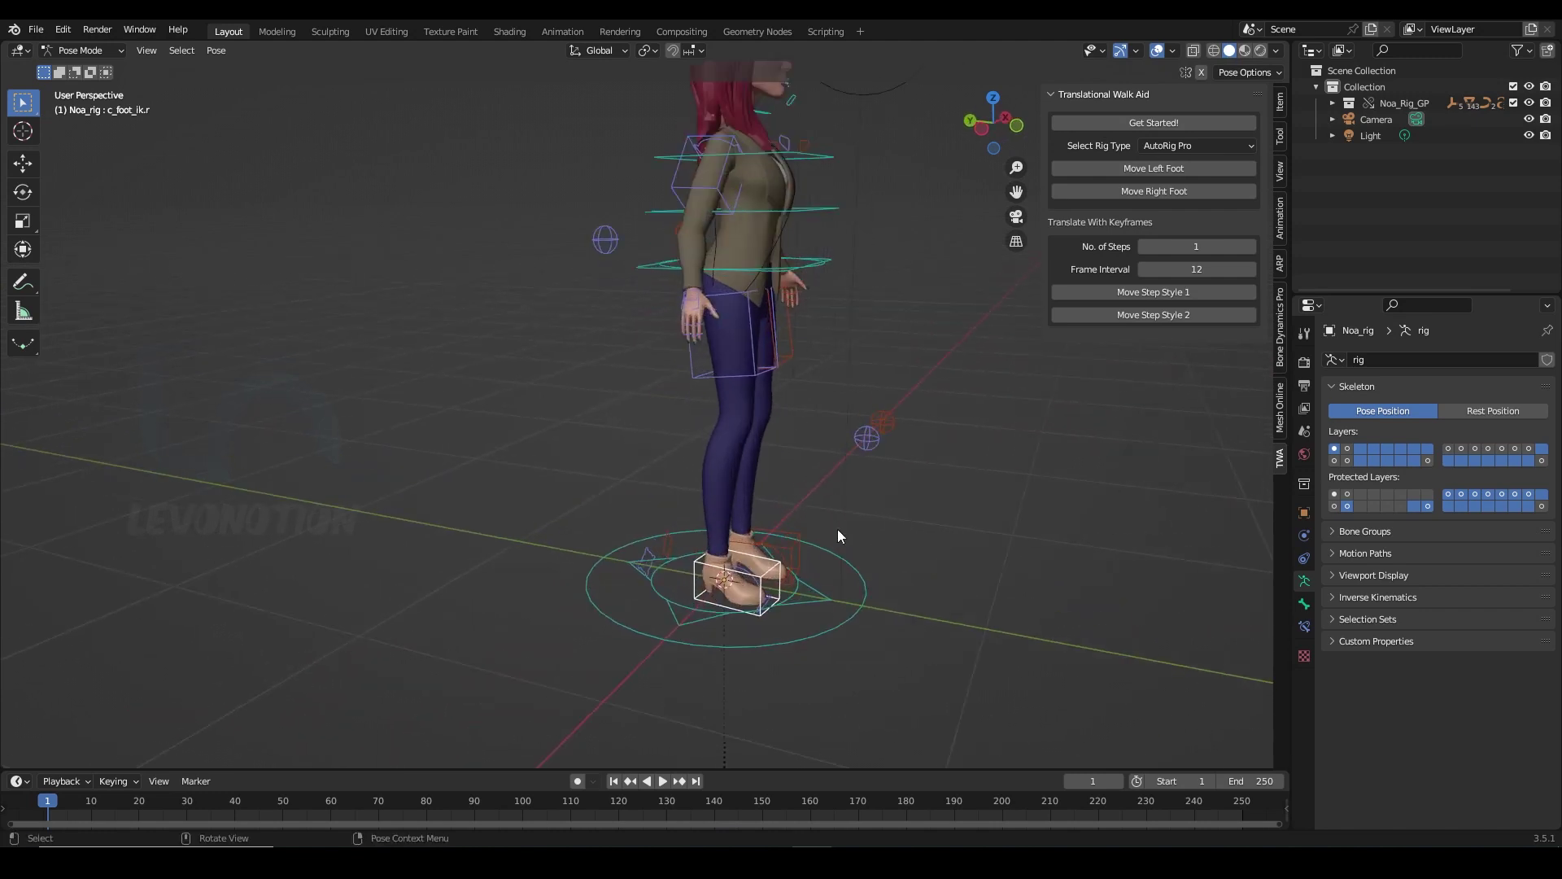
pyautogui.moveTo(843, 523); pyautogui.dragTo(416, 302, button='middle')
pyautogui.click(23, 162)
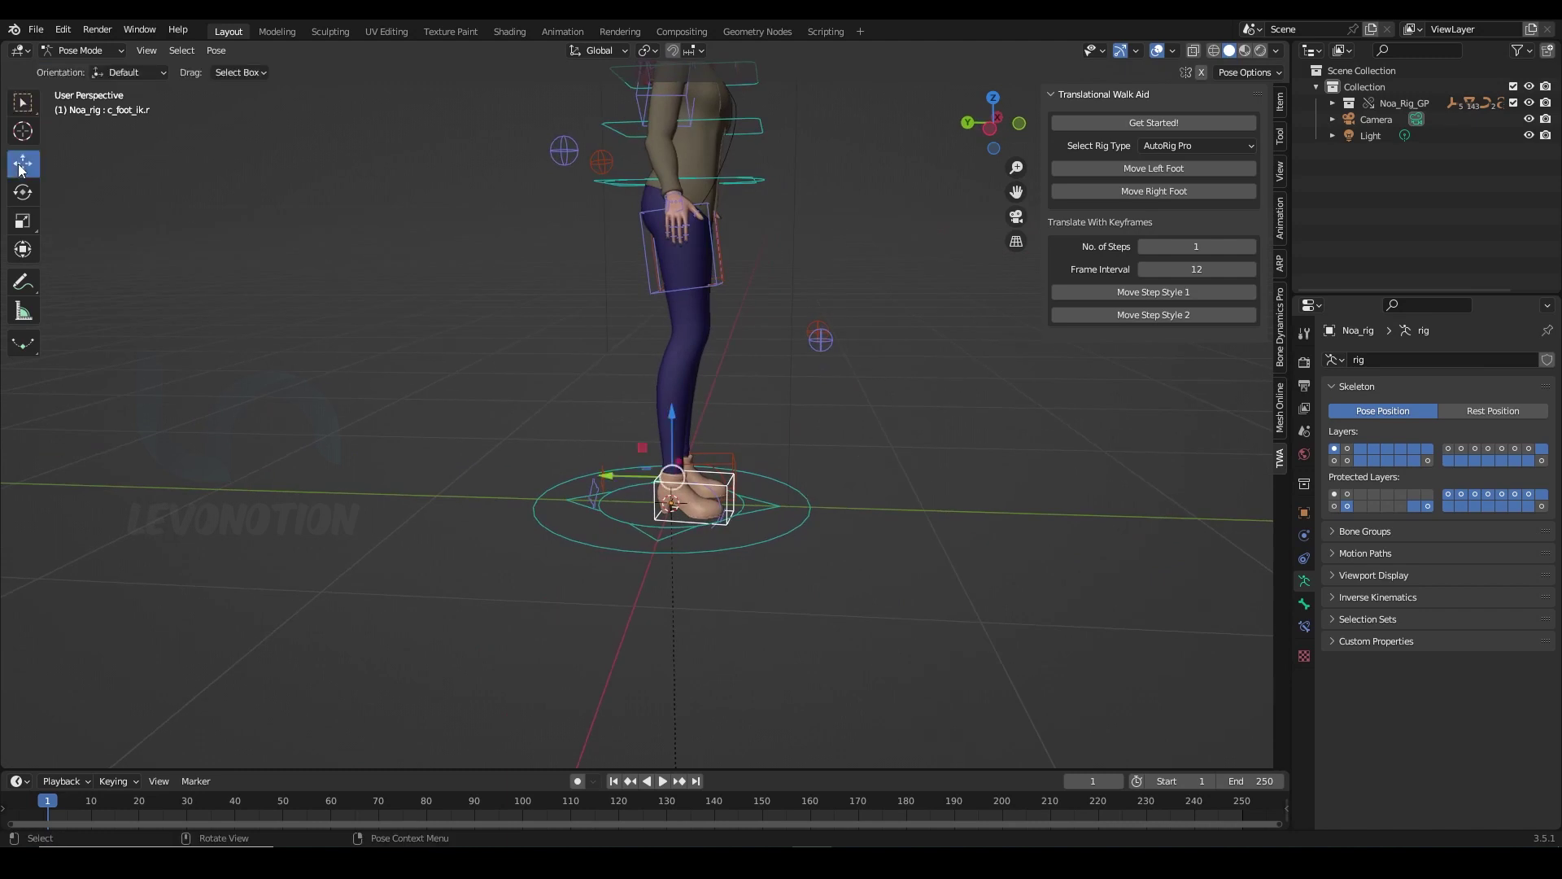
pyautogui.moveTo(619, 479); pyautogui.dragTo(562, 460)
pyautogui.click(680, 470)
# Step the left foot forward with Move Left Foot in the TWA panel
pyautogui.scroll(-3, 704, 480)
pyautogui.moveTo(753, 440)
pyautogui.mouseDown(button='middle')
pyautogui.moveTo(498, 435)
pyautogui.moveTo(554, 458)
pyautogui.moveTo(781, 478)
pyautogui.moveTo(571, 412)
pyautogui.moveTo(778, 397)
pyautogui.moveTo(551, 417)
pyautogui.moveTo(743, 393)
pyautogui.moveTo(799, 414)
pyautogui.moveTo(760, 431)
pyautogui.mouseUp(button='middle')
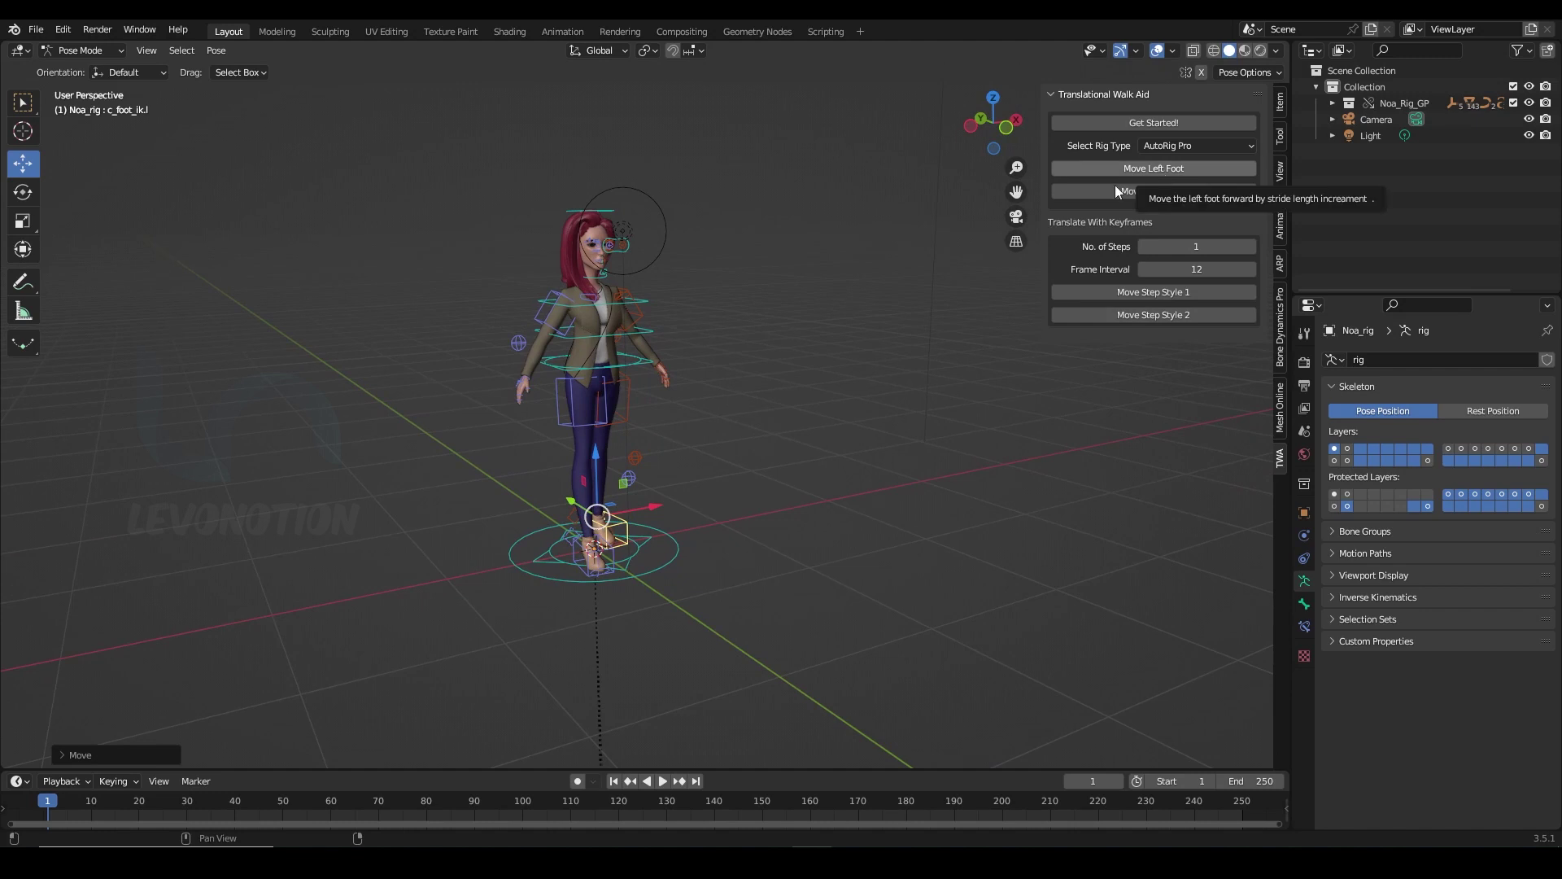
pyautogui.click(1159, 169)
pyautogui.moveTo(956, 248); pyautogui.dragTo(563, 441, button='middle')
pyautogui.moveTo(641, 507); pyautogui.dragTo(755, 510, button='middle')
# Step the left foot forward again and hide the viewport overlays and rig widgets
pyautogui.click(1169, 170)
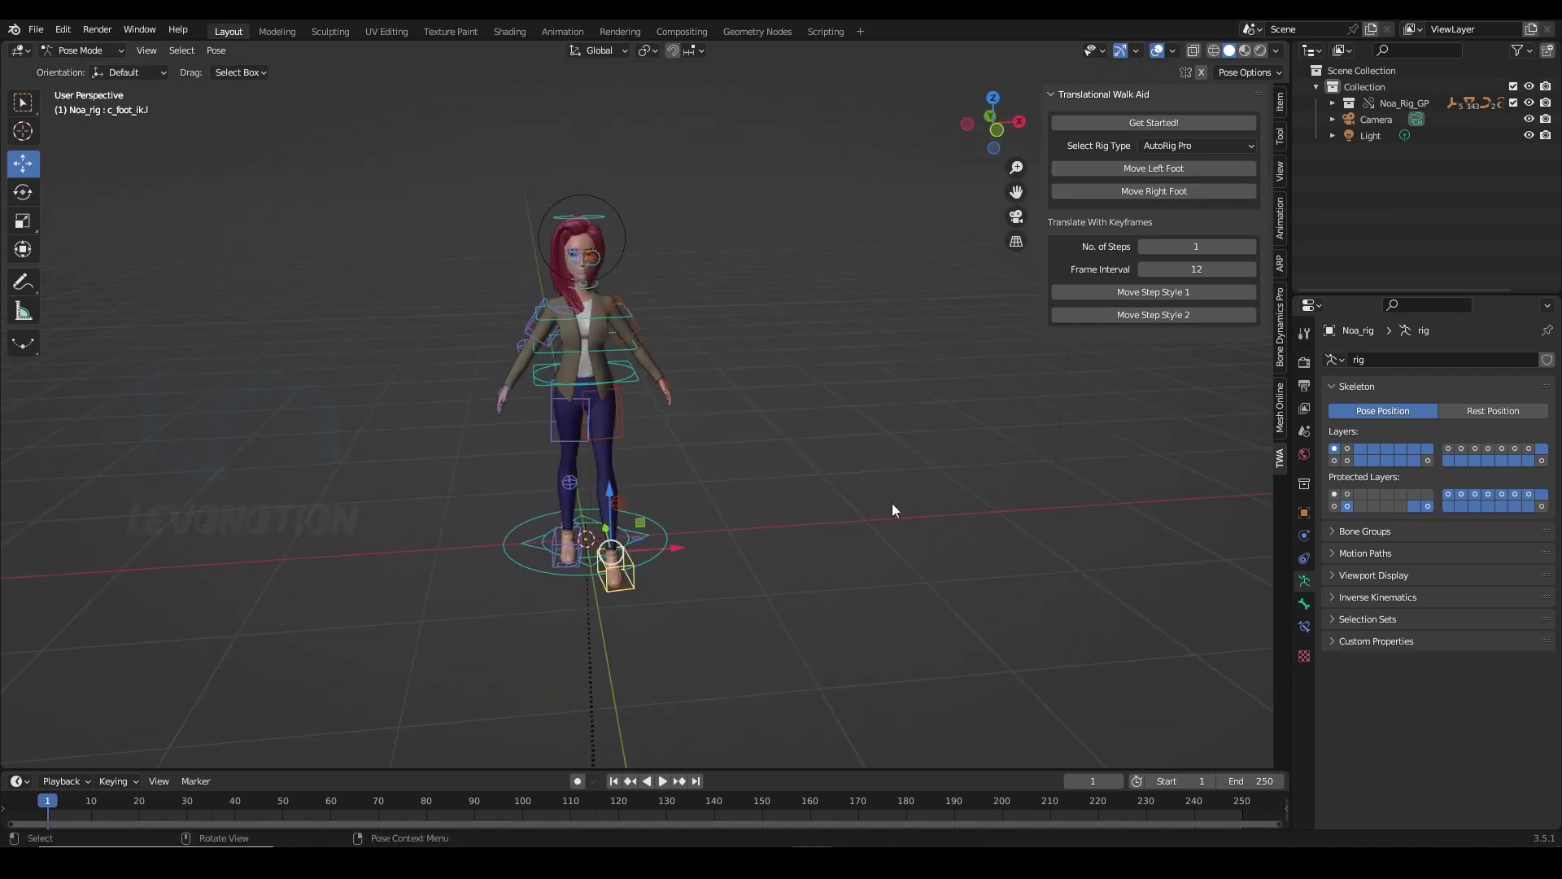
pyautogui.moveTo(880, 525); pyautogui.dragTo(668, 537, button='middle')
pyautogui.scroll(2, 668, 537)
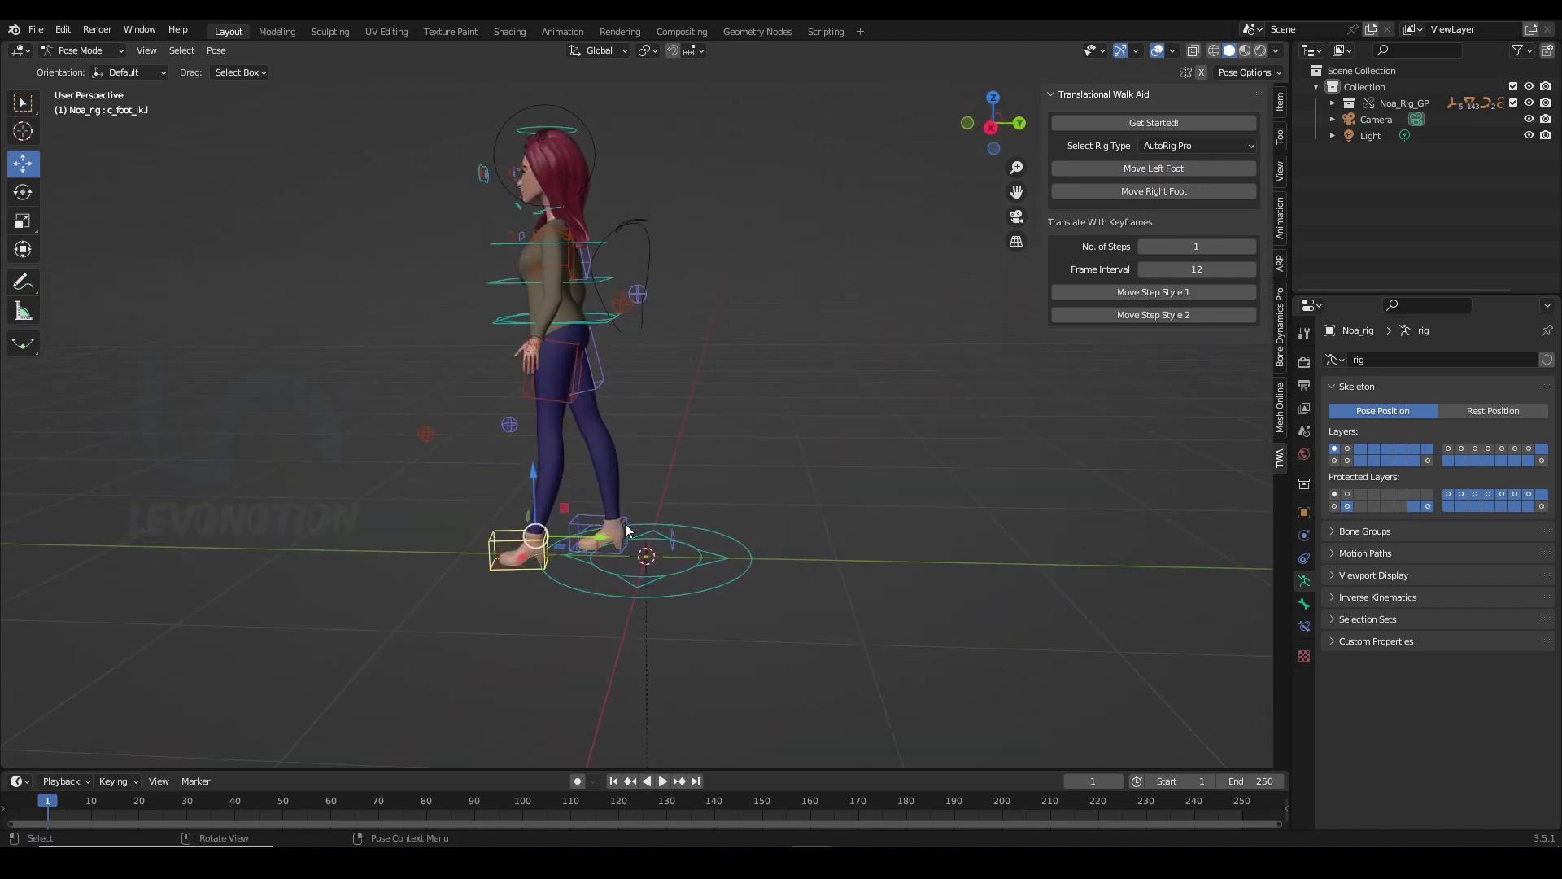
pyautogui.click(1158, 50)
pyautogui.moveTo(724, 321); pyautogui.dragTo(960, 390, button='middle')
# Take alternating foot steps: right, left, right, left, right
pyautogui.click(1154, 193)
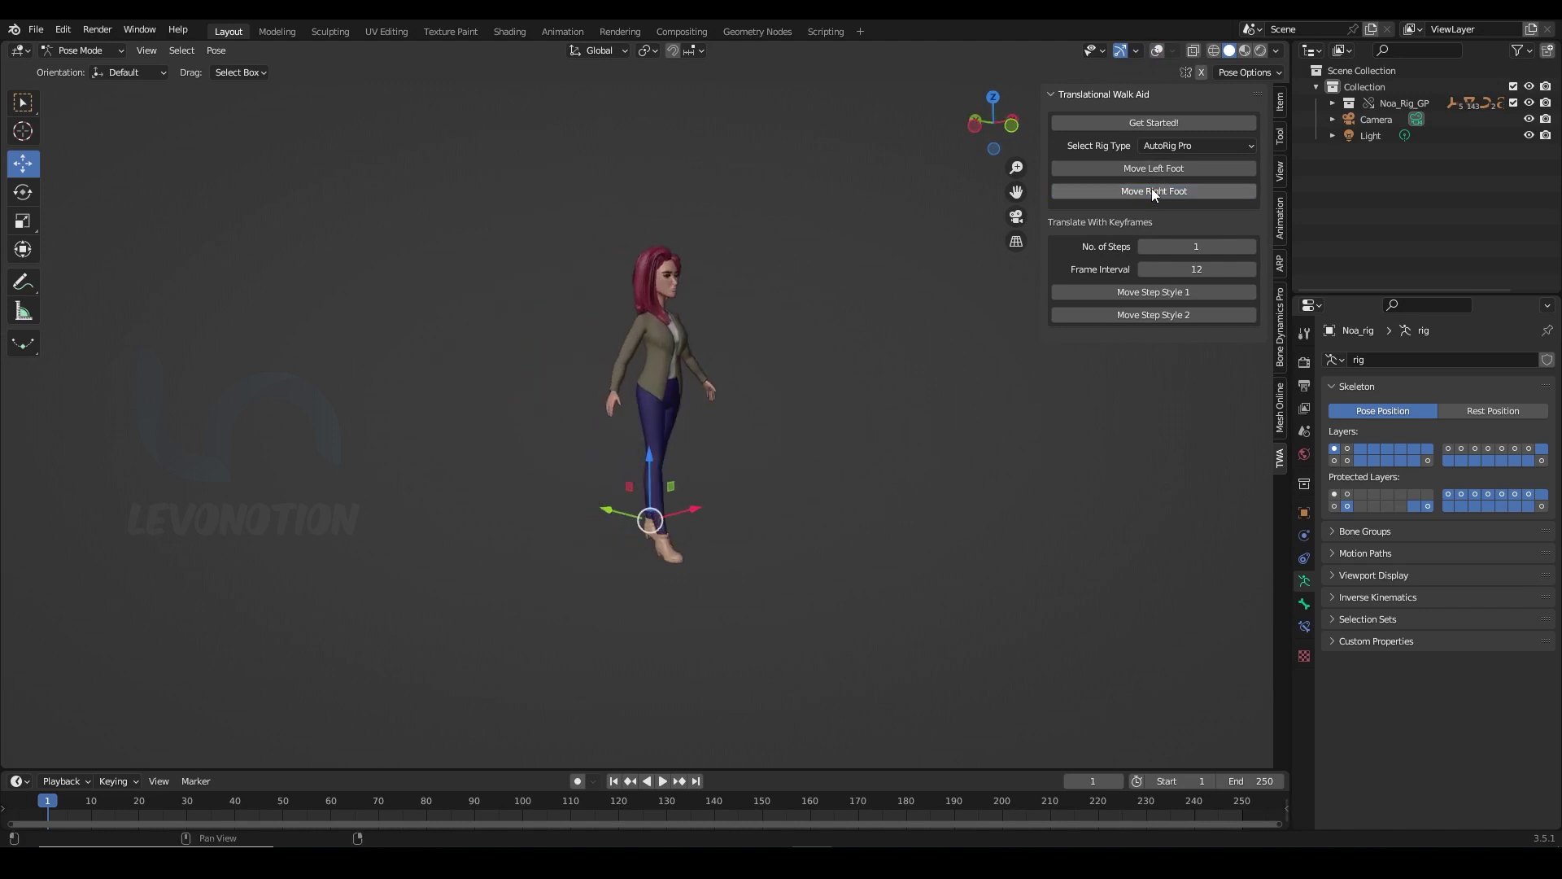
pyautogui.click(1155, 167)
pyautogui.moveTo(798, 498); pyautogui.dragTo(836, 436, button='middle')
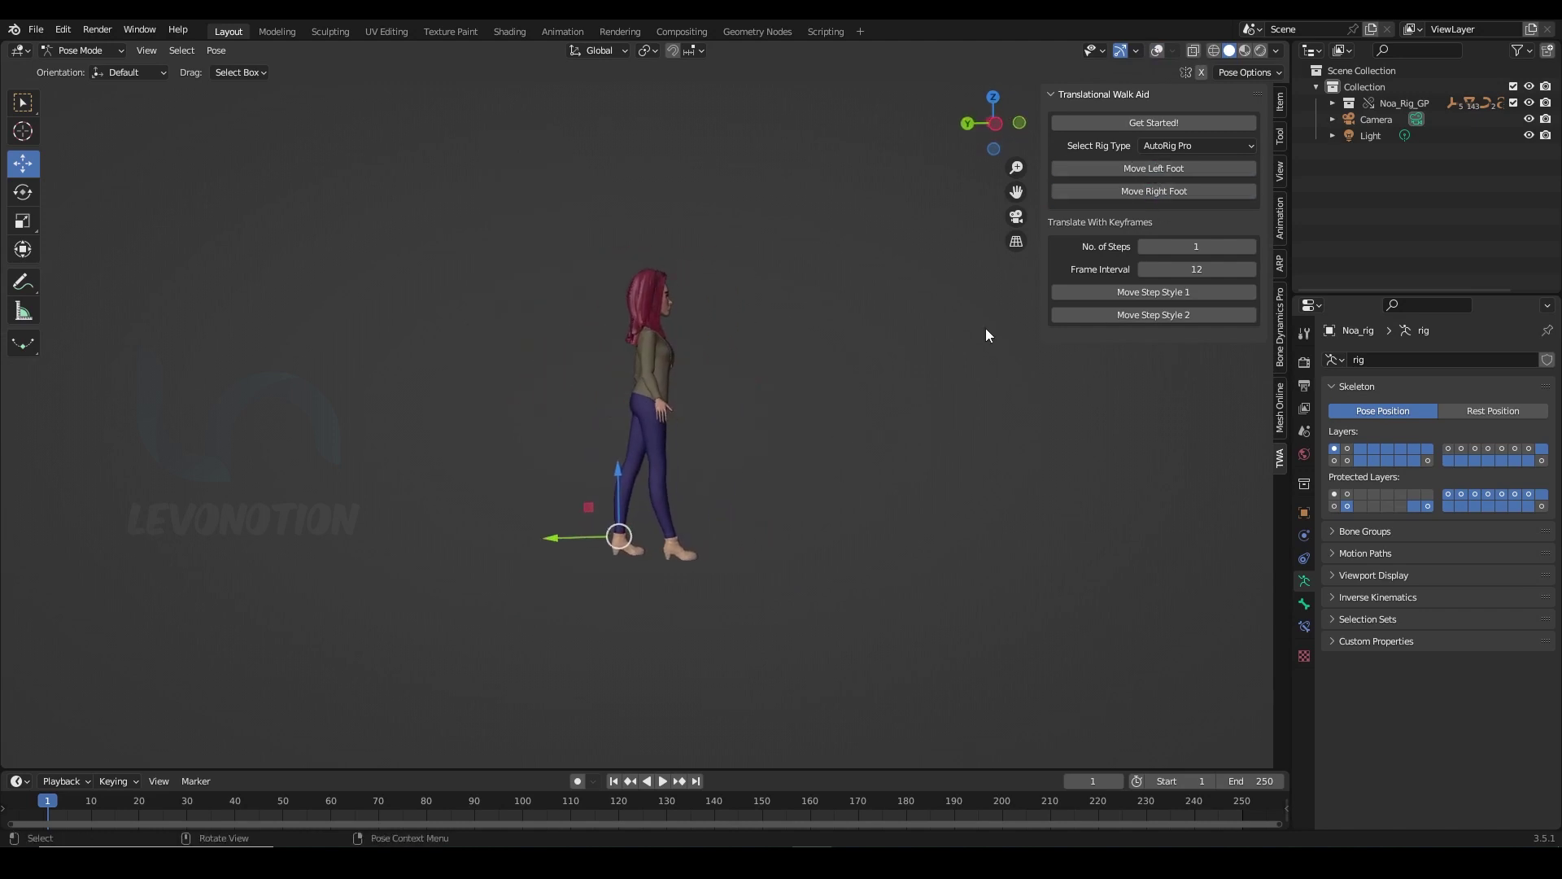
pyautogui.click(1137, 192)
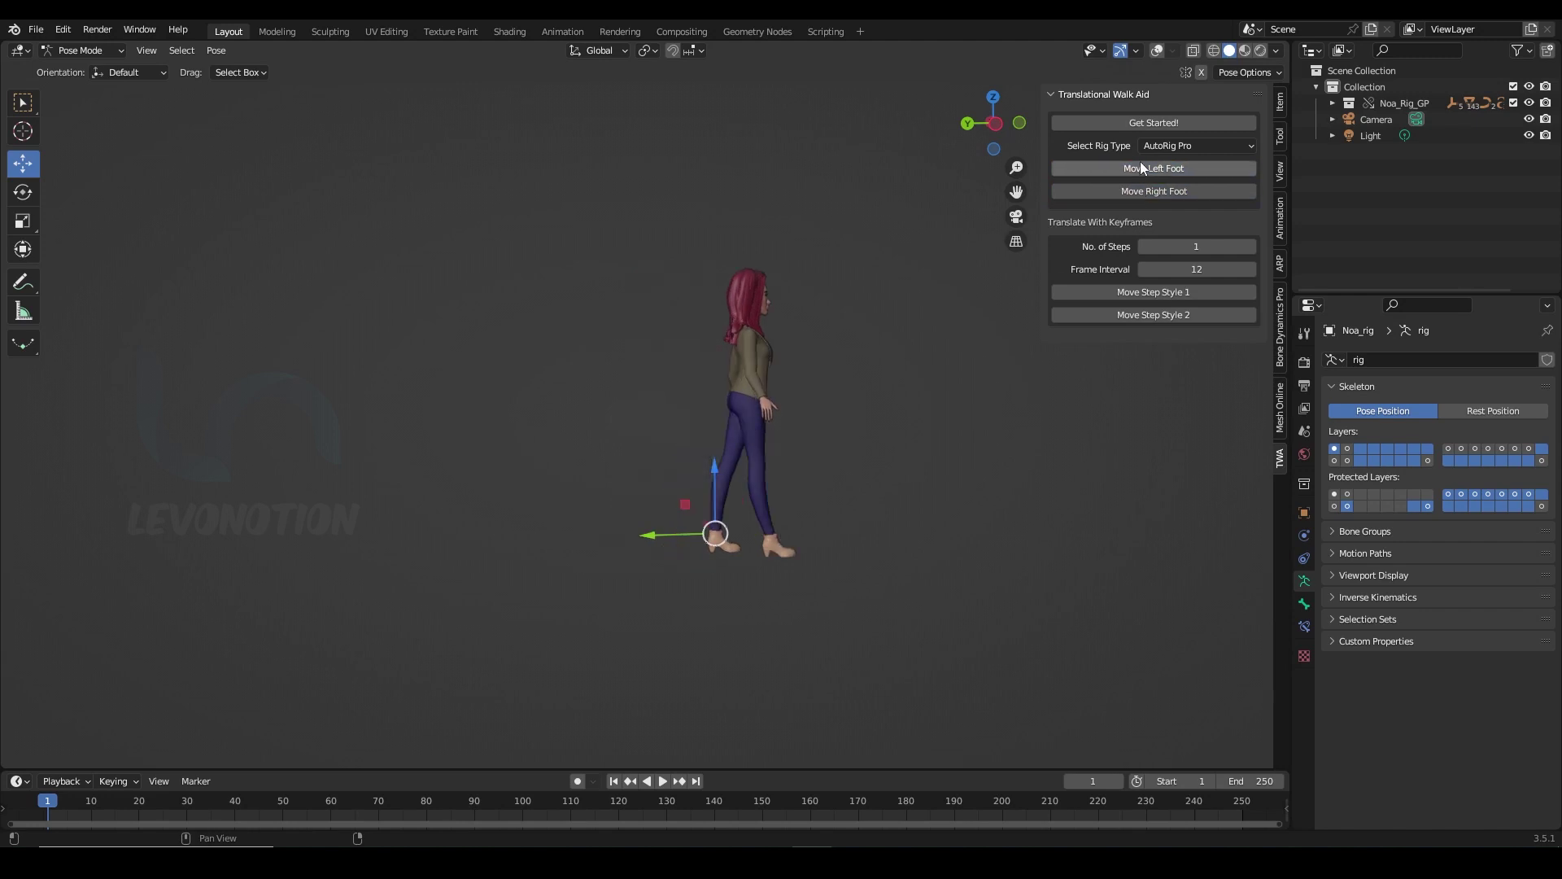
pyautogui.click(1140, 165)
pyautogui.click(1150, 192)
pyautogui.keyDown('shift'); pyautogui.moveTo(887, 487); pyautogui.dragTo(778, 416, button='middle'); pyautogui.keyUp('shift')
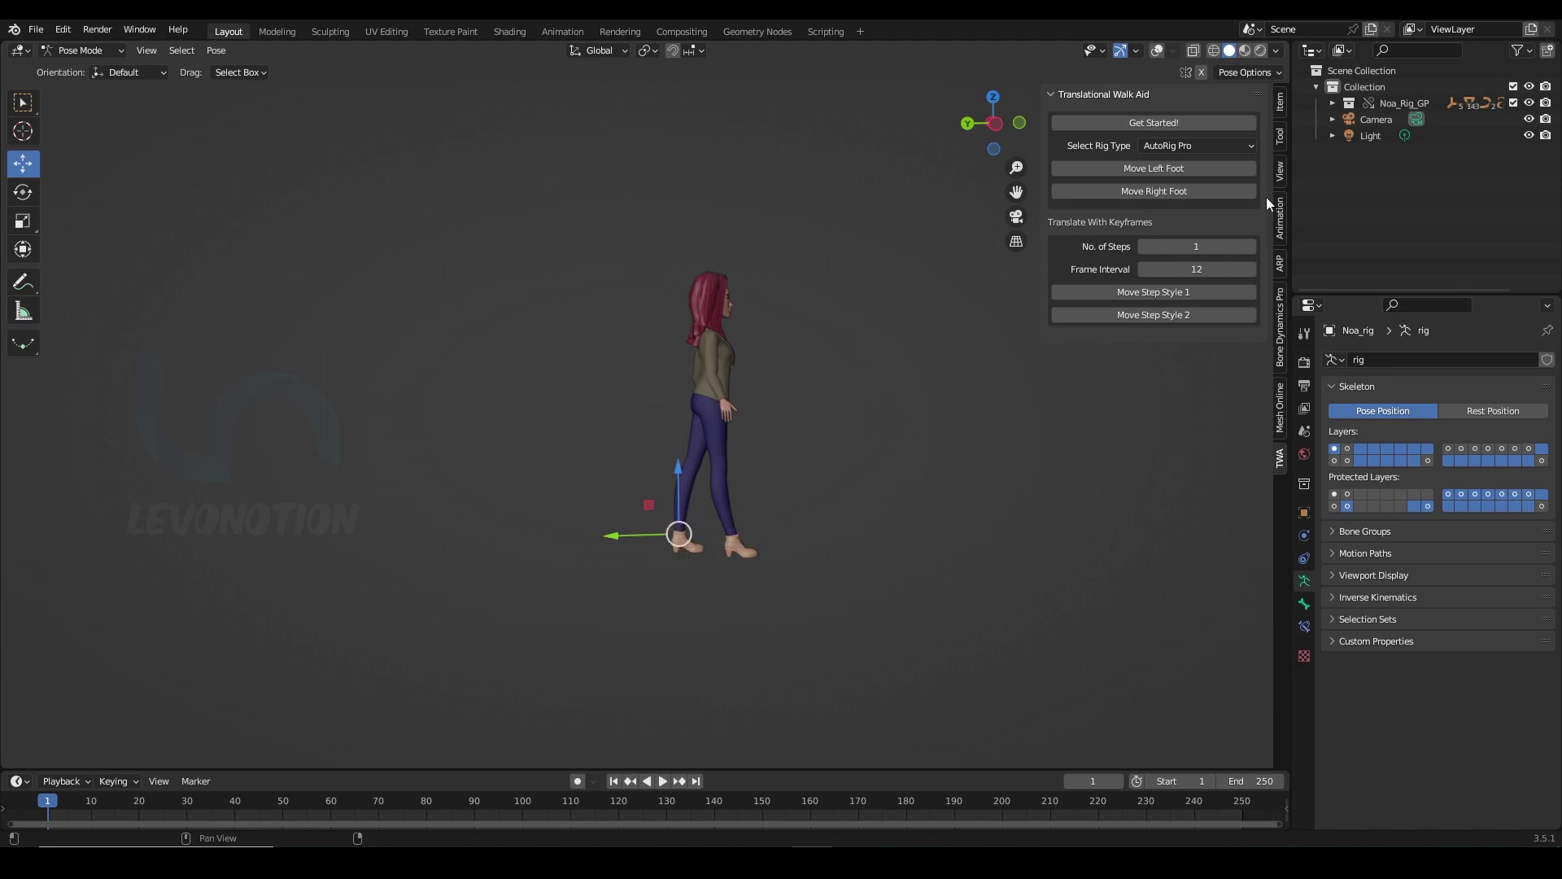
# Keep testing single alternating steps with Move Right Foot and Move Left Foot
pyautogui.click(1165, 191)
pyautogui.click(1161, 169)
pyautogui.click(1161, 189)
pyautogui.click(1161, 169)
pyautogui.click(1161, 167)
pyautogui.click(1165, 187)
pyautogui.click(1162, 187)
pyautogui.click(1163, 166)
pyautogui.click(1163, 189)
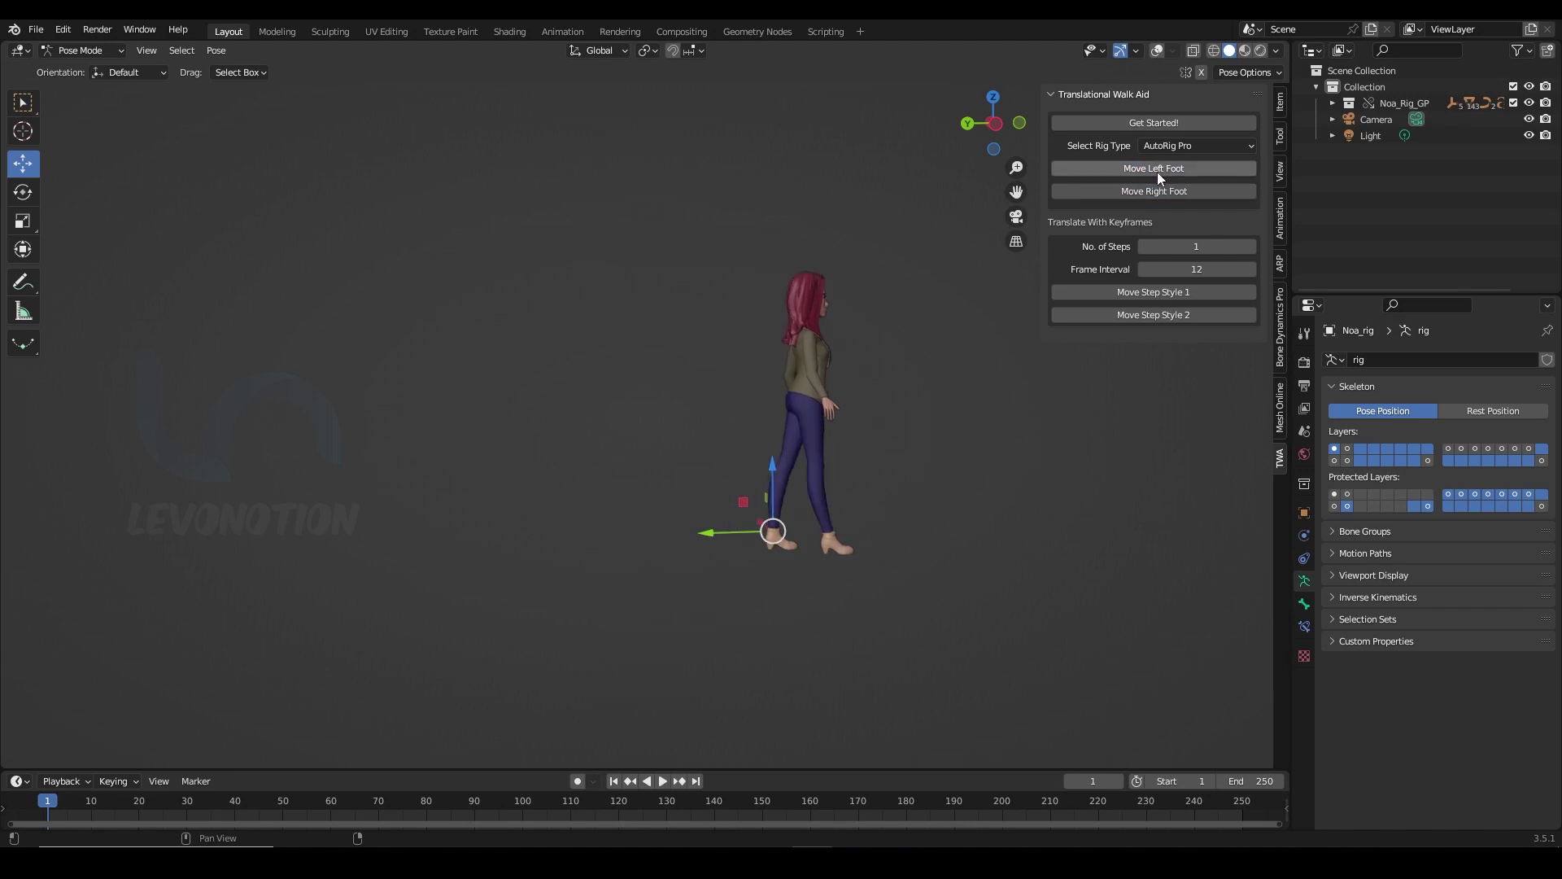
# Take further alternating left and right steps, moving Noa further left
pyautogui.click(1157, 171)
pyautogui.click(1157, 173)
pyautogui.click(1161, 192)
pyautogui.click(1159, 167)
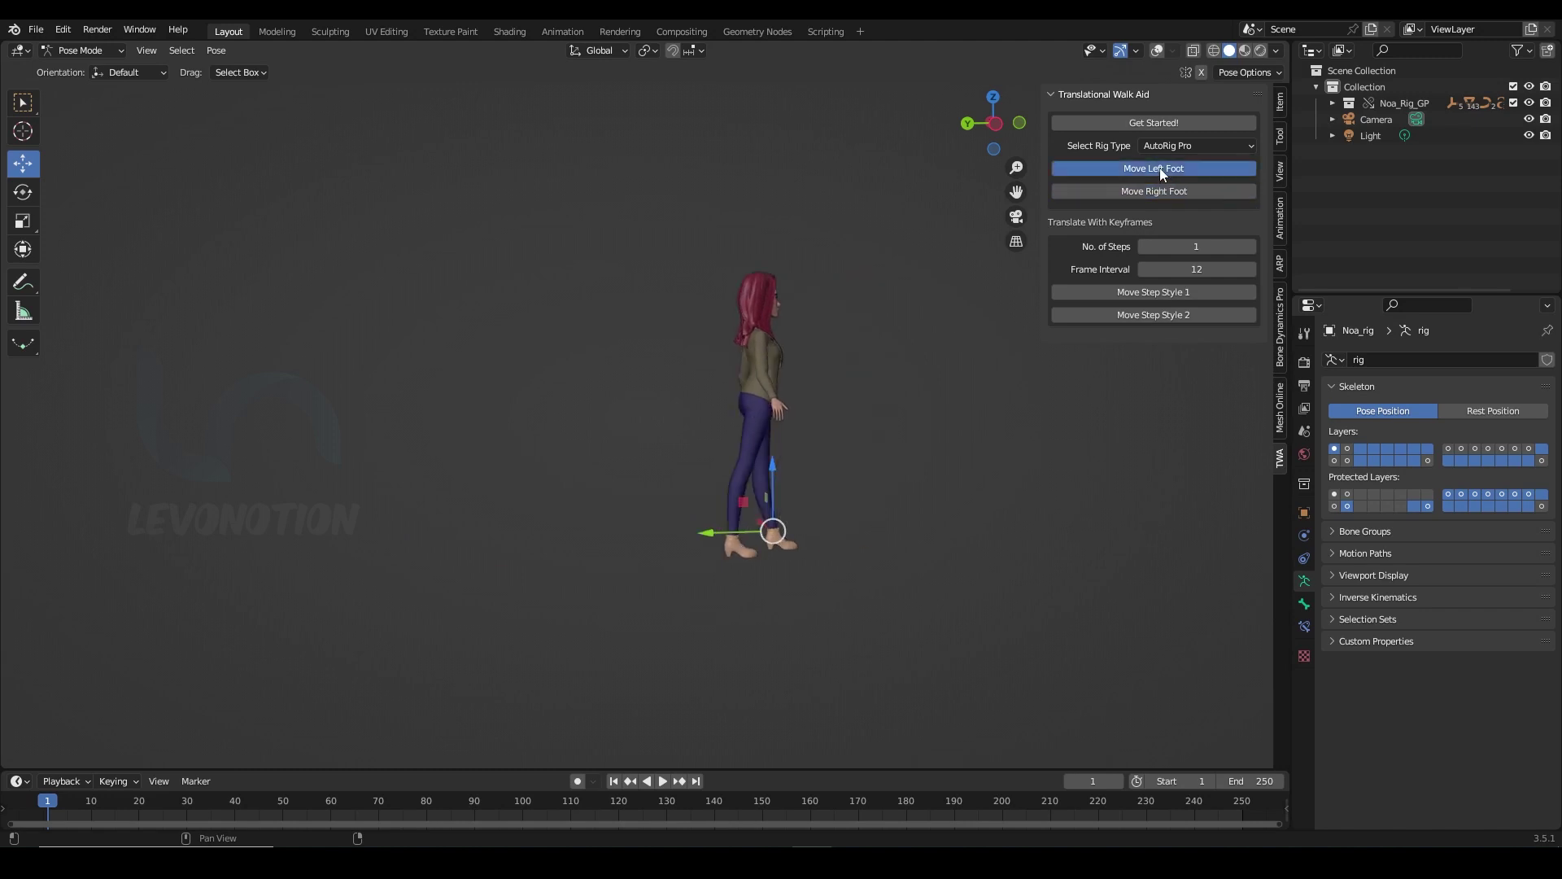
pyautogui.click(1162, 192)
pyautogui.click(1161, 168)
pyautogui.click(1156, 191)
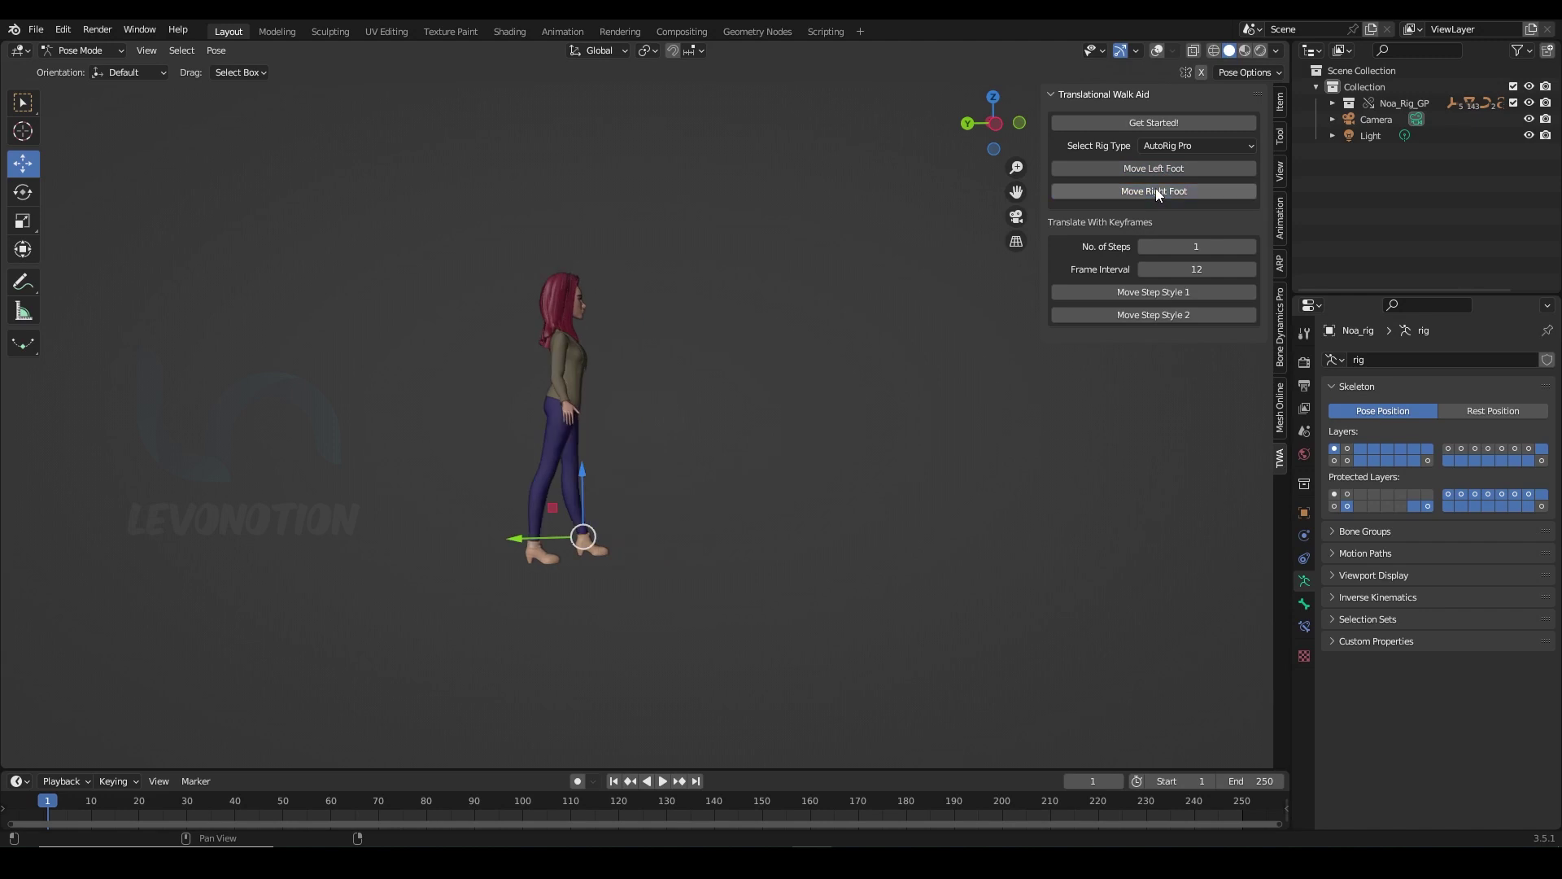
# Show the rig control shapes via Overlays and slide the right foot control along the walk direction
pyautogui.moveTo(795, 392); pyautogui.dragTo(839, 407, button='middle')
pyautogui.moveTo(701, 573)
pyautogui.mouseDown(button='middle')
pyautogui.moveTo(794, 591)
pyautogui.moveTo(671, 563)
pyautogui.mouseUp(button='middle')
pyautogui.click(1158, 50)
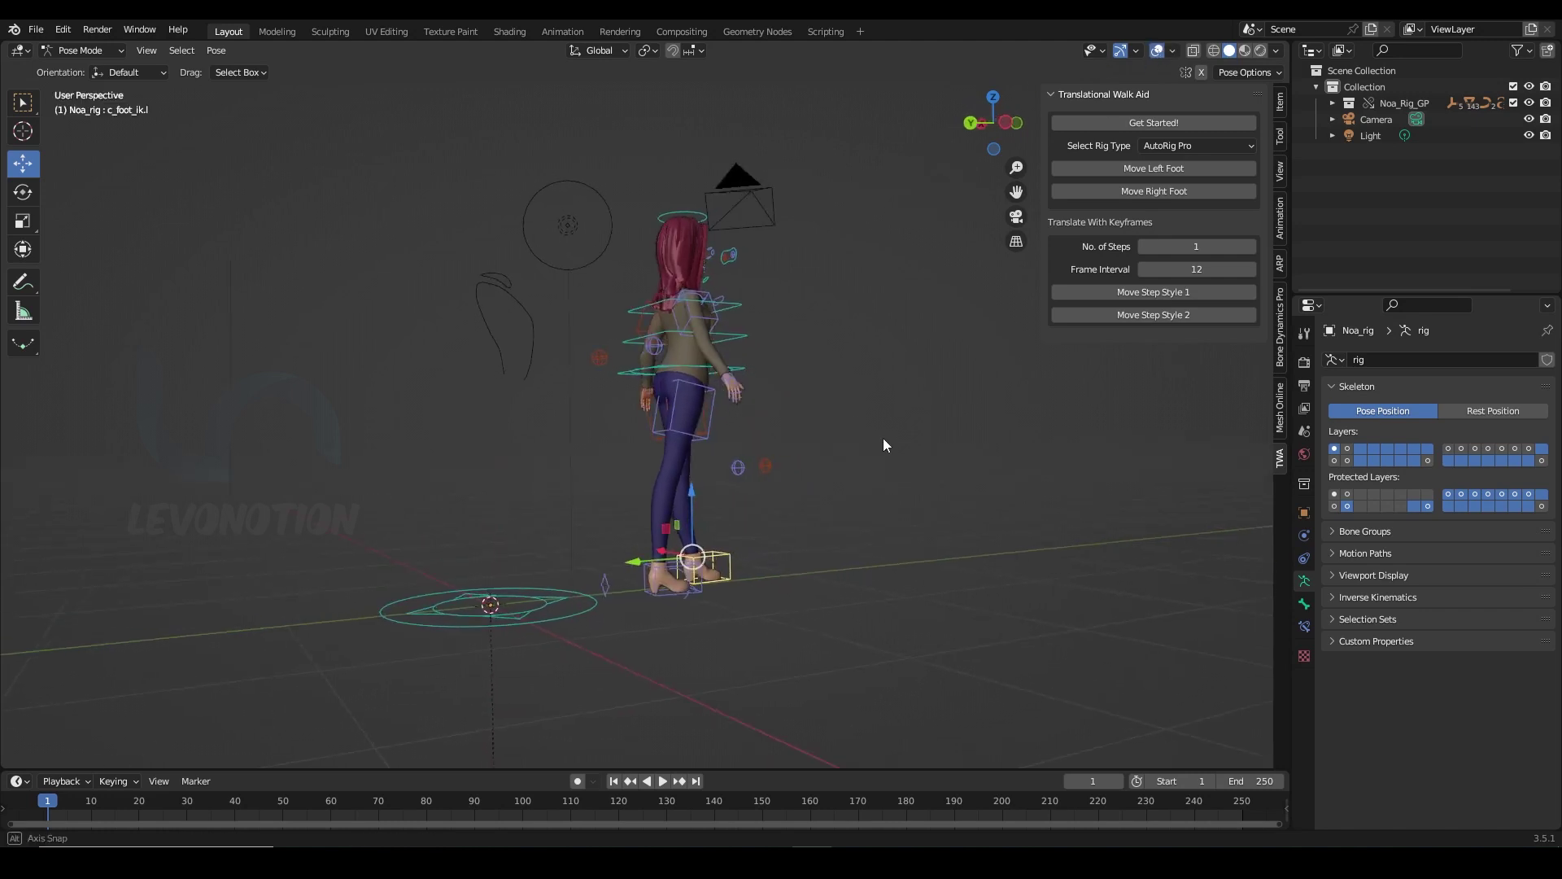
pyautogui.scroll(2, 799, 517)
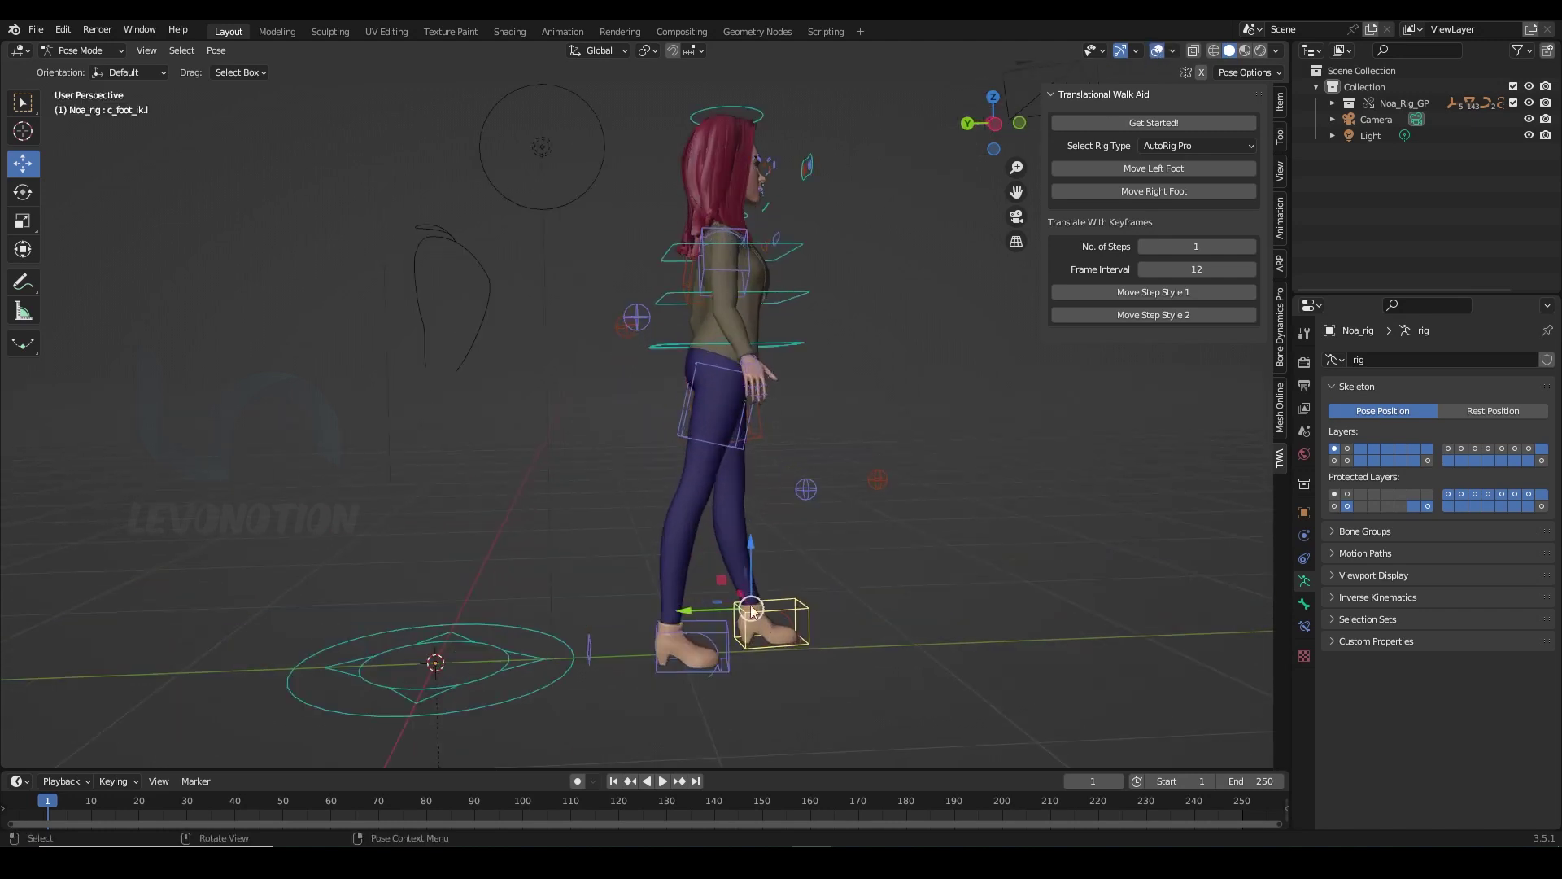
pyautogui.click(694, 619)
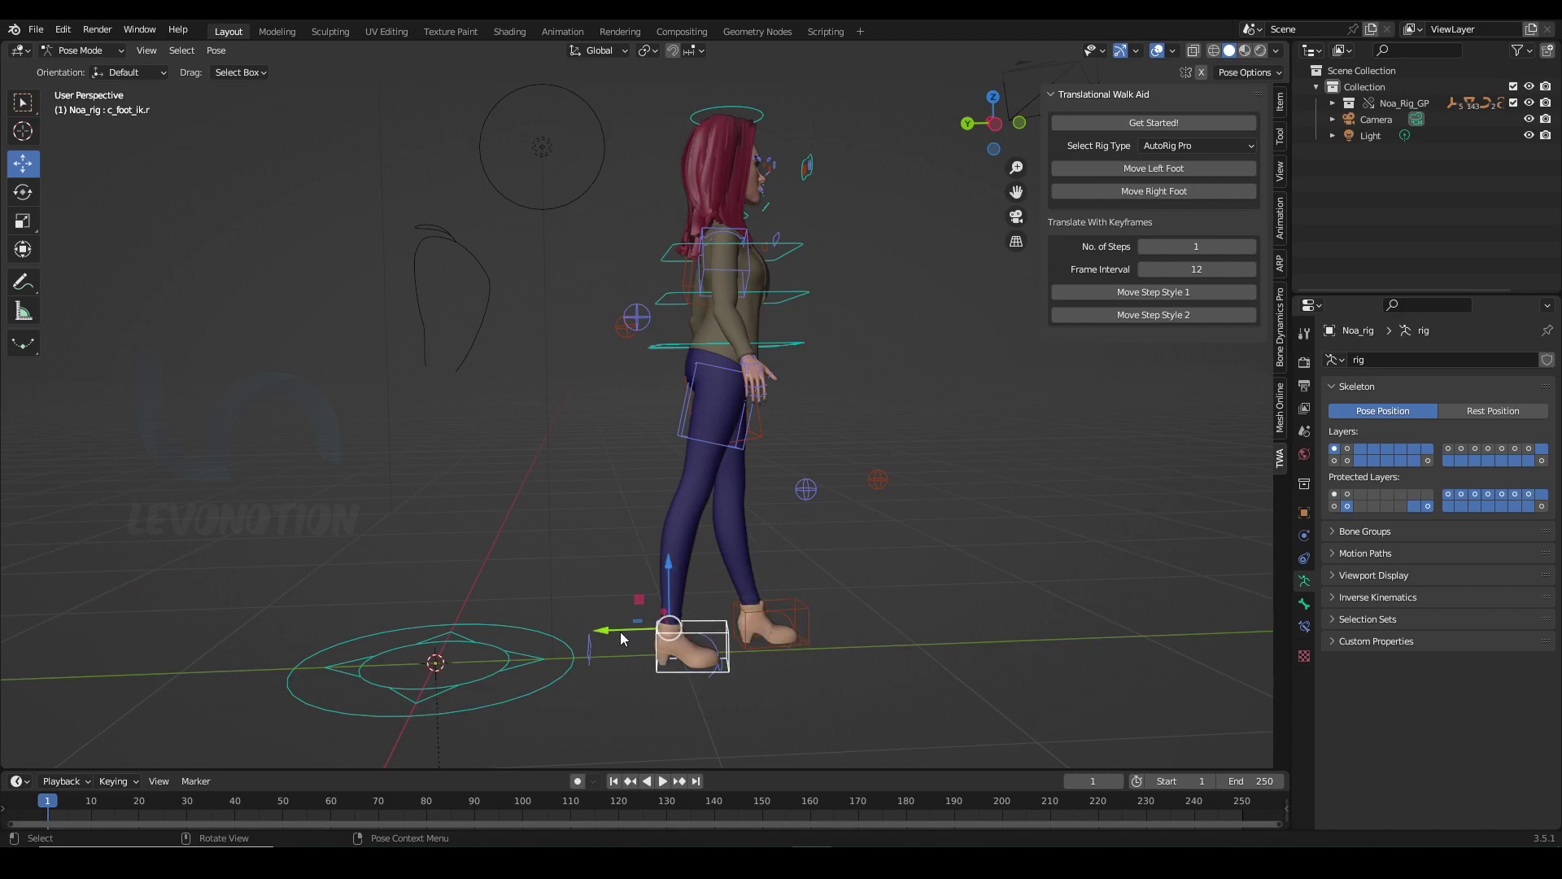
pyautogui.moveTo(605, 637); pyautogui.dragTo(683, 616)
pyautogui.click(781, 609)
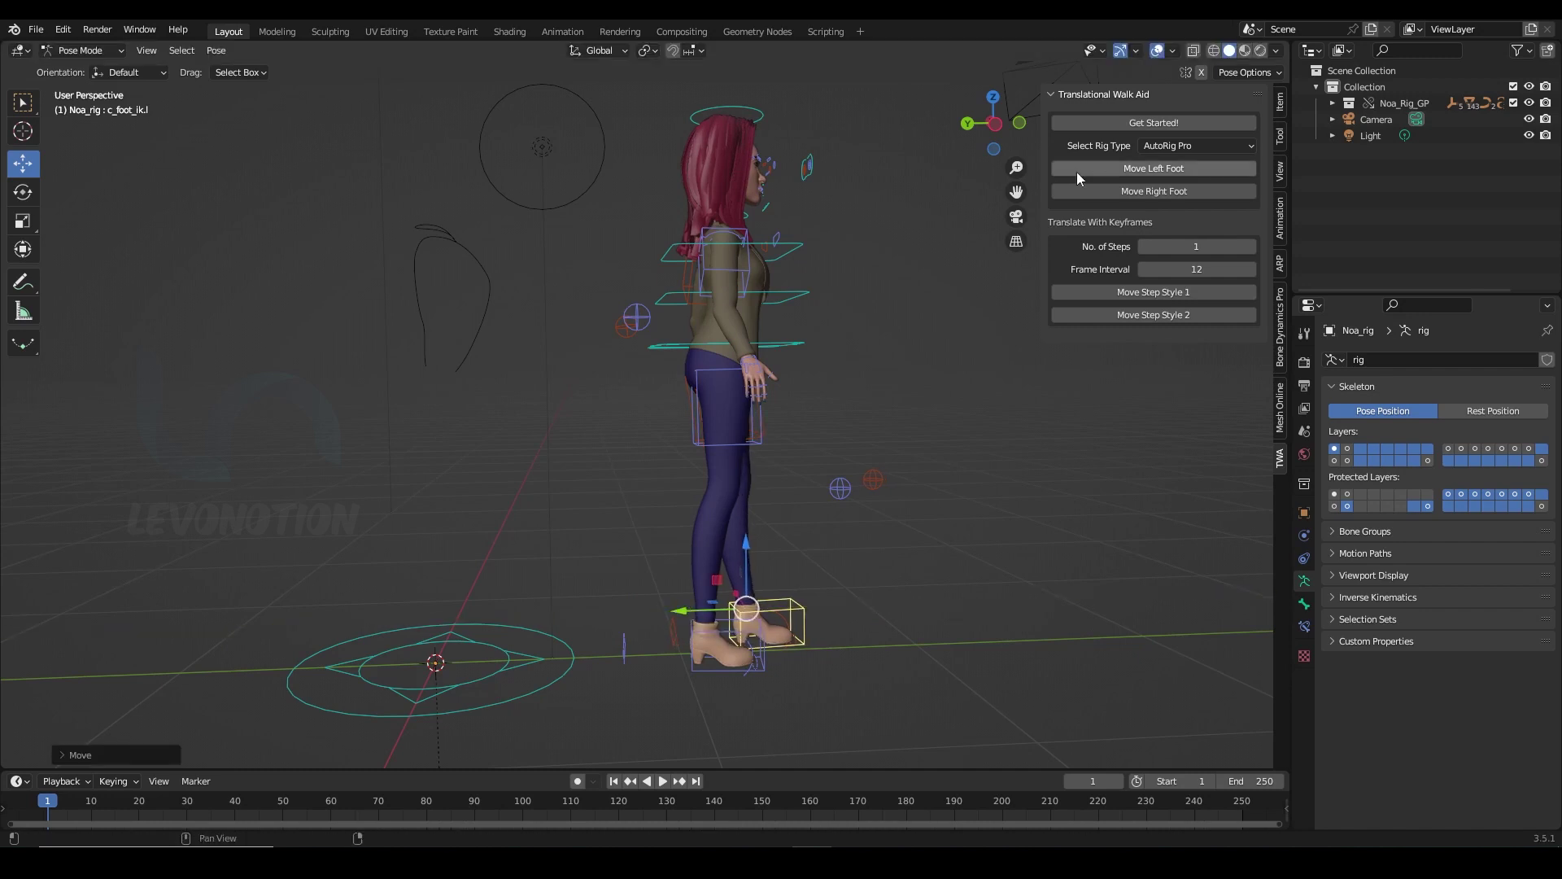
# Take four pairs of alternating right and left foot steps forward
pyautogui.click(1150, 193)
pyautogui.click(1158, 170)
pyautogui.scroll(-2, 967, 424)
pyautogui.moveTo(968, 425); pyautogui.dragTo(920, 455, button='middle')
pyautogui.click(1130, 190)
pyautogui.click(1145, 168)
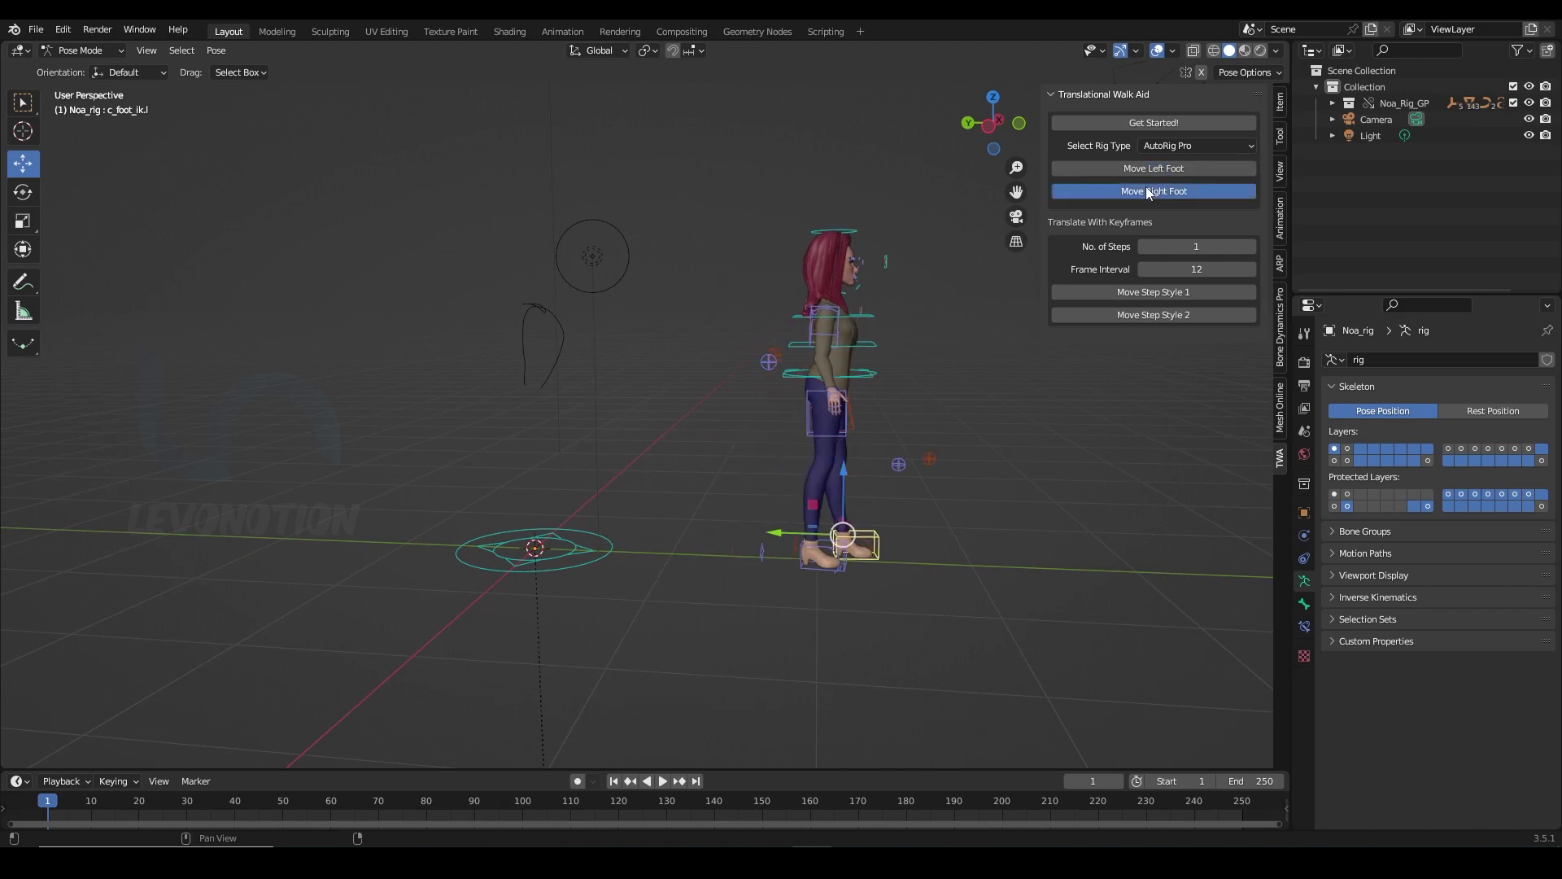
pyautogui.click(1146, 187)
pyautogui.click(1151, 167)
pyautogui.click(1155, 185)
pyautogui.click(1162, 170)
# Slide the left foot control forward and pull the right foot control back along the walk path
pyautogui.moveTo(1033, 358); pyautogui.dragTo(813, 543, button='middle')
pyautogui.moveTo(780, 543); pyautogui.dragTo(873, 546)
pyautogui.click(814, 560)
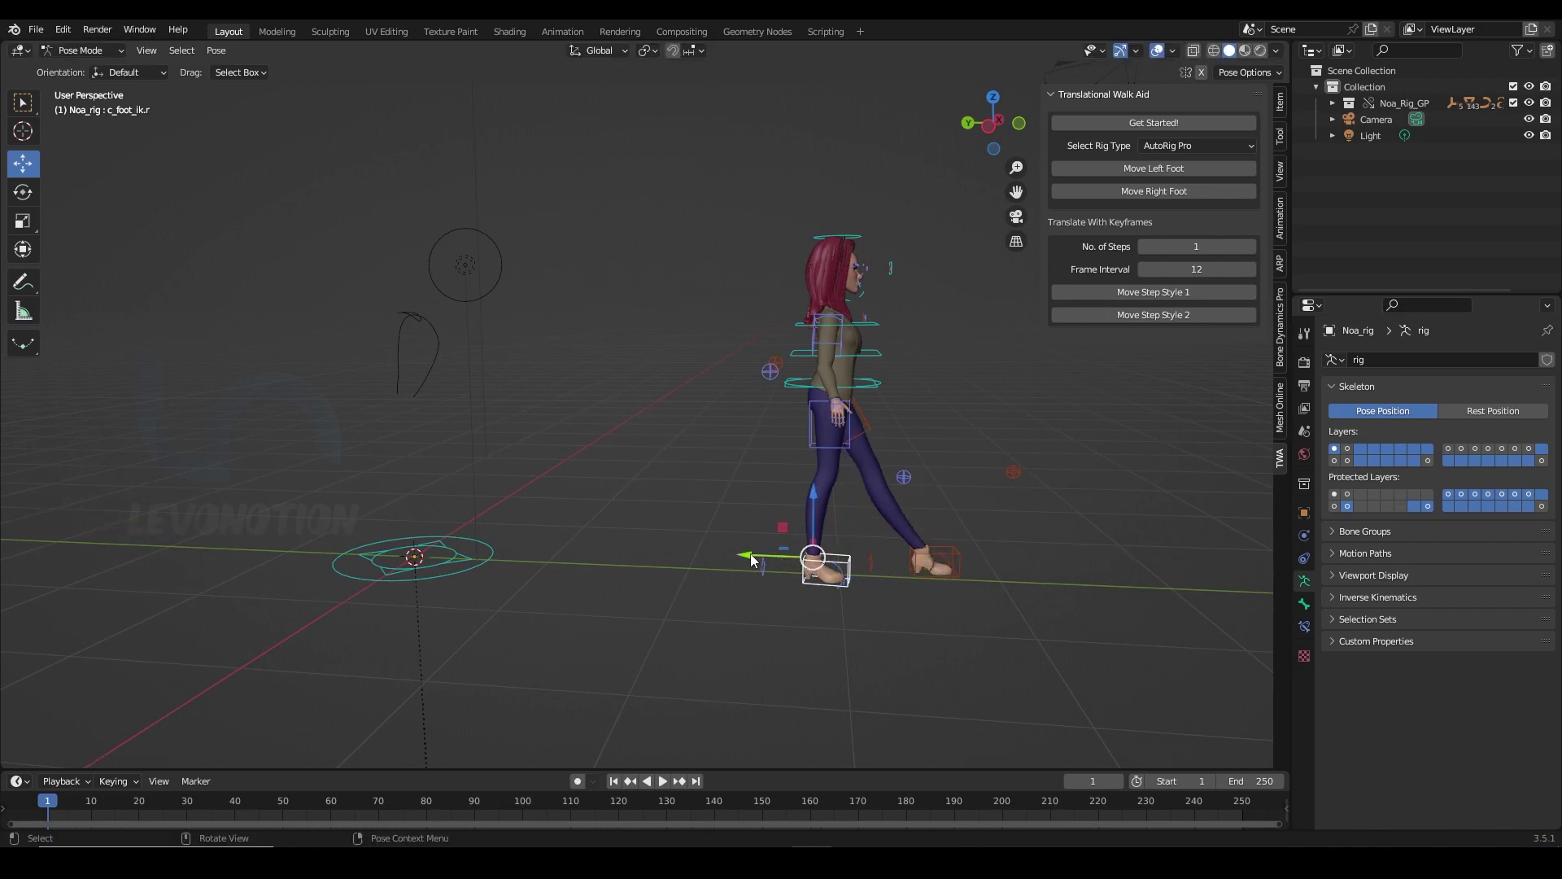
pyautogui.moveTo(749, 560); pyautogui.dragTo(669, 561)
pyautogui.keyDown('shift'); pyautogui.moveTo(901, 515); pyautogui.dragTo(616, 504, button='middle'); pyautogui.keyUp('shift')
pyautogui.scroll(-3, 650, 522)
pyautogui.moveTo(687, 544); pyautogui.dragTo(706, 547, button='middle')
# Step right, left and right, undo the last step, then step left and pull the right foot back
pyautogui.click(1187, 190)
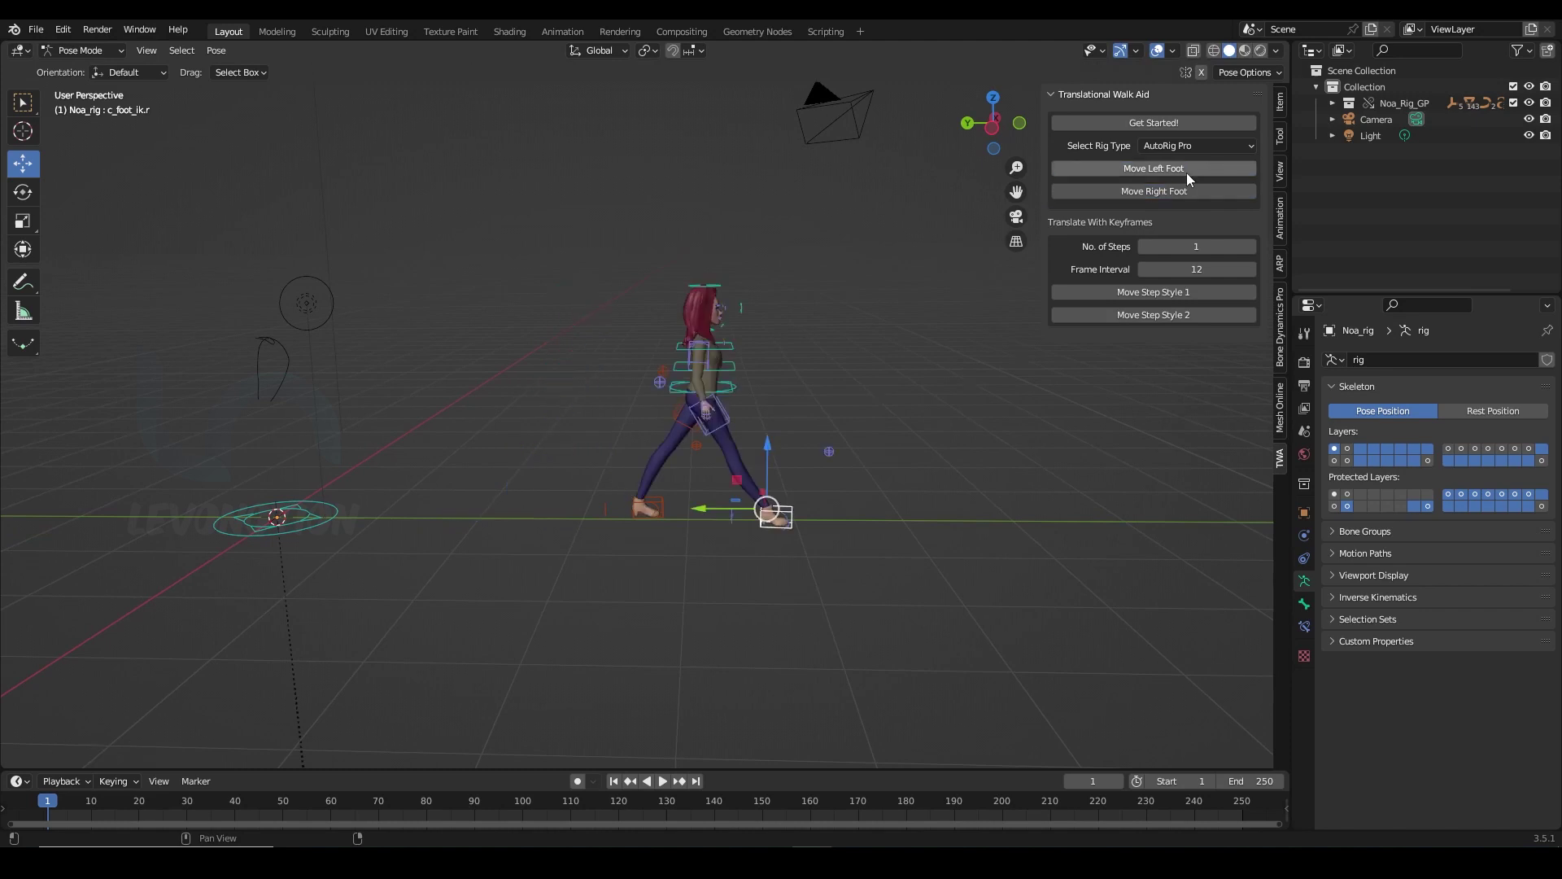
pyautogui.click(1186, 172)
pyautogui.click(1183, 195)
pyautogui.keyDown('shift'); pyautogui.moveTo(924, 392); pyautogui.dragTo(812, 432, button='middle'); pyautogui.keyUp('shift')
pyautogui.hotkey('ctrl', 'z')
pyautogui.click(1119, 170)
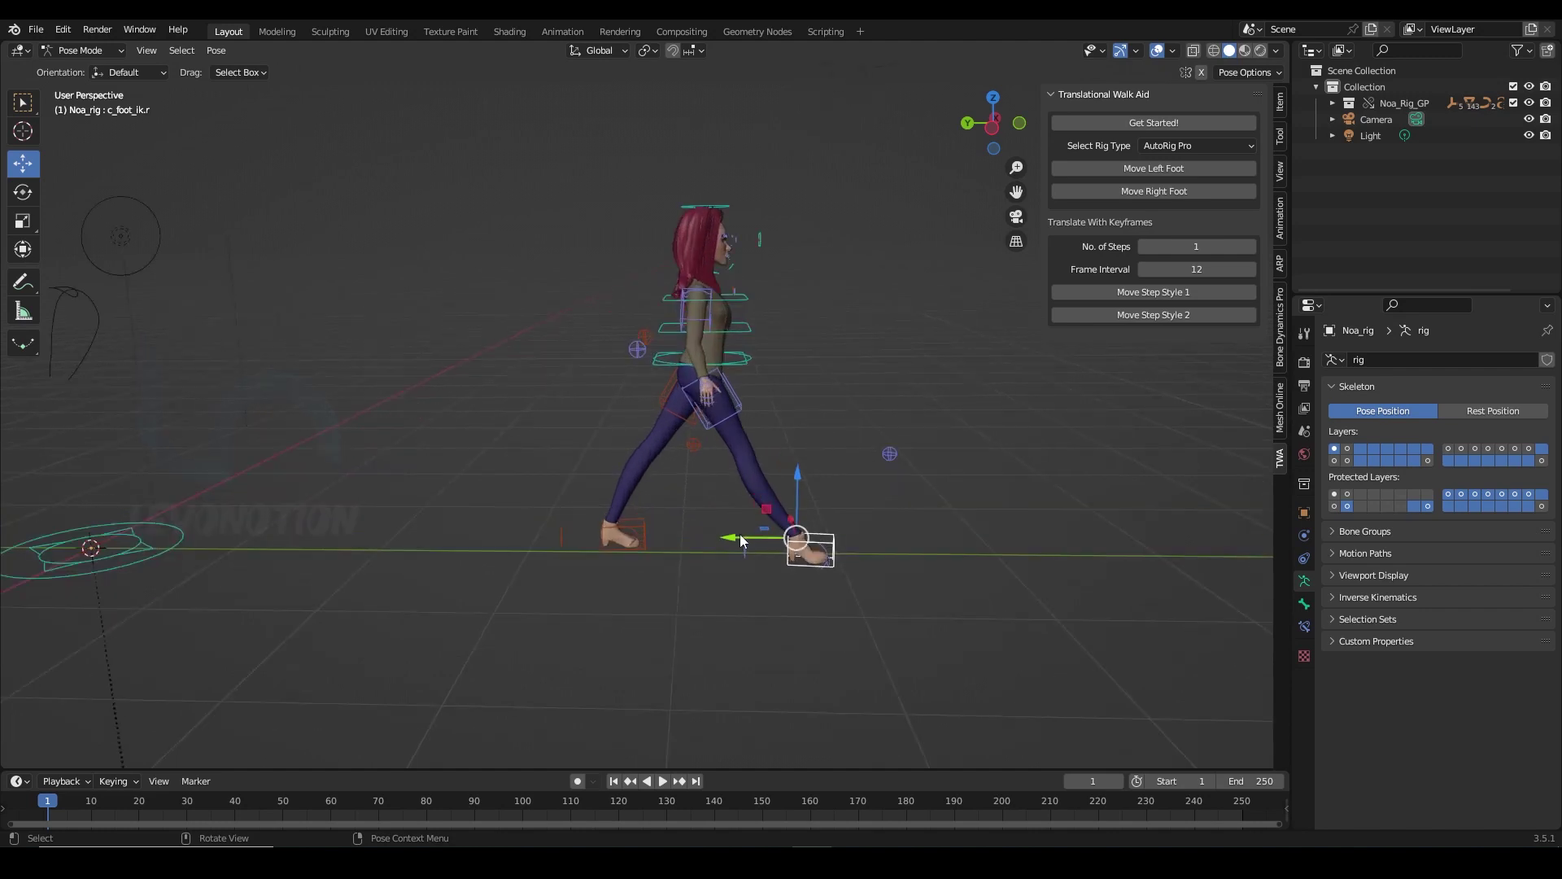
pyautogui.moveTo(738, 543); pyautogui.dragTo(660, 543)
# Slide the left foot control forward beside the right foot
pyautogui.click(617, 528)
pyautogui.moveTo(546, 525); pyautogui.dragTo(594, 525)
pyautogui.moveTo(805, 435); pyautogui.dragTo(834, 453, button='middle')
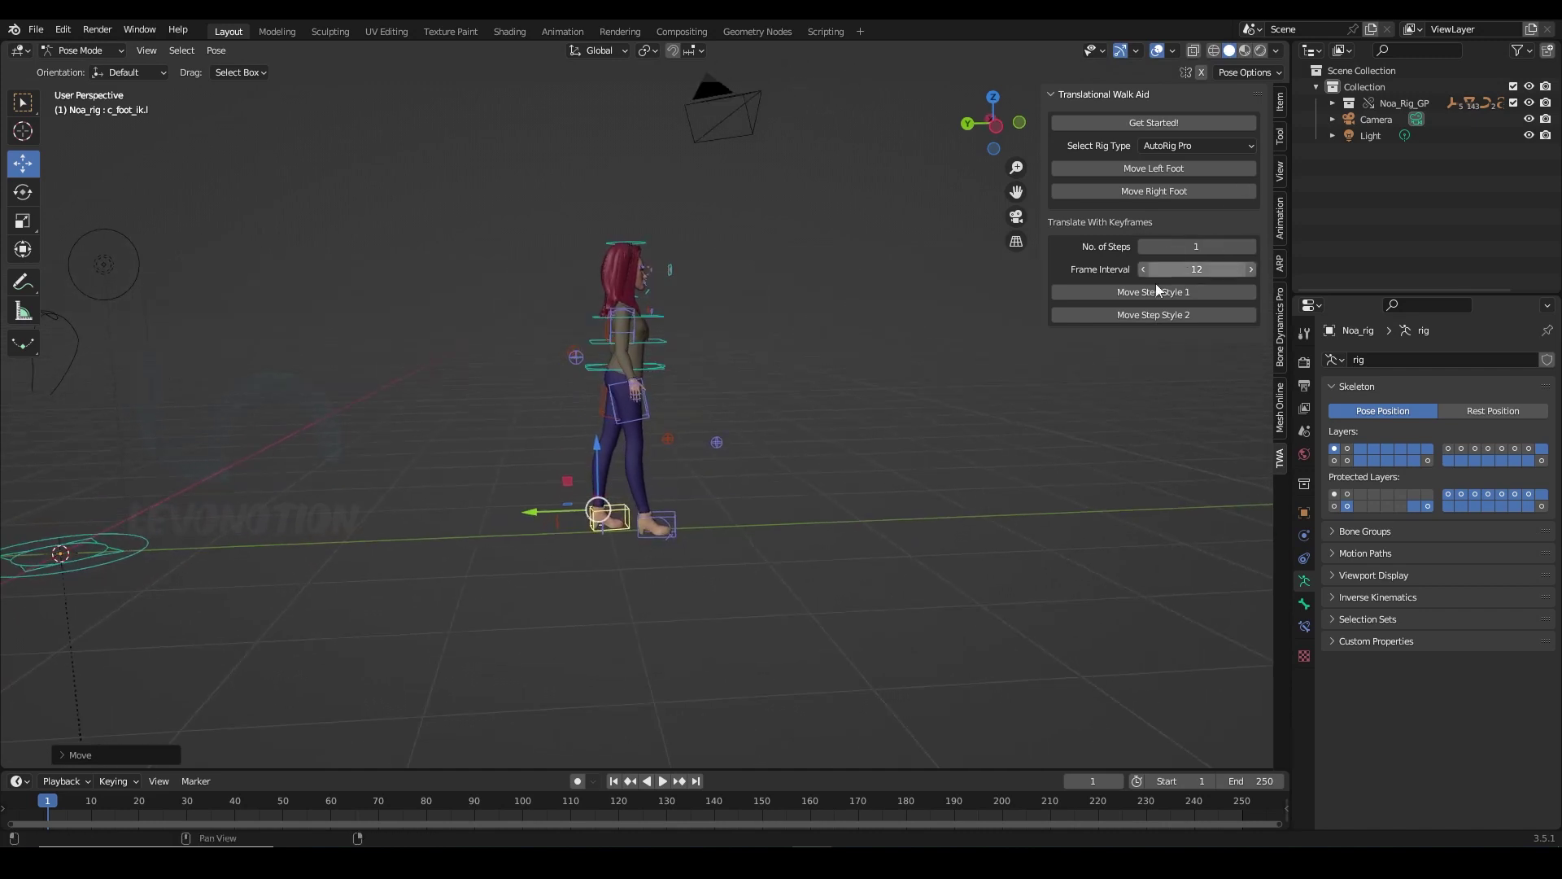
pyautogui.moveTo(912, 424); pyautogui.dragTo(976, 369, button='middle')
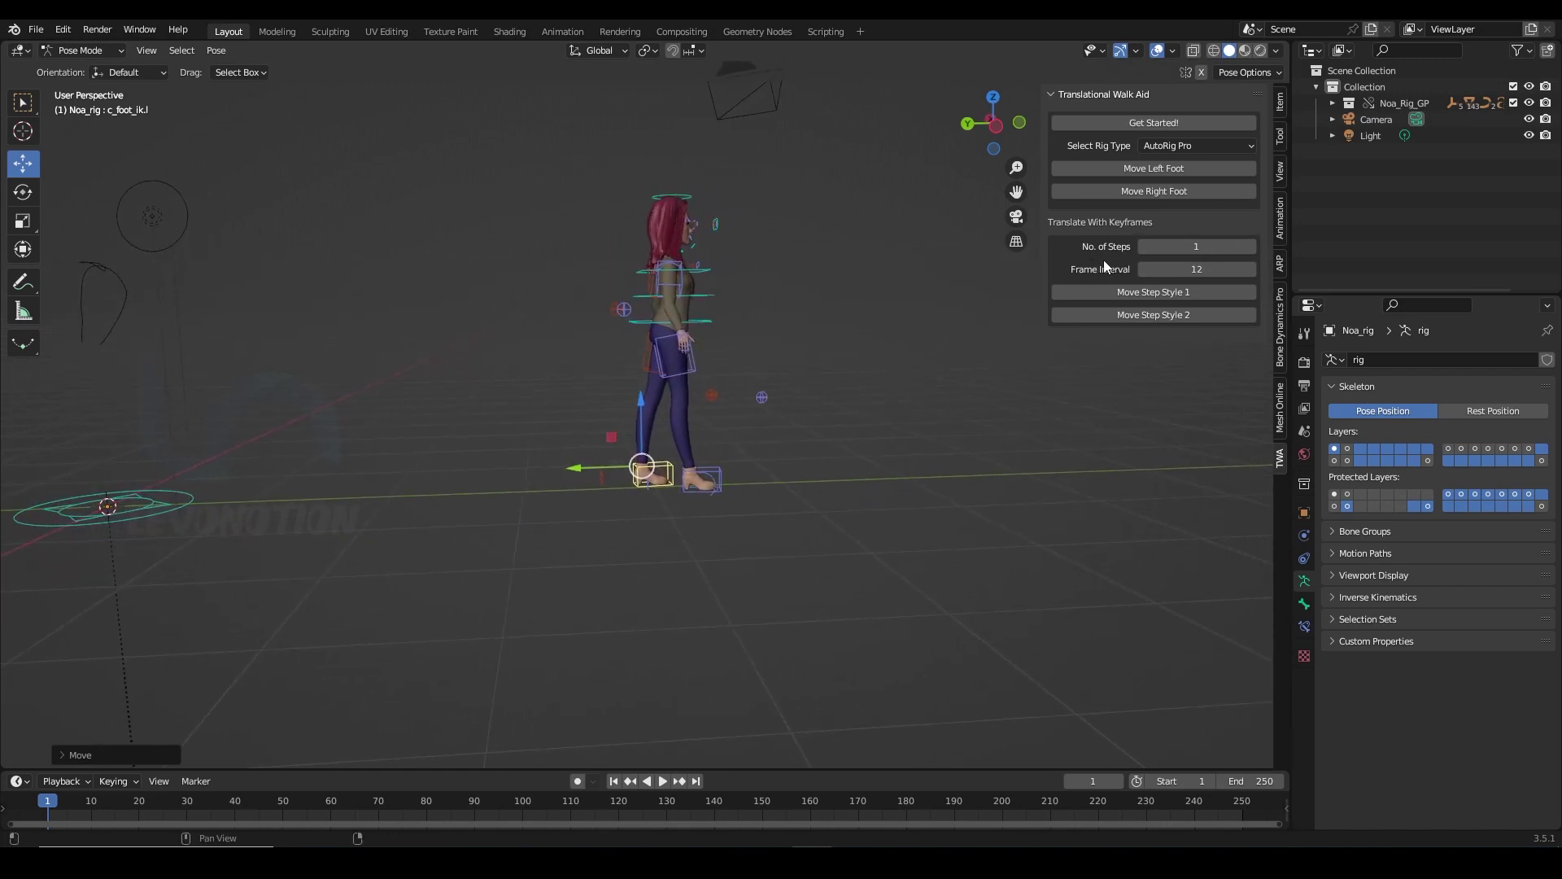
# Set the walk aid's Frame Interval to 5 and No. of Steps to 3
pyautogui.click(1198, 270)
pyautogui.write('5')
pyautogui.press('Return')
pyautogui.keyDown('shift'); pyautogui.moveTo(840, 406); pyautogui.dragTo(780, 439, button='middle'); pyautogui.keyUp('shift')
pyautogui.click(1194, 246)
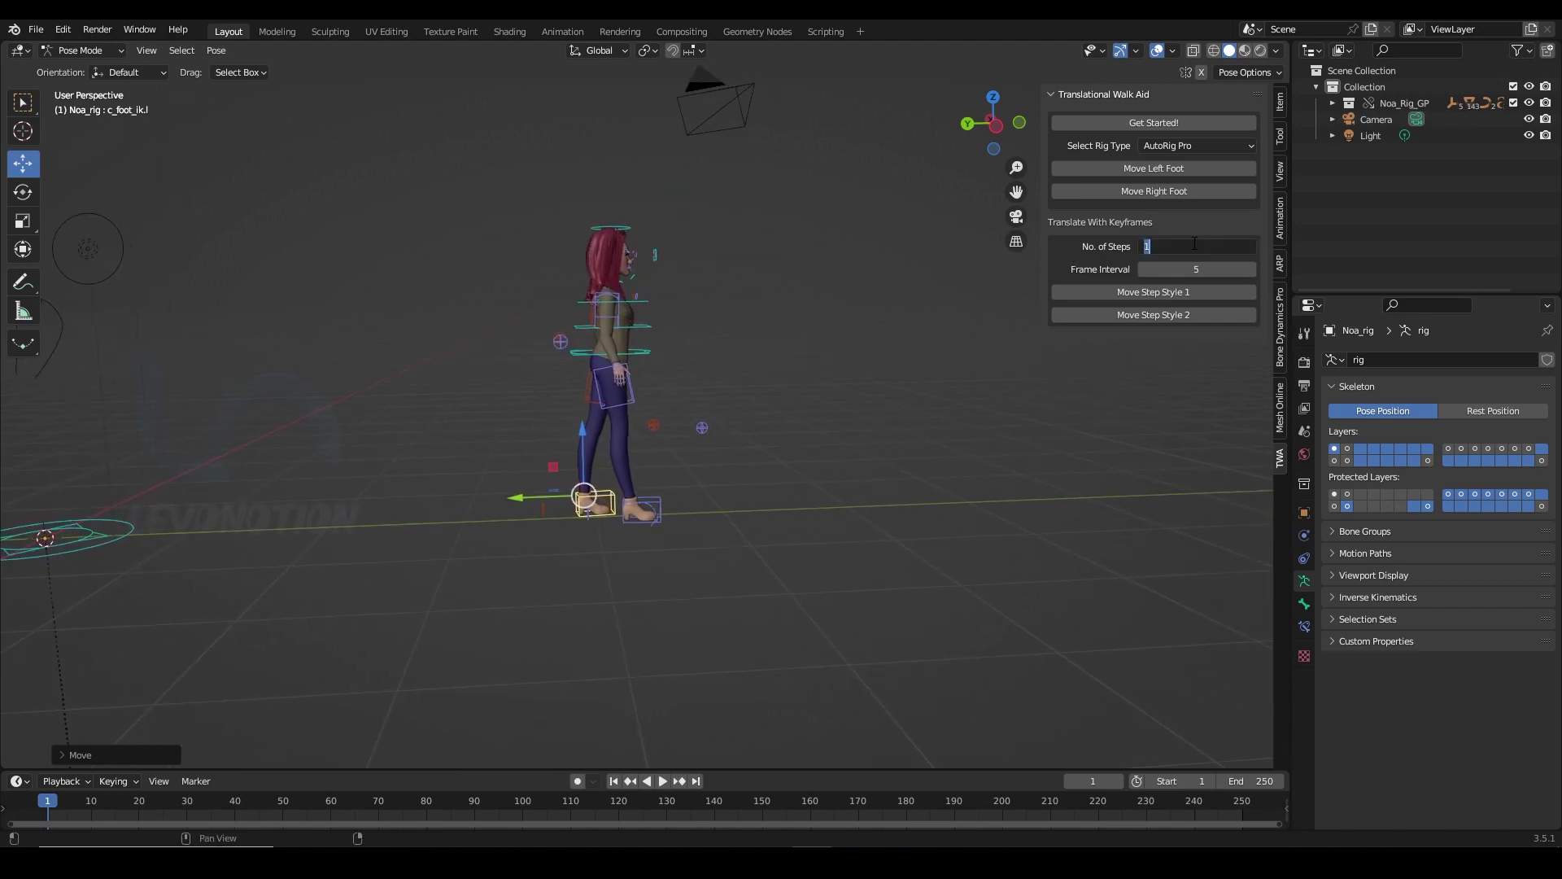
pyautogui.write('3')
pyautogui.press('Return')
pyautogui.moveTo(734, 436); pyautogui.dragTo(846, 473, button='middle')
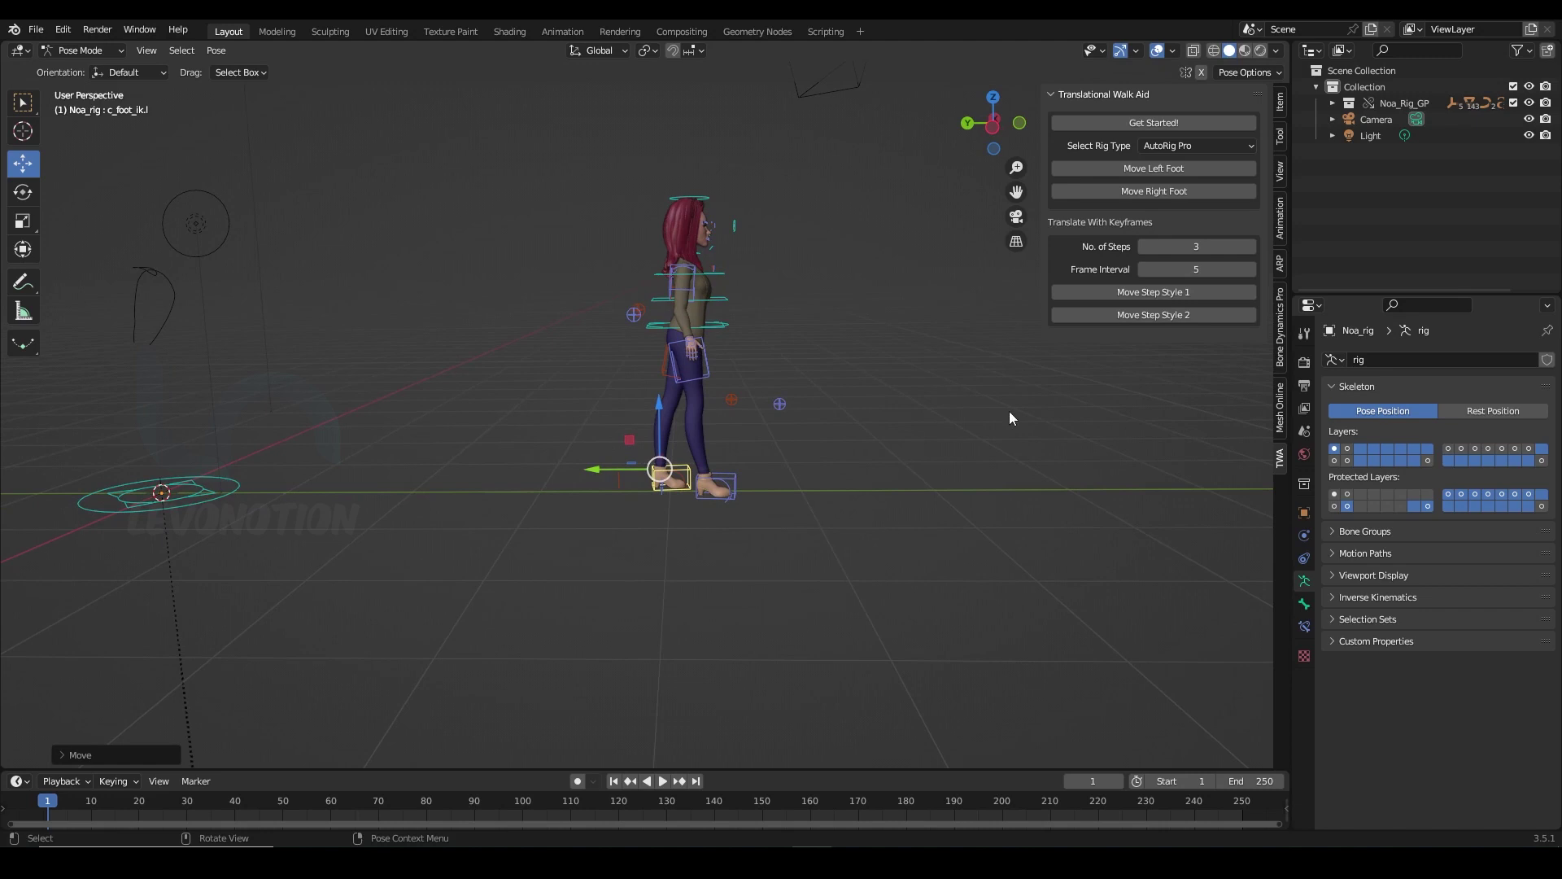
# Generate three-step walk keyframes with Move Step Style 1 and enlarge the timeline
pyautogui.click(1139, 292)
pyautogui.keyDown('shift'); pyautogui.moveTo(1033, 378); pyautogui.dragTo(890, 400, button='middle'); pyautogui.keyUp('shift')
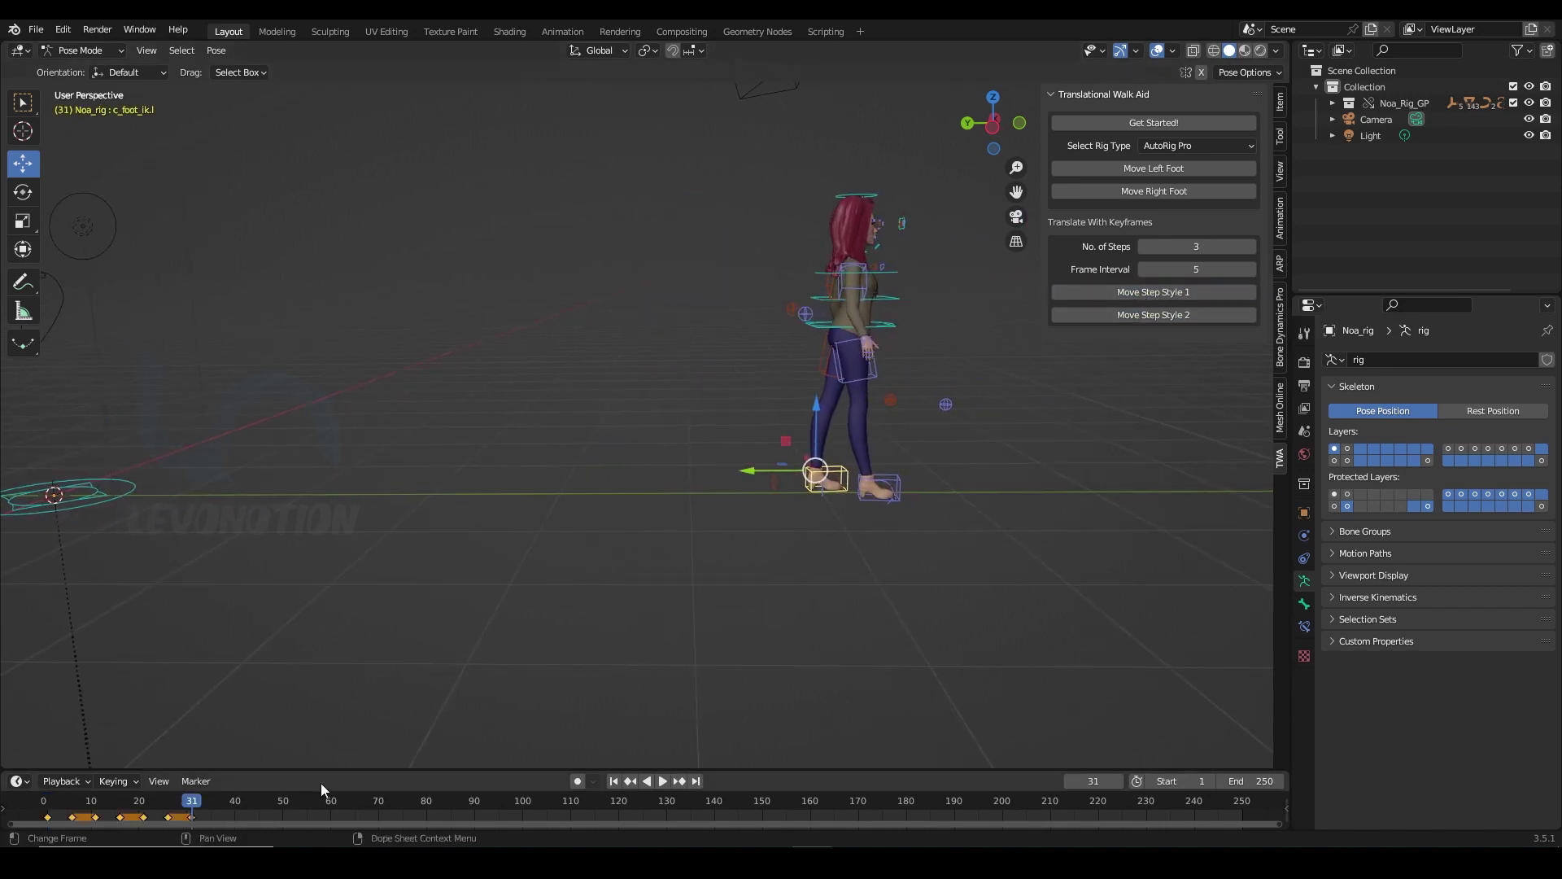
pyautogui.moveTo(342, 769); pyautogui.dragTo(342, 628)
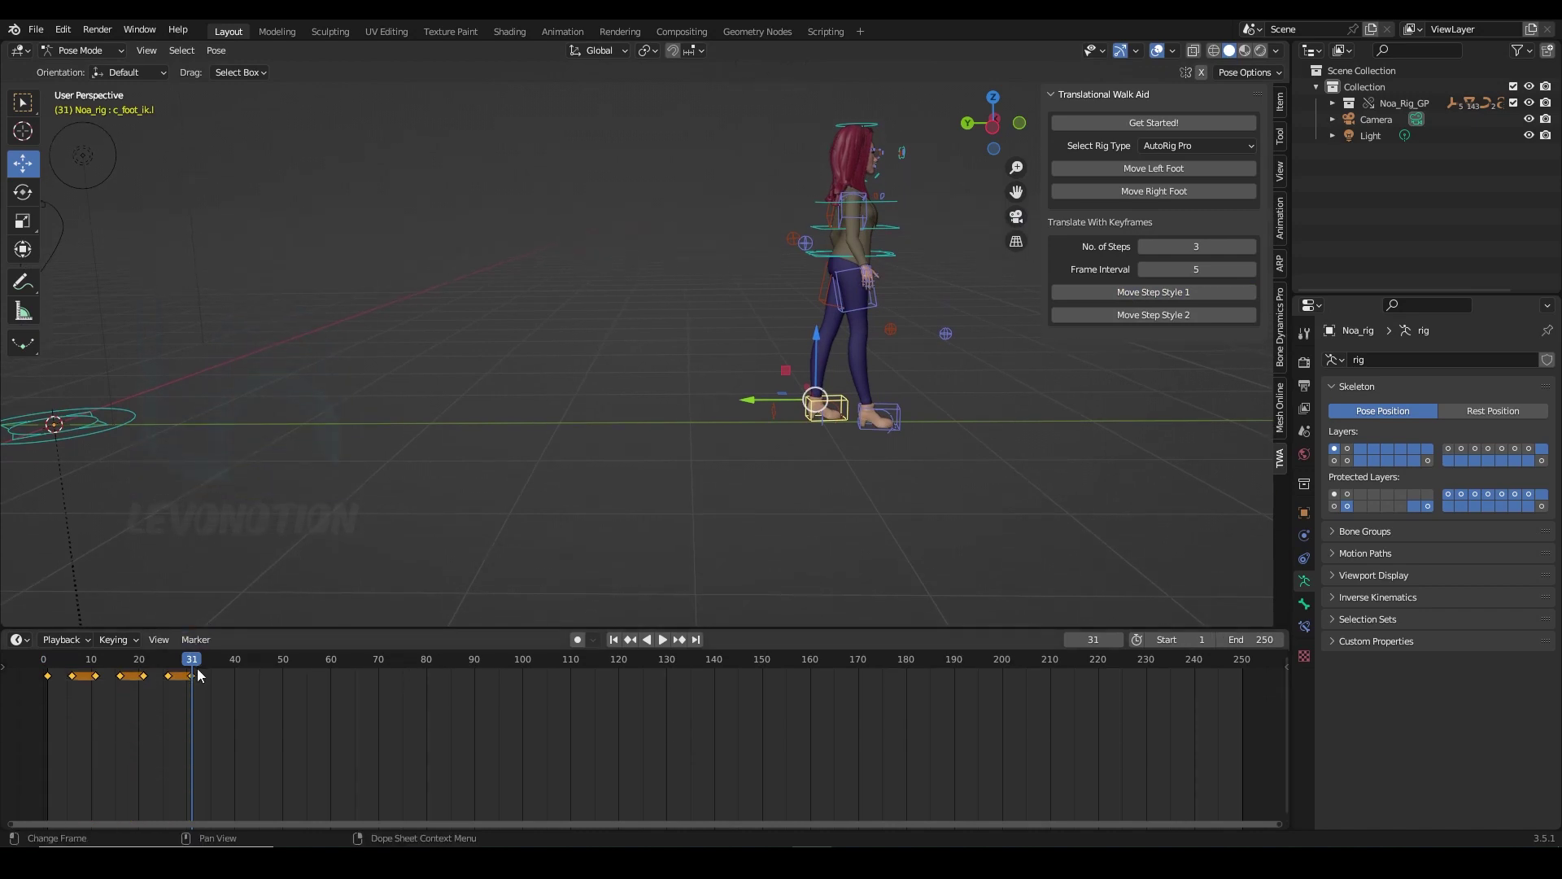
# Play and scrub the walk between frames 1 and 29, then step through frame by frame
pyautogui.click(159, 657)
pyautogui.press('space')
pyautogui.moveTo(160, 658); pyautogui.dragTo(193, 669)
pyautogui.press('space')
pyautogui.moveTo(195, 663); pyautogui.dragTo(48, 678)
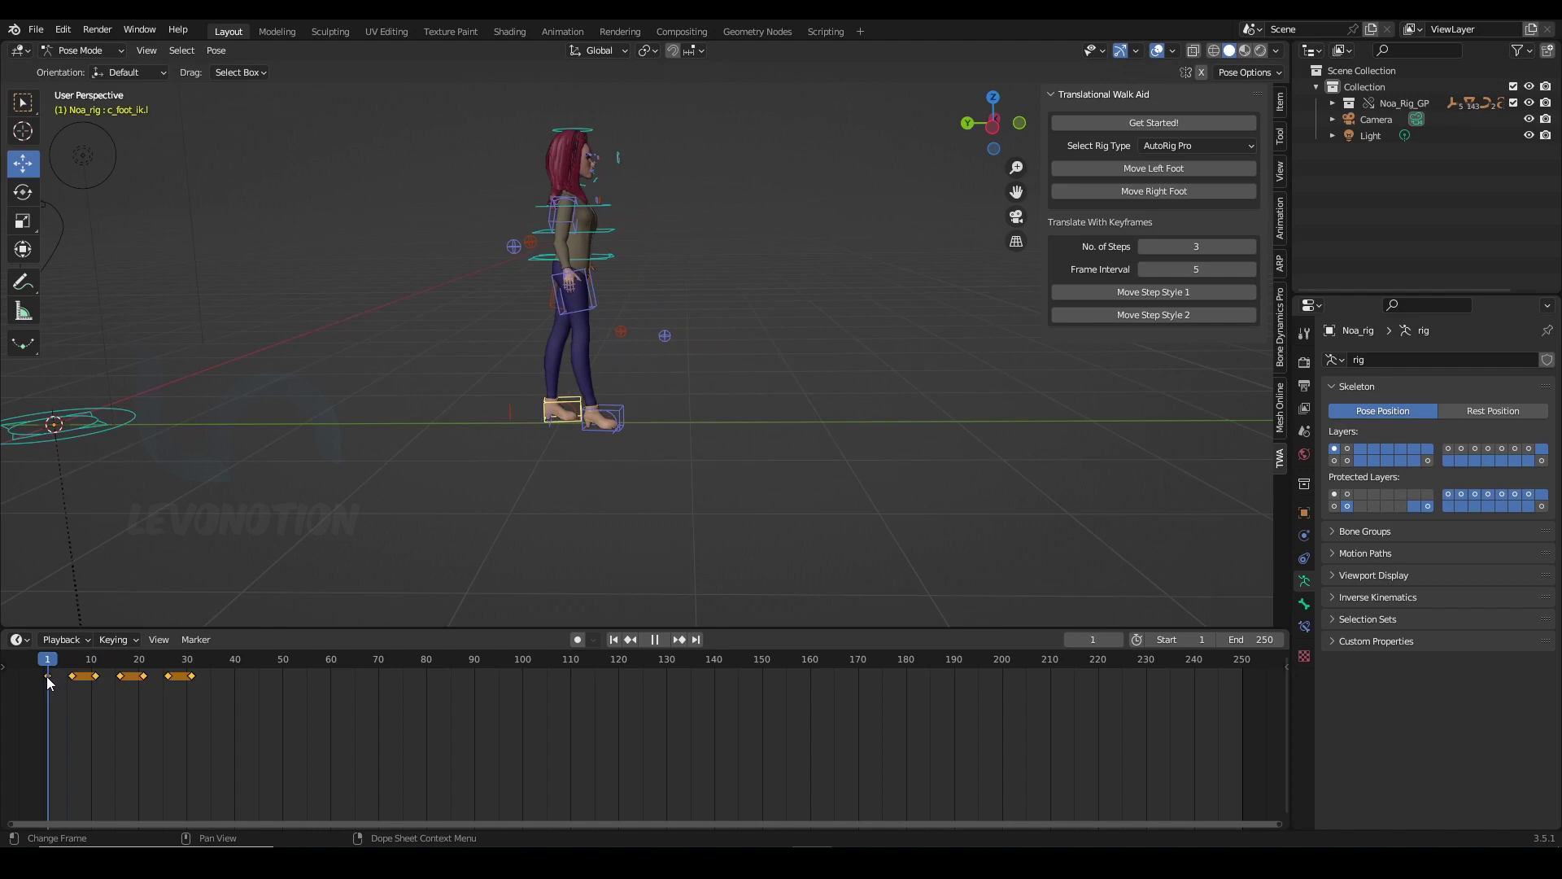
pyautogui.moveTo(47, 677); pyautogui.dragTo(198, 682)
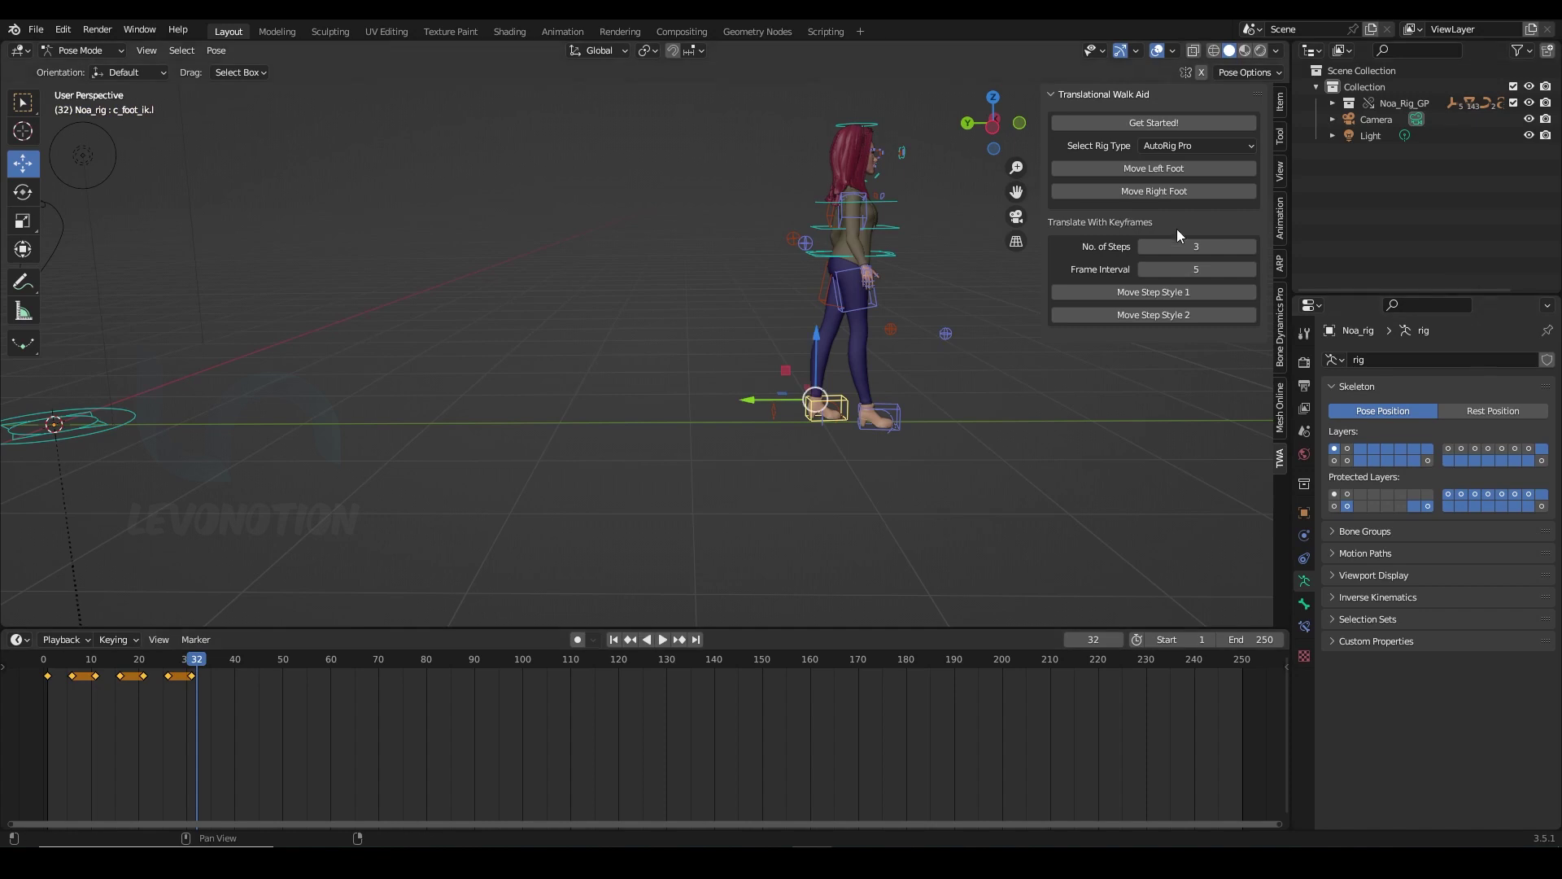
pyautogui.click(51, 665)
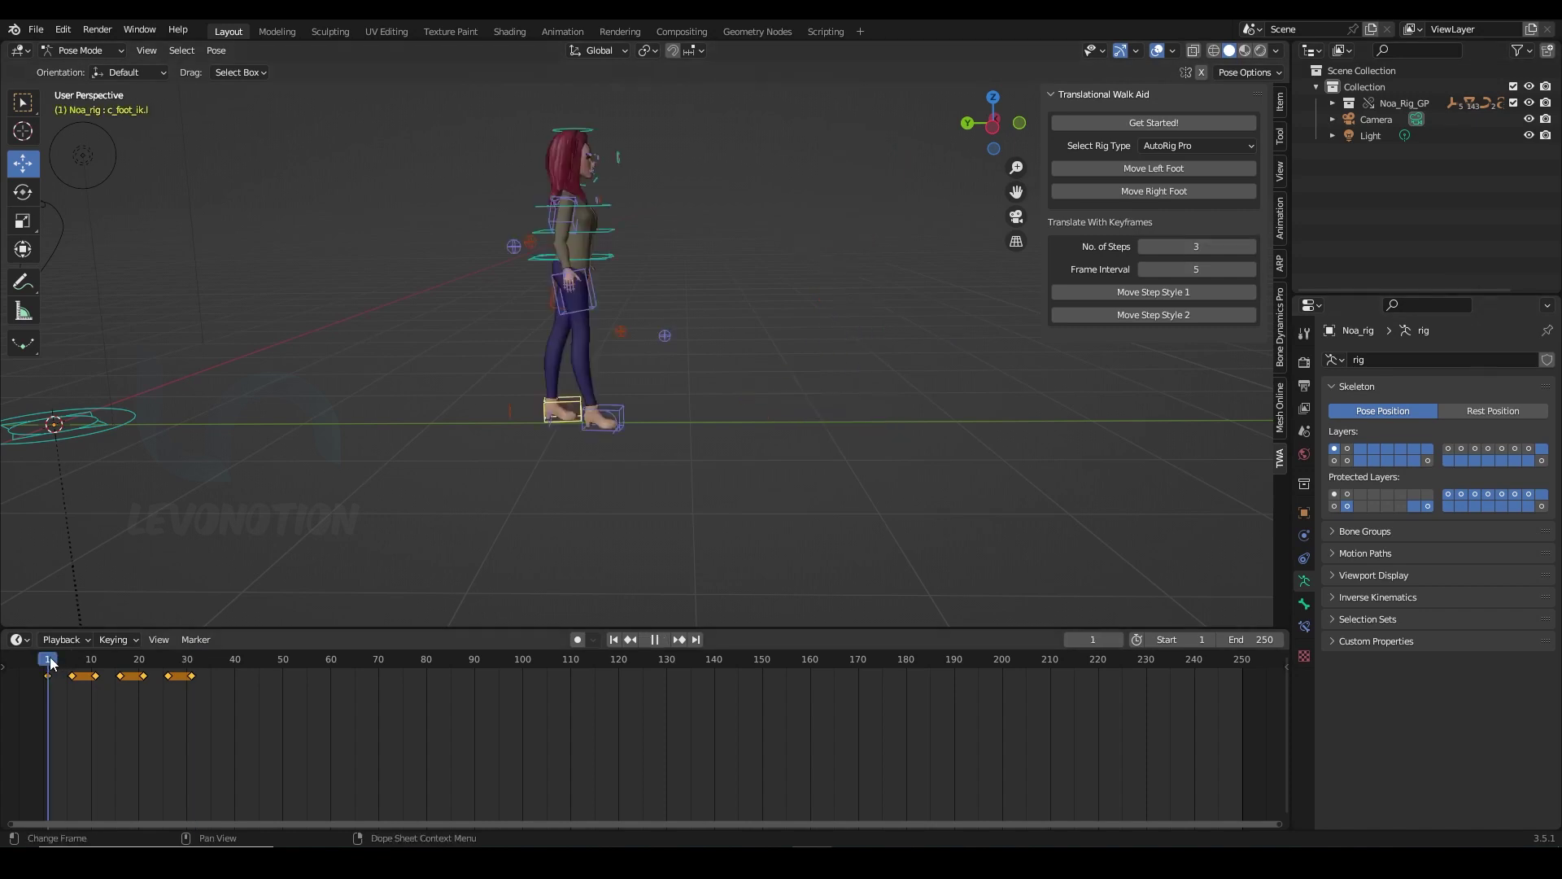
pyautogui.press('Right')
pyautogui.press('Right')
pyautogui.press('Right')
pyautogui.press('Right')
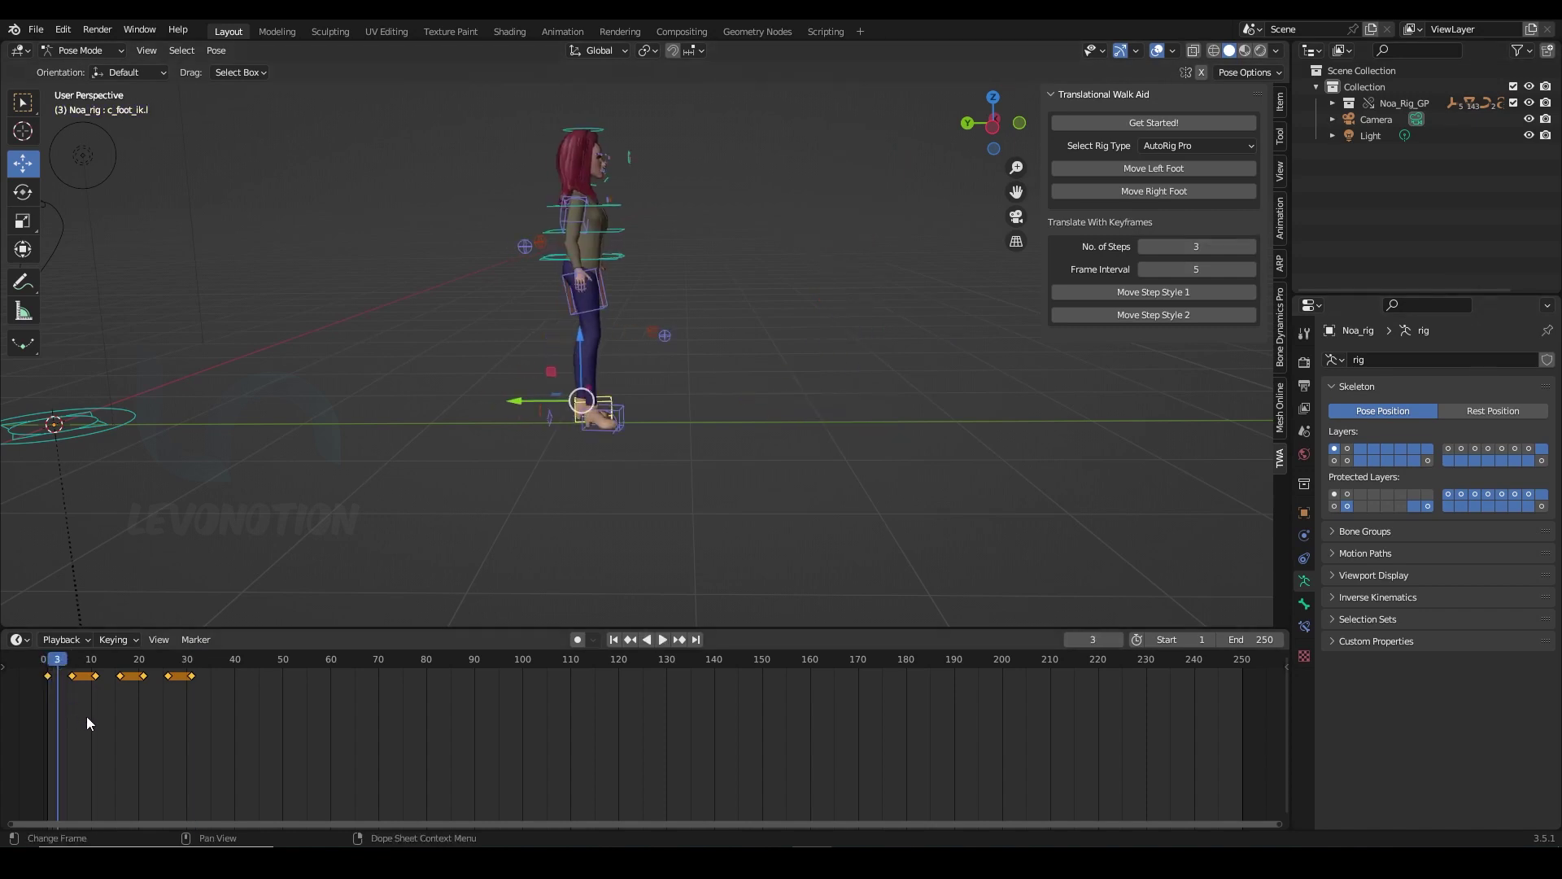
pyautogui.press('Right')
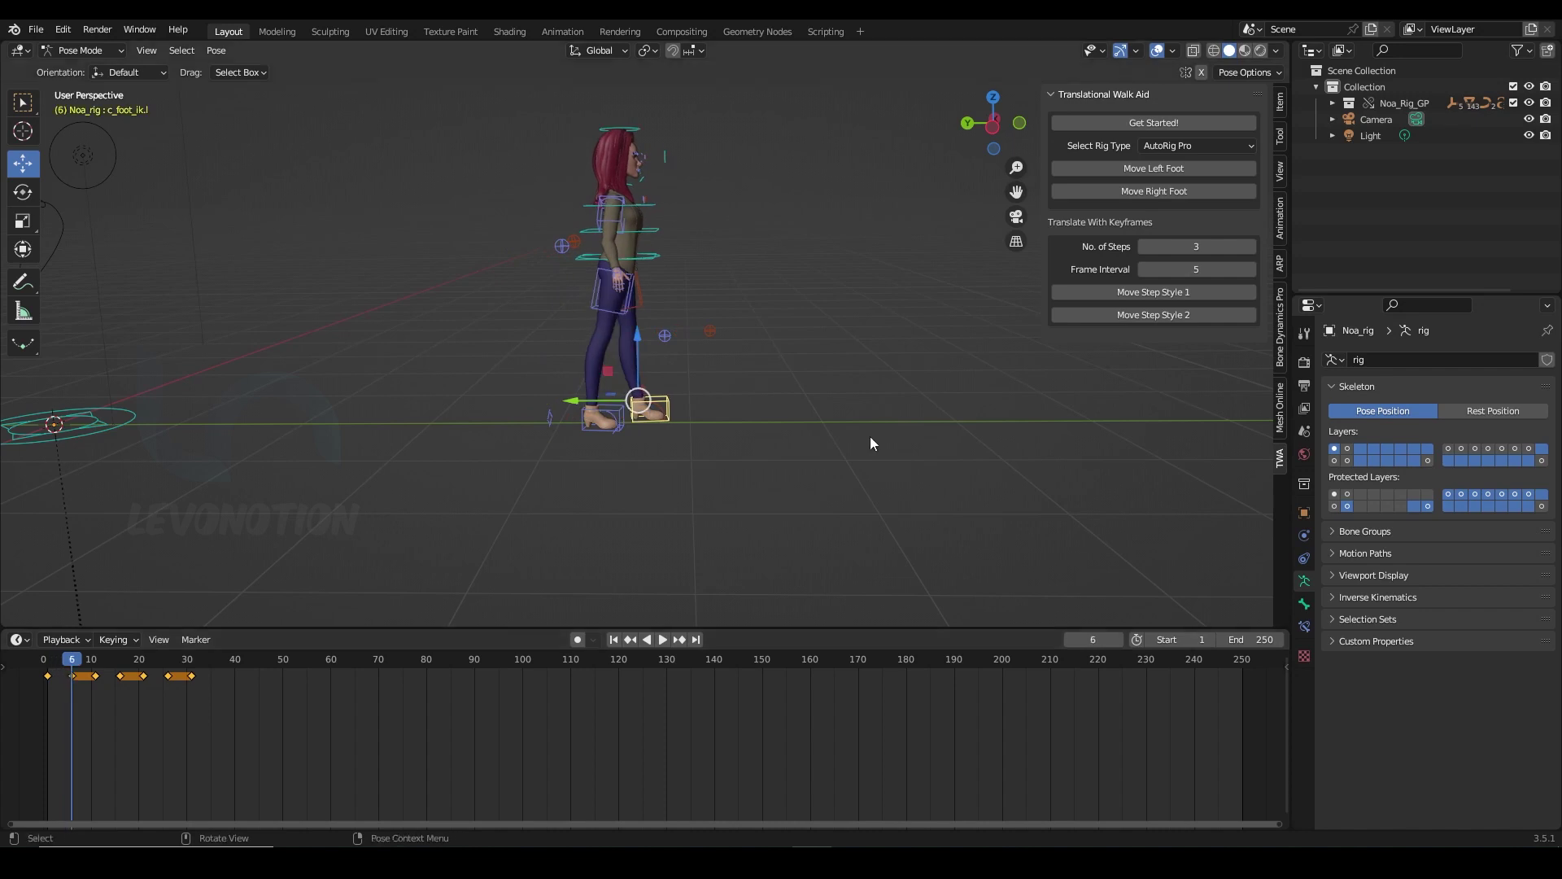
# At frame 31, set Frame Interval to 12 and move the right foot control forward into a stride
pyautogui.click(192, 662)
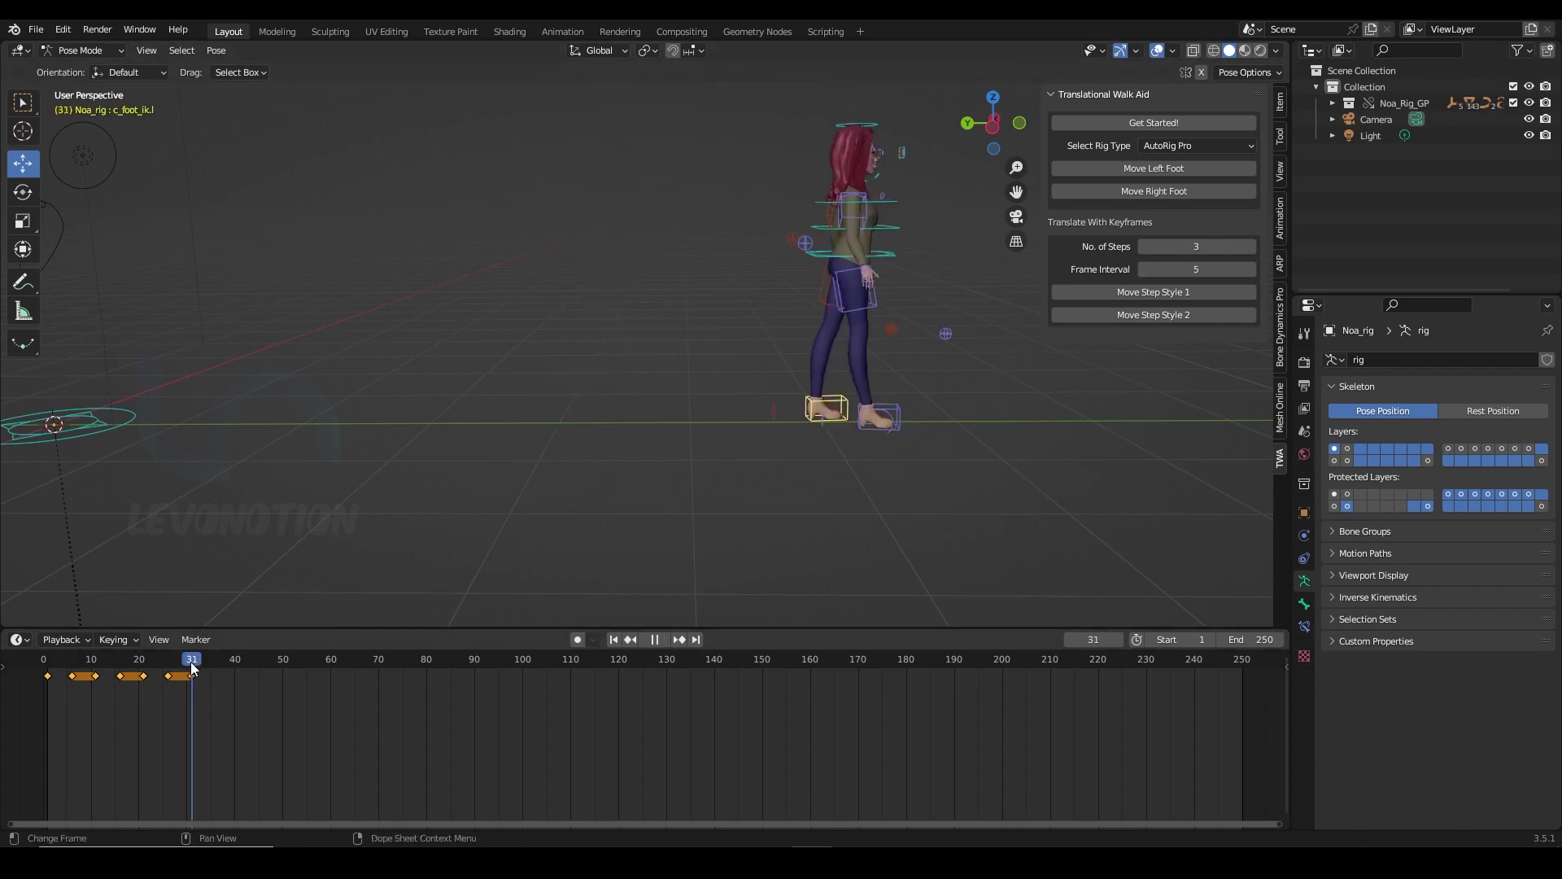
pyautogui.click(1194, 270)
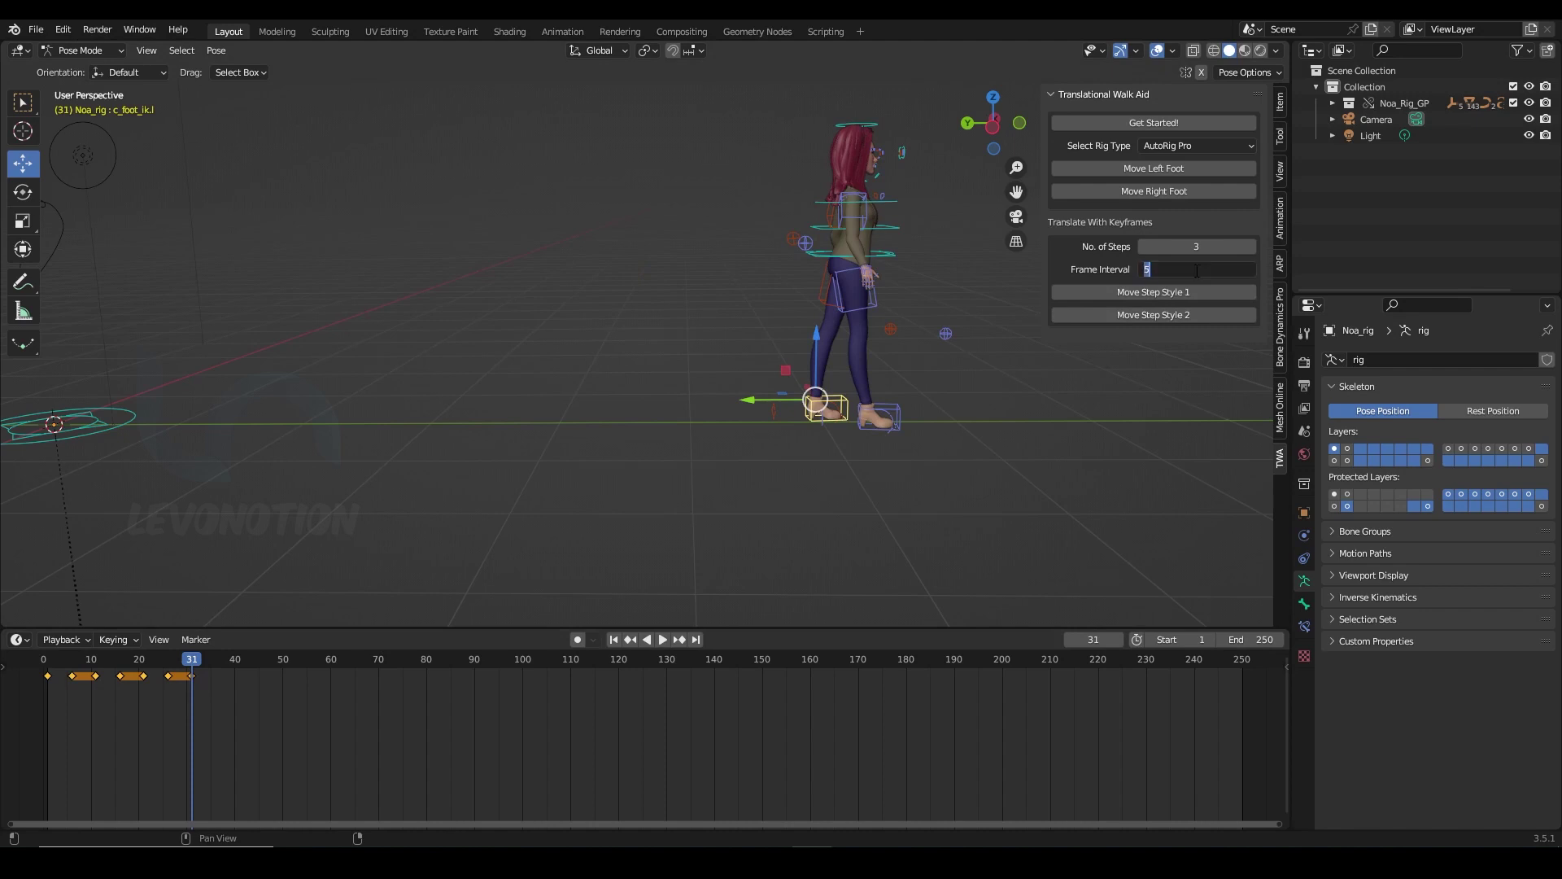
pyautogui.press('Return')
pyautogui.click(896, 416)
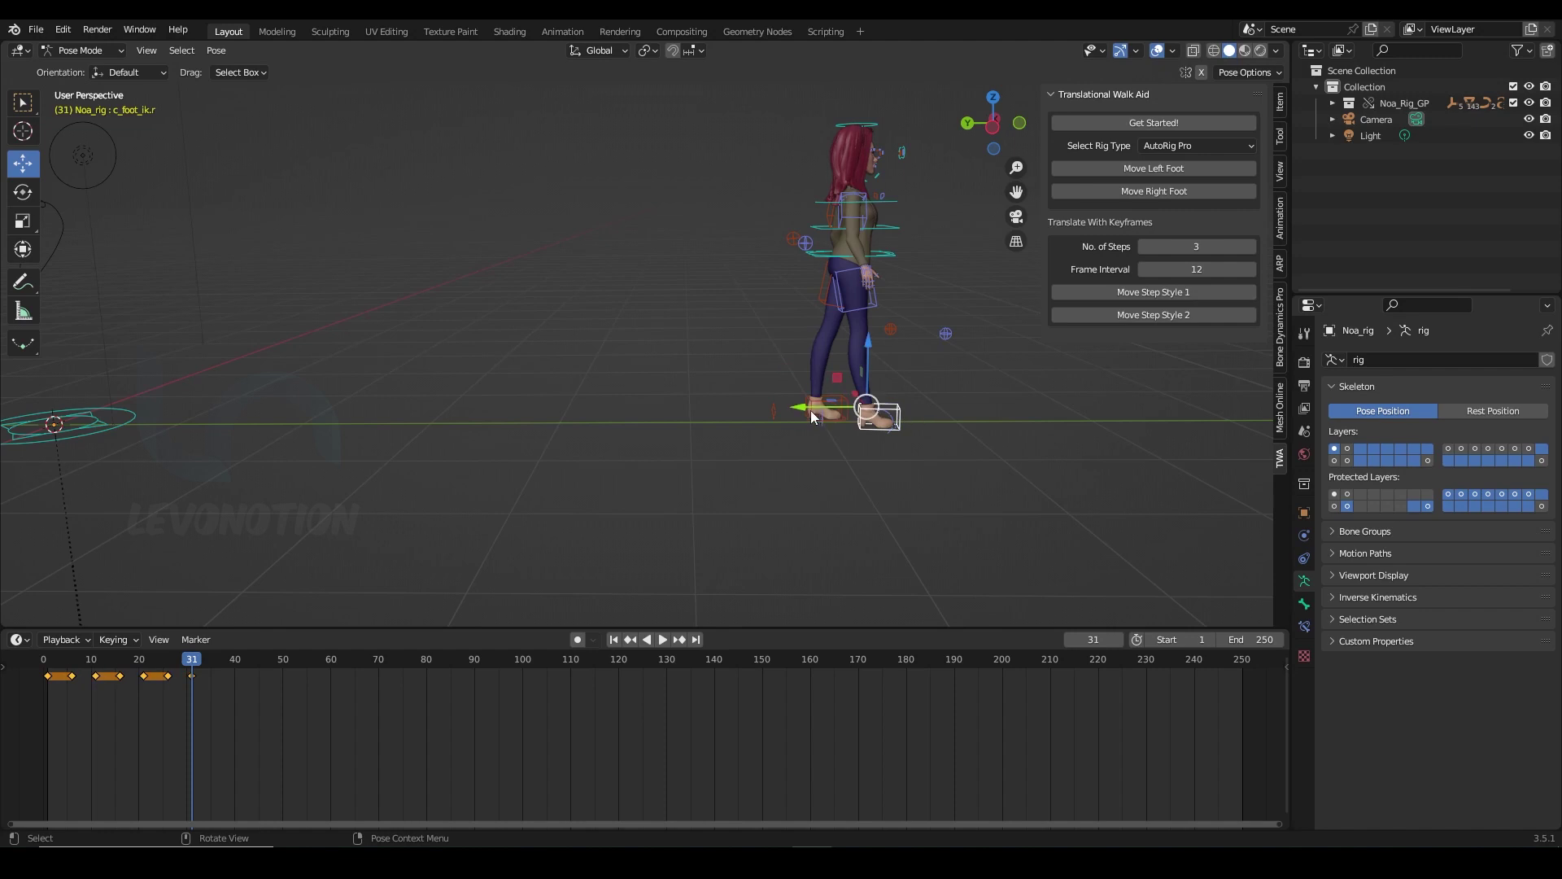
pyautogui.moveTo(802, 411); pyautogui.dragTo(844, 405)
# Set No. of Steps to 4 and generate the keyframes with Move Step Style 1
pyautogui.click(1203, 245)
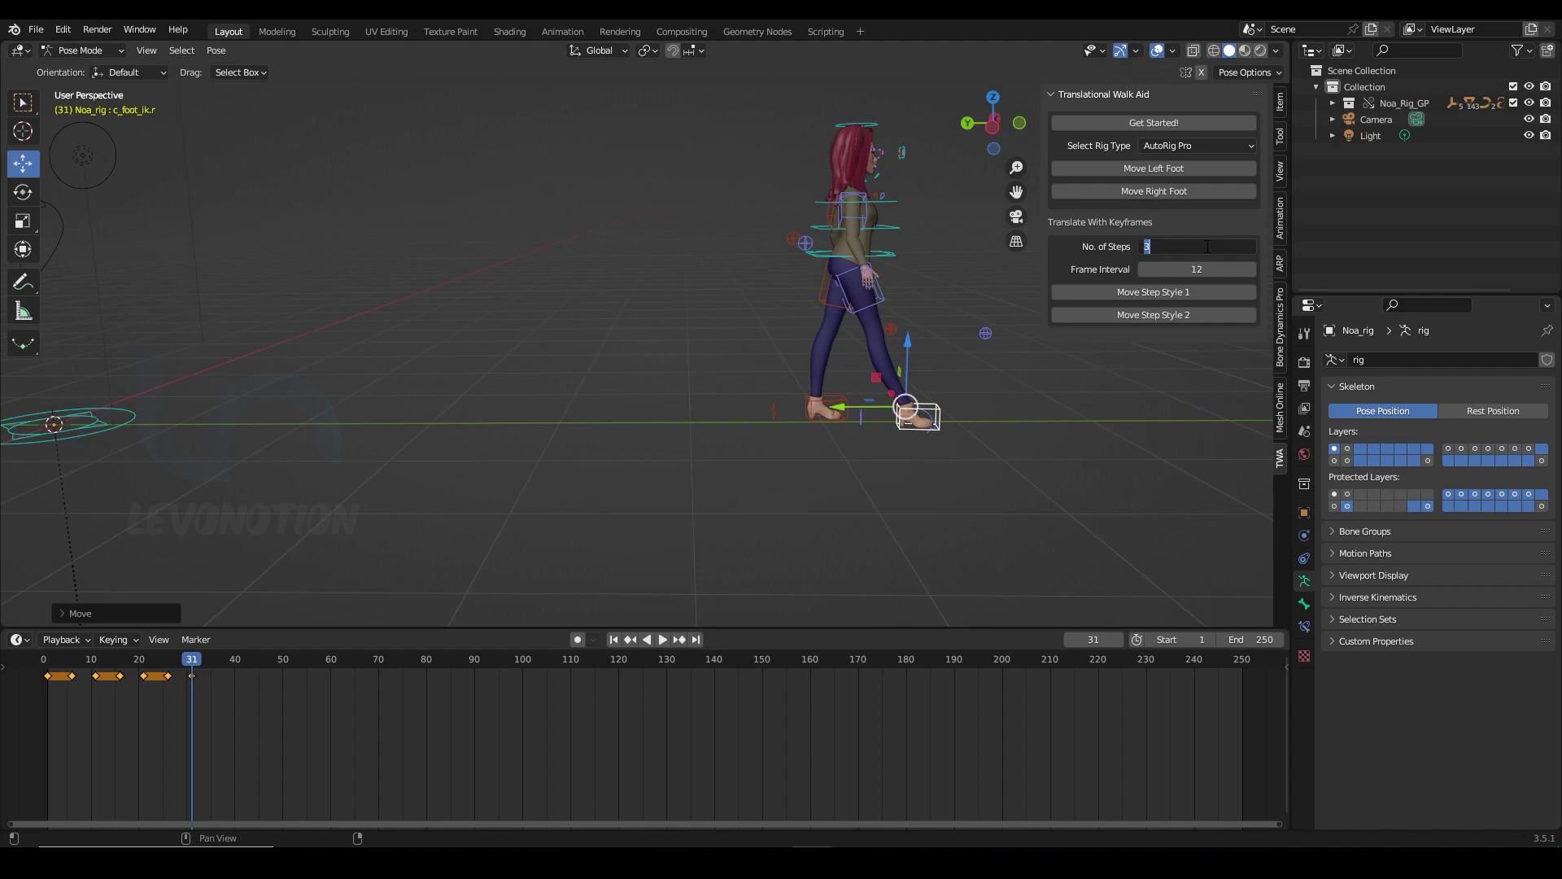
pyautogui.press('Return')
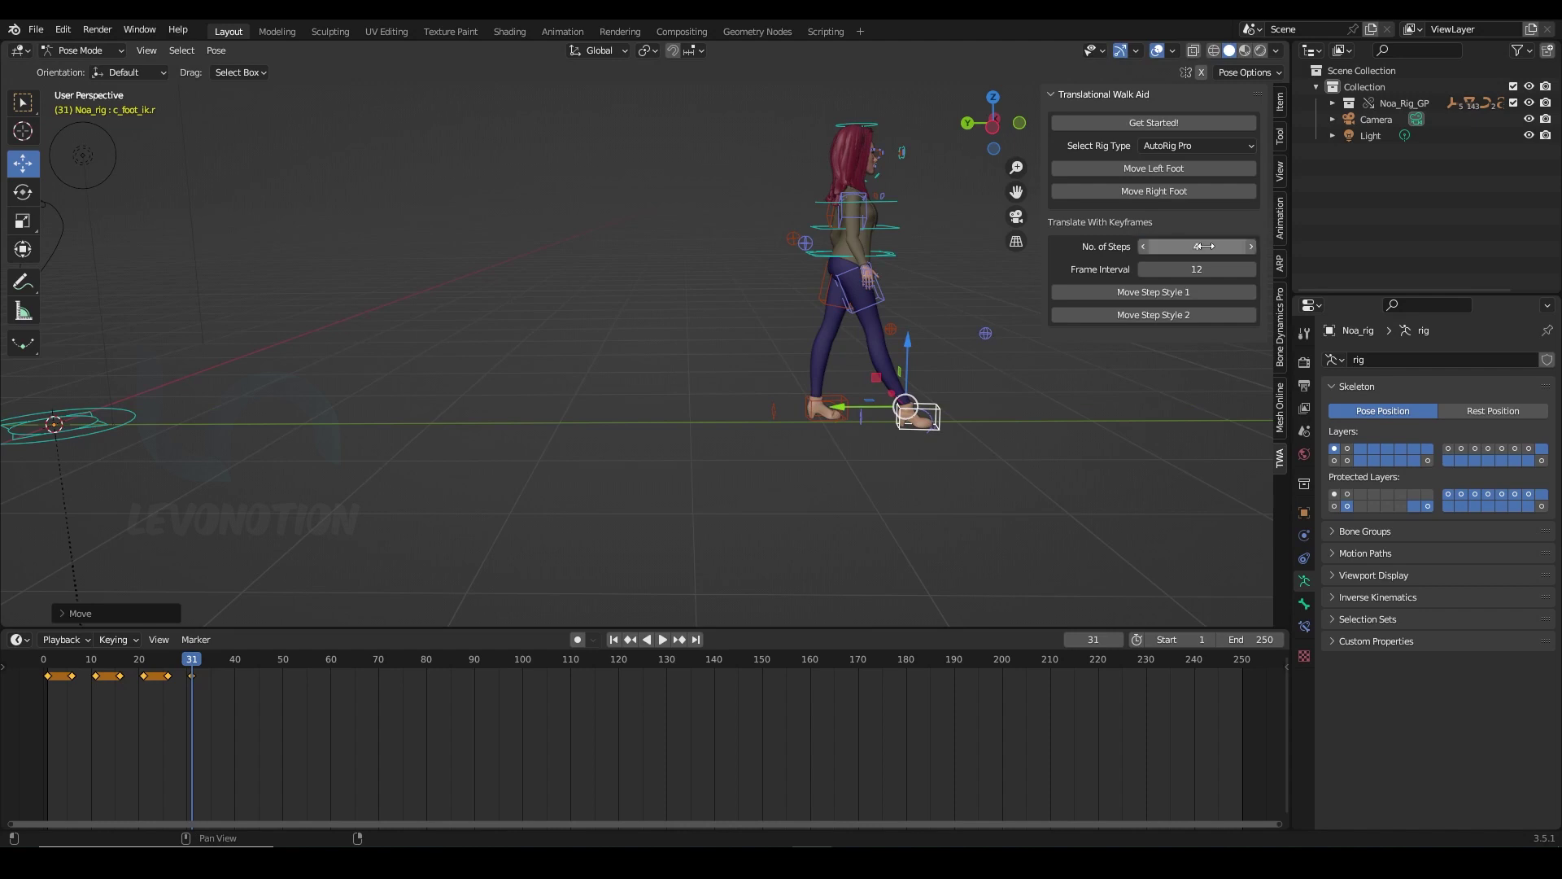
pyautogui.click(1174, 292)
pyautogui.scroll(-5, 829, 427)
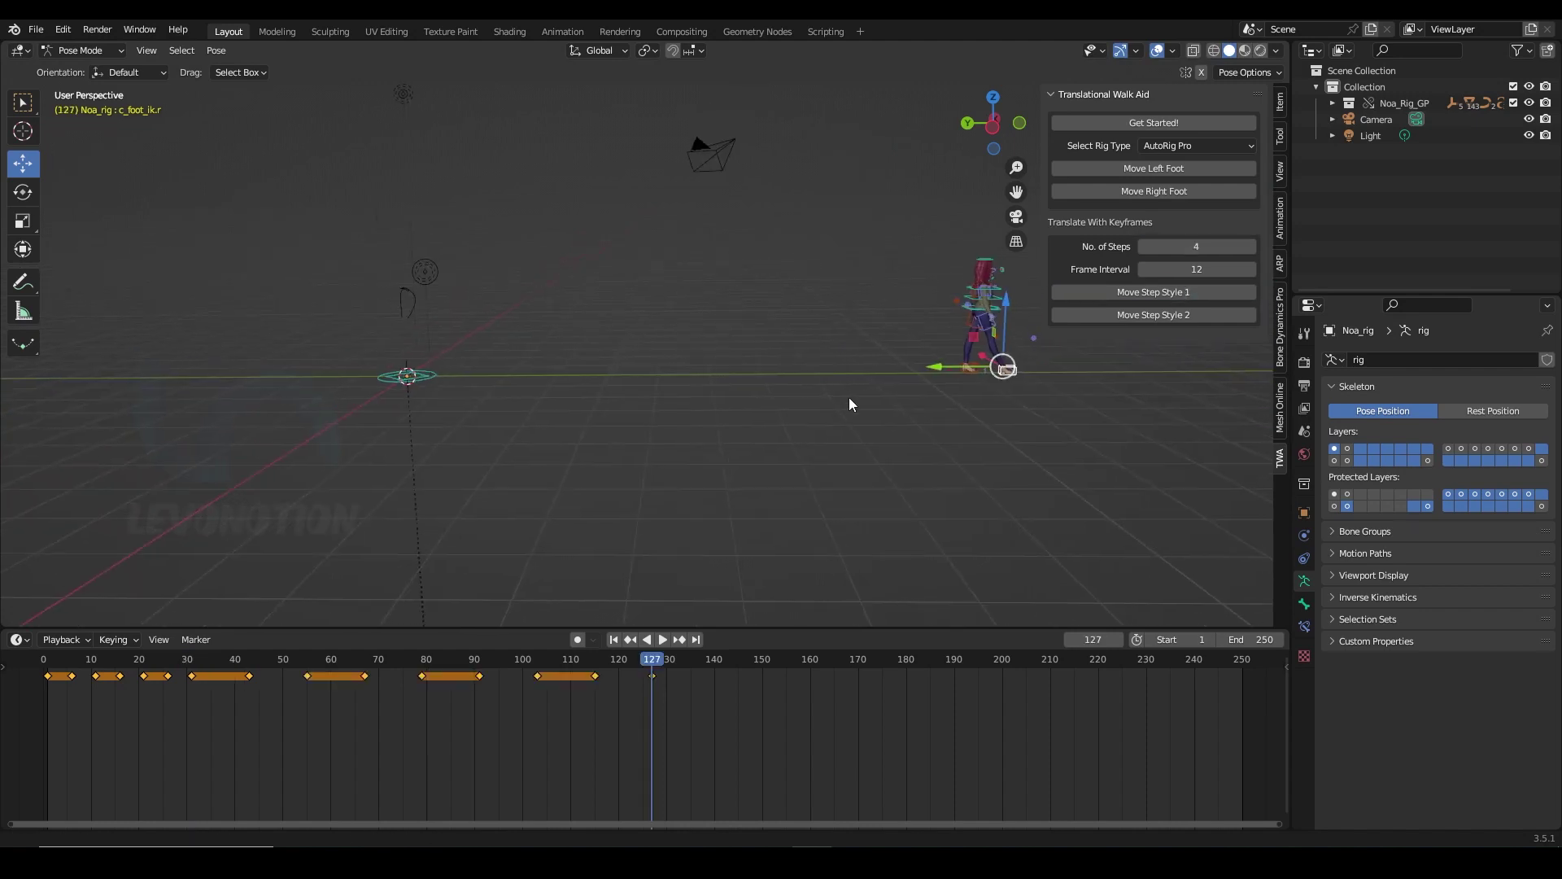
pyautogui.hotkey('shift', 'ctrl', 'space')
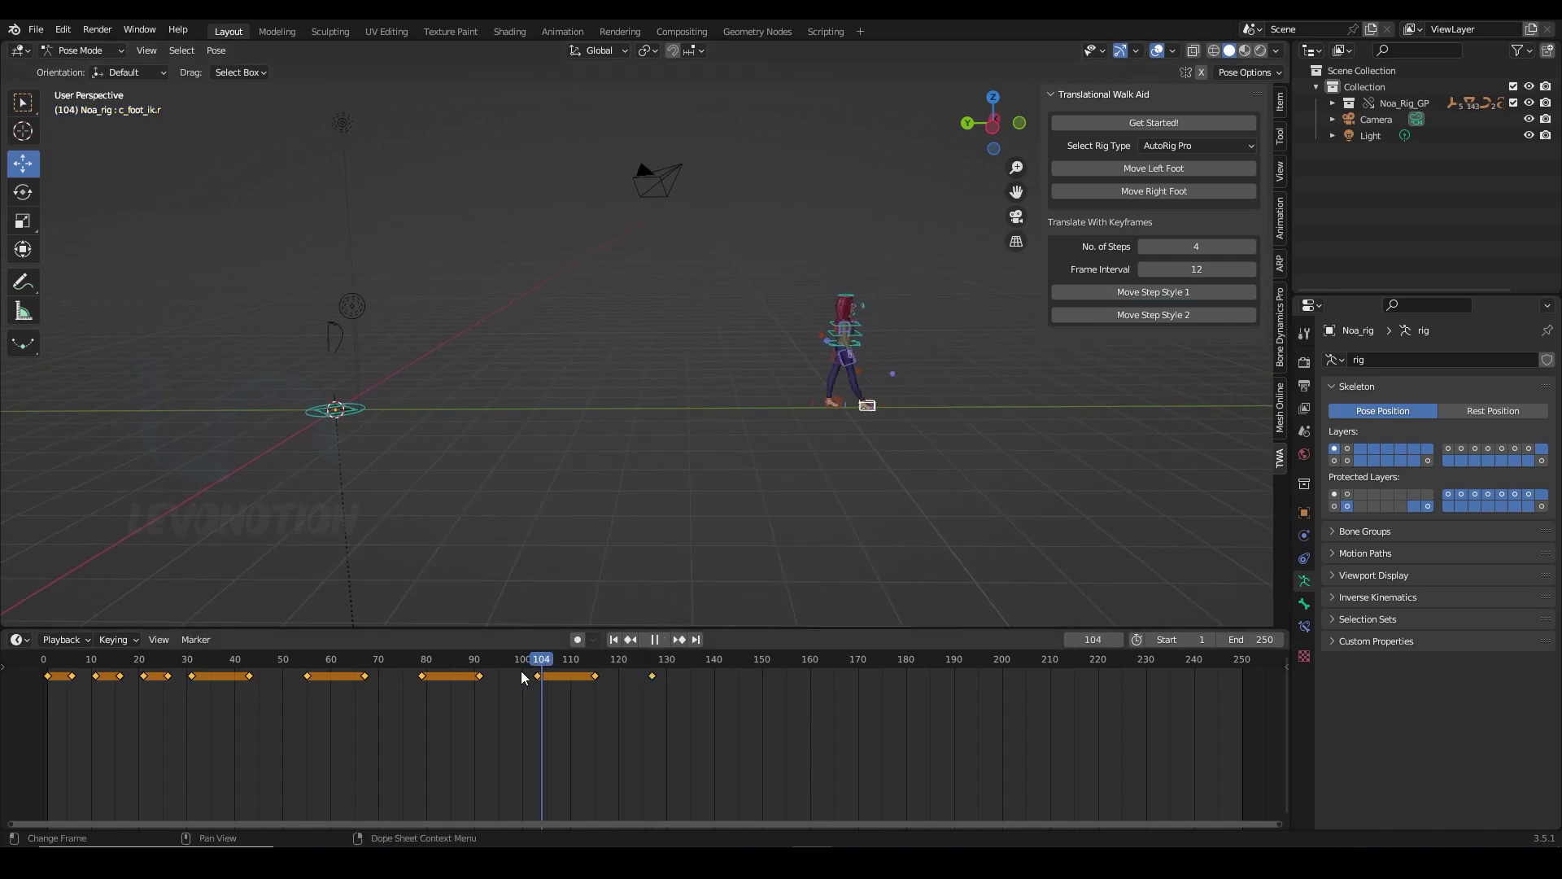
pyautogui.moveTo(517, 671); pyautogui.dragTo(249, 670)
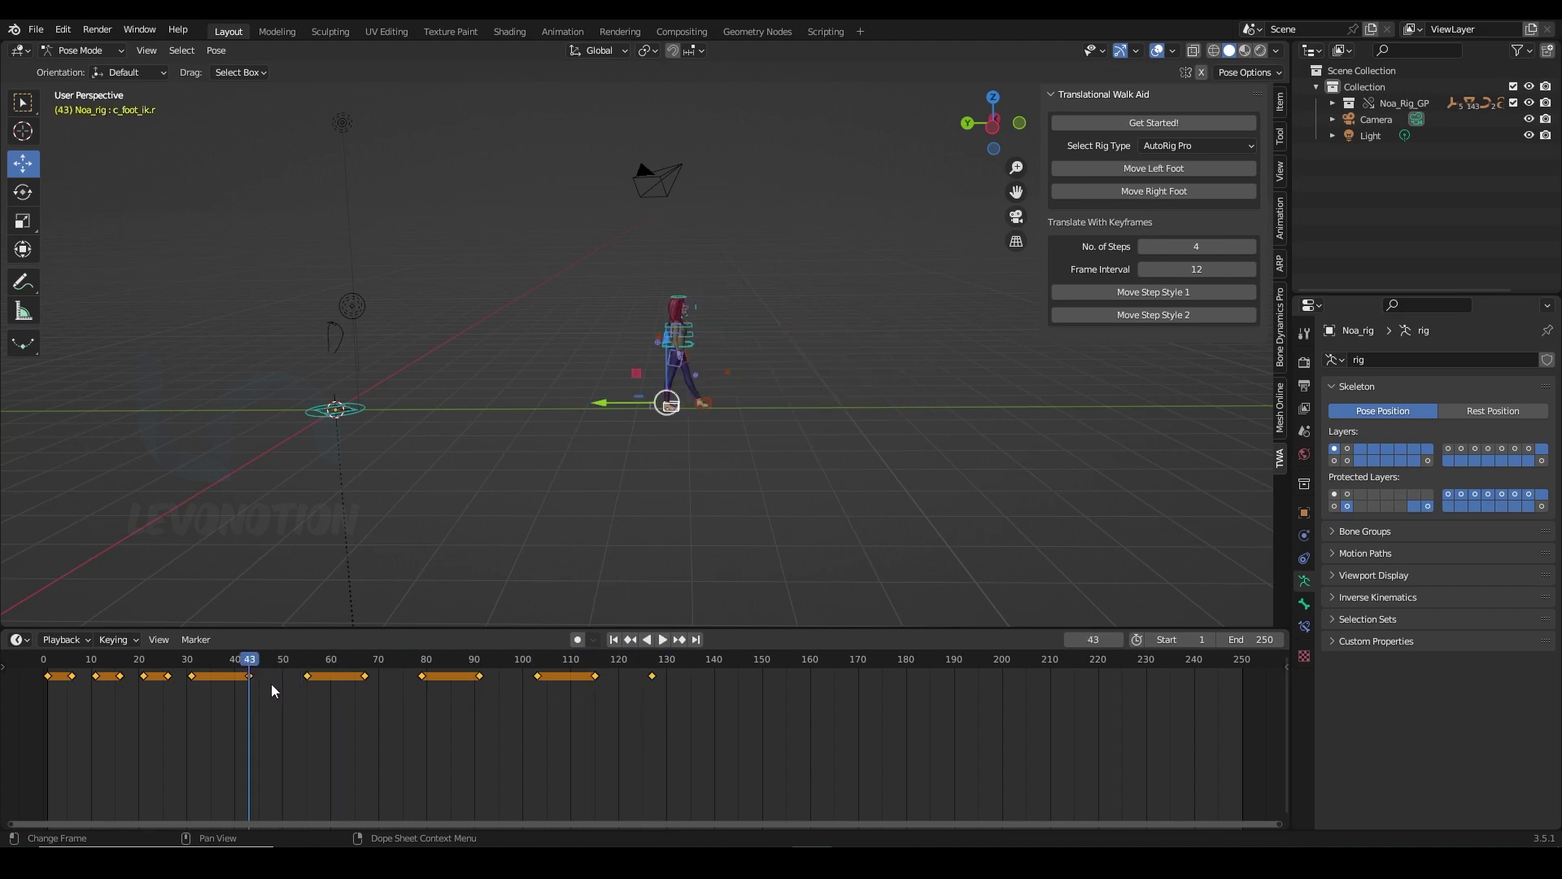
pyautogui.press('Right')
pyautogui.press('Right')
pyautogui.press('Right')
pyautogui.press('Right')
pyautogui.press('Right')
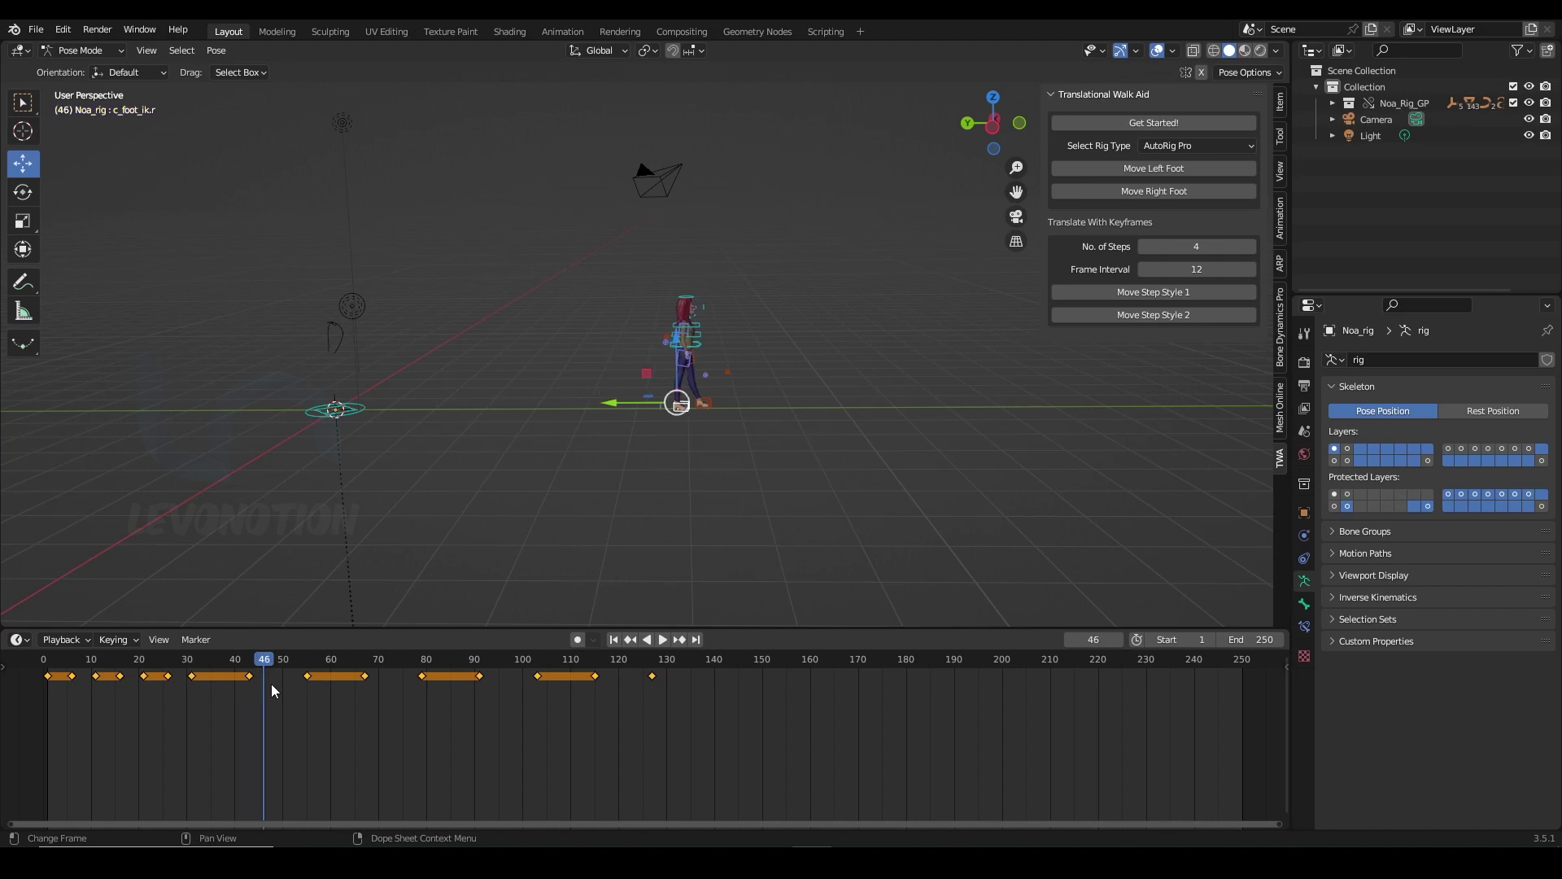
pyautogui.press('Right')
pyautogui.press('Right')
pyautogui.press('Right')
pyautogui.press('Right')
pyautogui.press('Right')
pyautogui.press('Right')
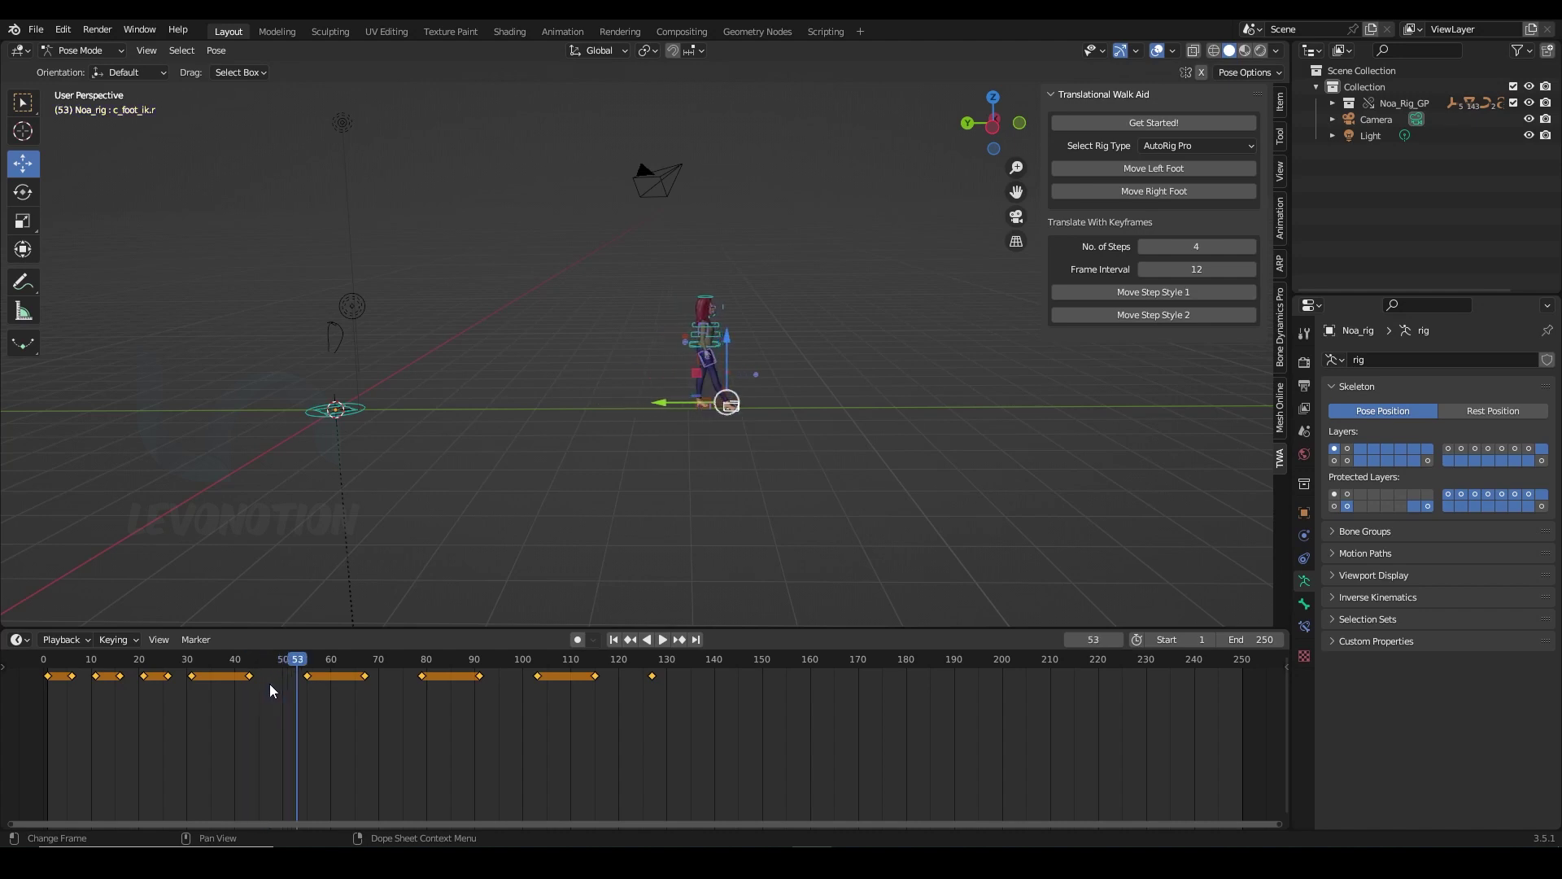
pyautogui.press('Right')
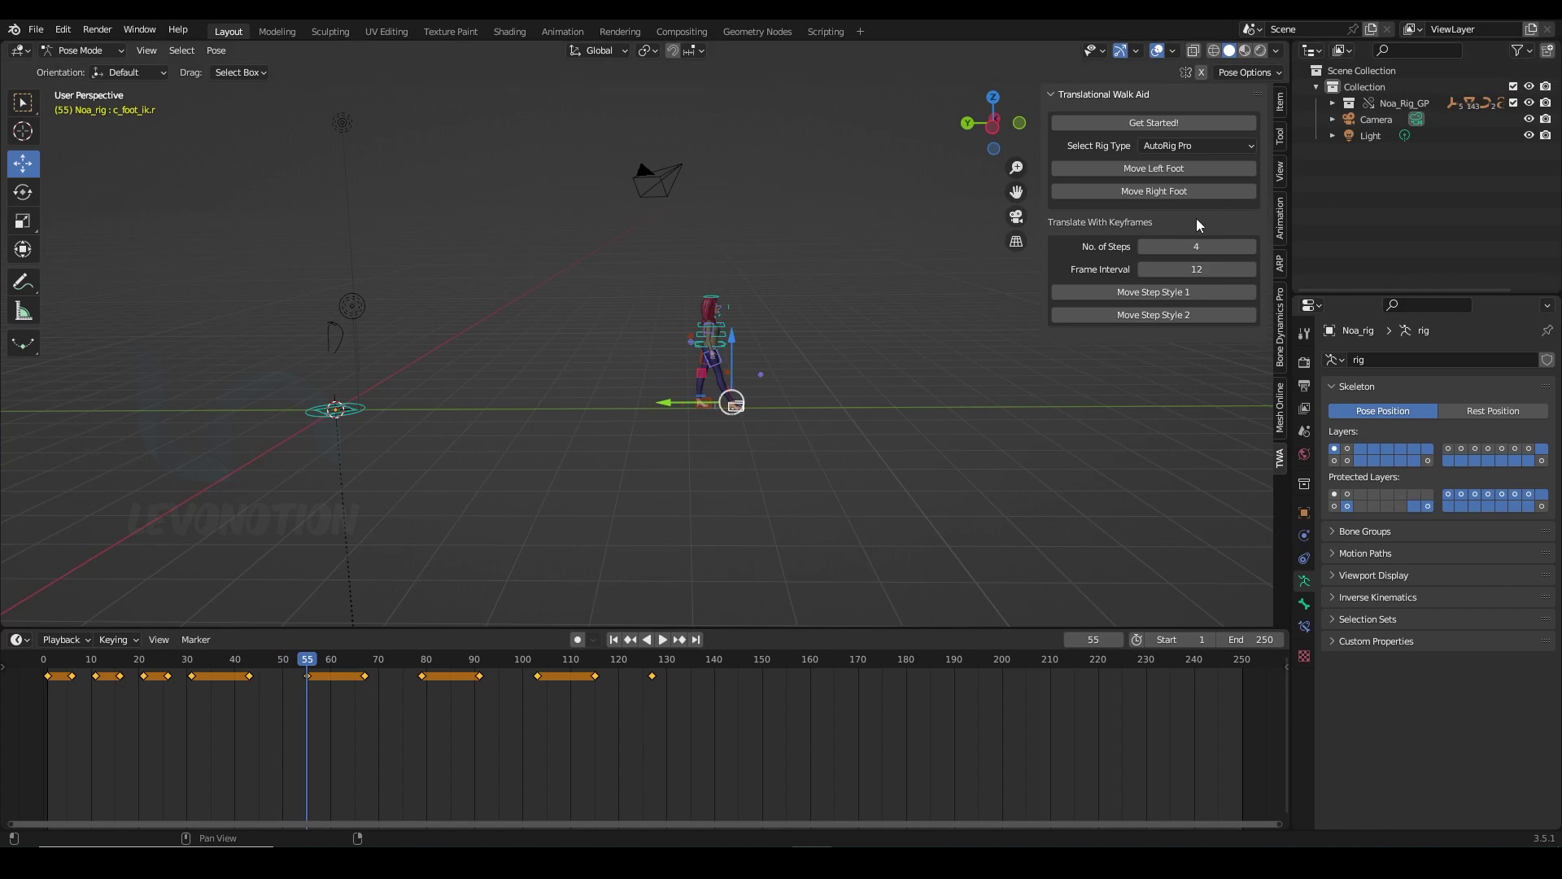
pyautogui.scroll(1, 738, 405)
pyautogui.scroll(5, 738, 405)
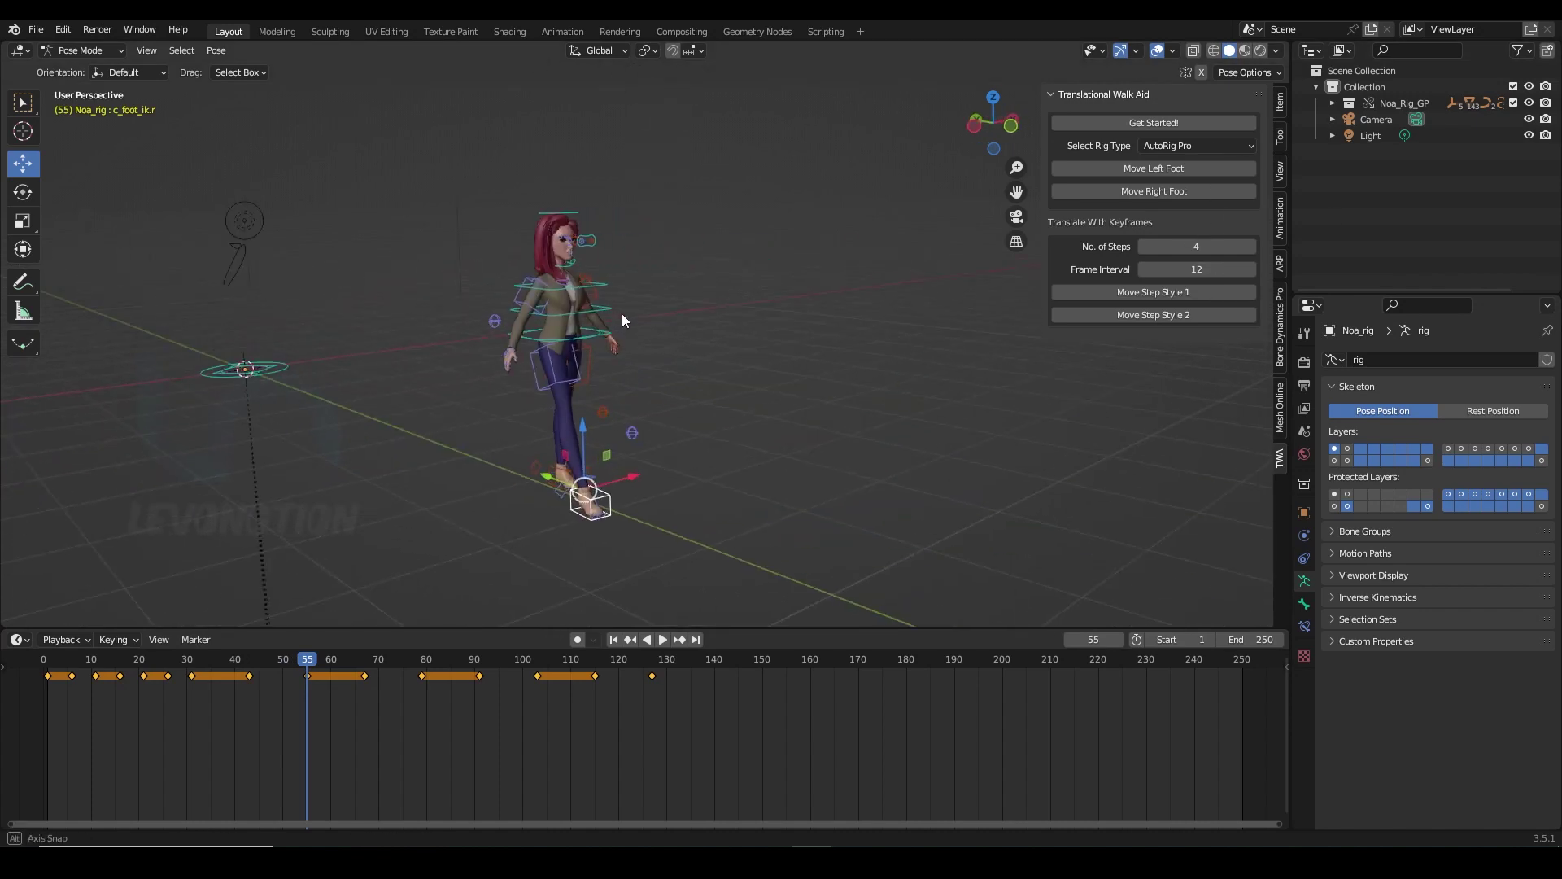
pyautogui.keyDown('shift'); pyautogui.moveTo(673, 355); pyautogui.dragTo(733, 337, button='middle'); pyautogui.keyUp('shift')
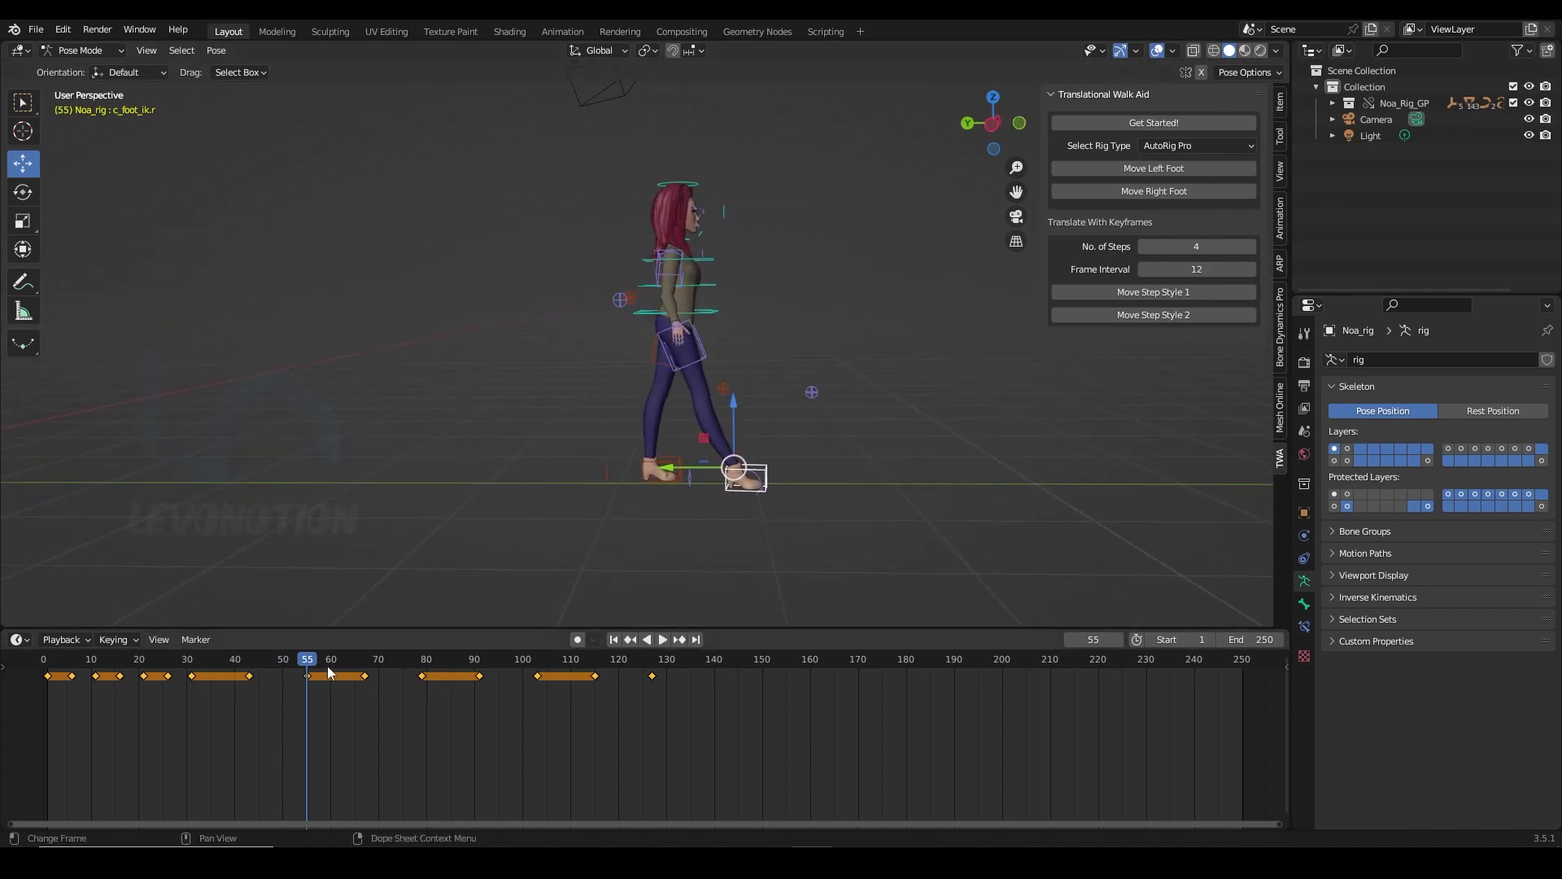
pyautogui.press('space')
pyautogui.moveTo(326, 657); pyautogui.dragTo(654, 664)
# Add four more walk-back steps with Move Step Style 2, extending keys to about frame 225
pyautogui.press('space')
pyautogui.scroll(-5, 822, 423)
pyautogui.keyDown('shift'); pyautogui.moveTo(770, 409); pyautogui.dragTo(665, 438, button='middle'); pyautogui.keyUp('shift')
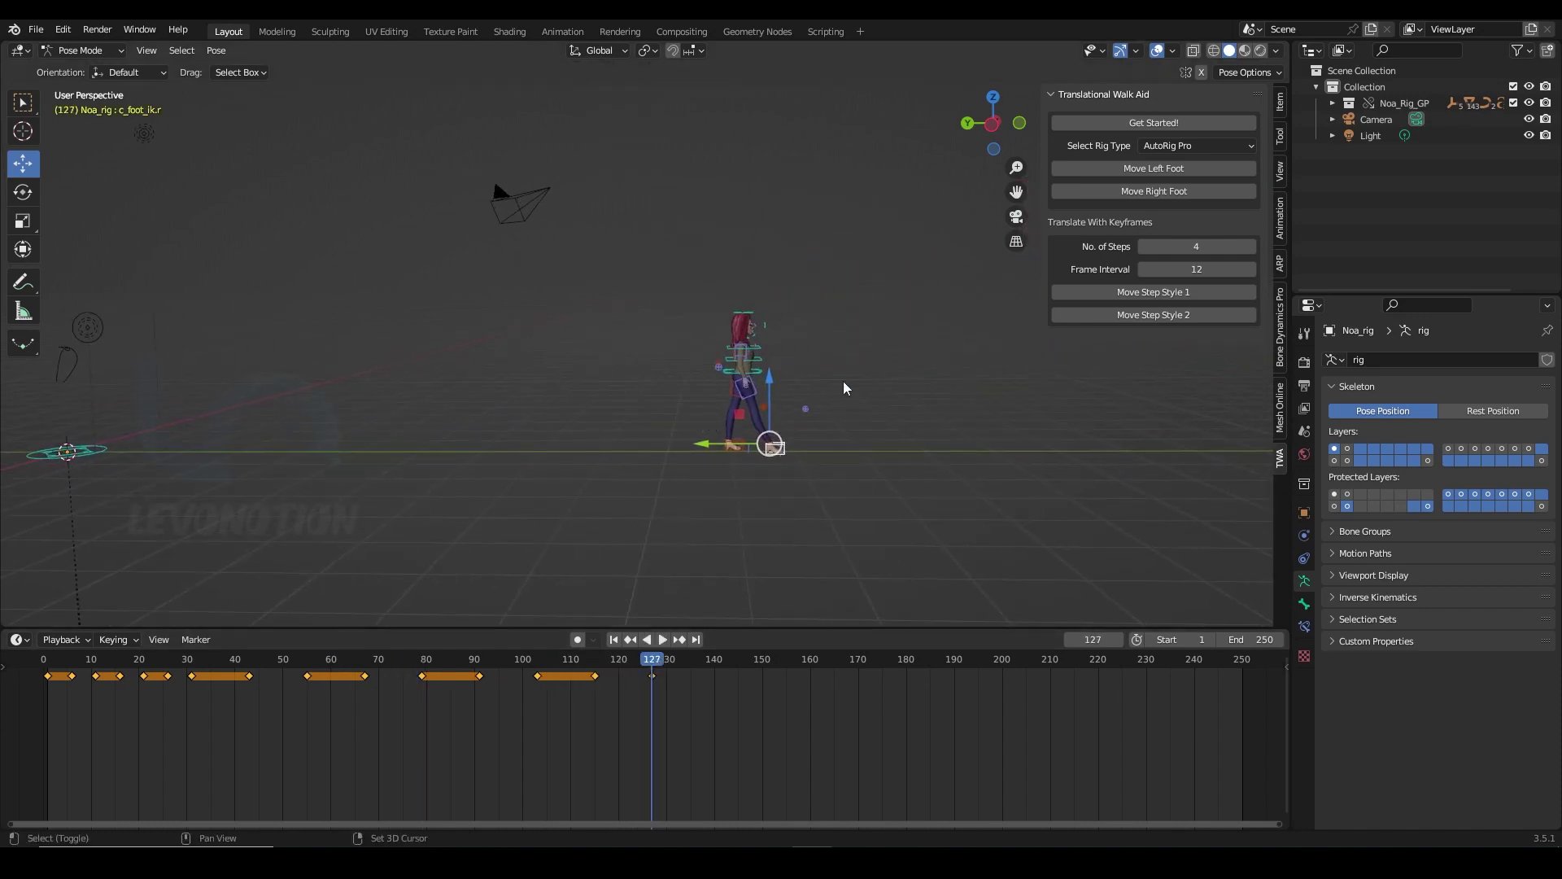
pyautogui.click(1169, 316)
# Play the full forward-and-back walk from the start, then return to frame 116
pyautogui.moveTo(1092, 651); pyautogui.dragTo(50, 665)
pyautogui.press('space')
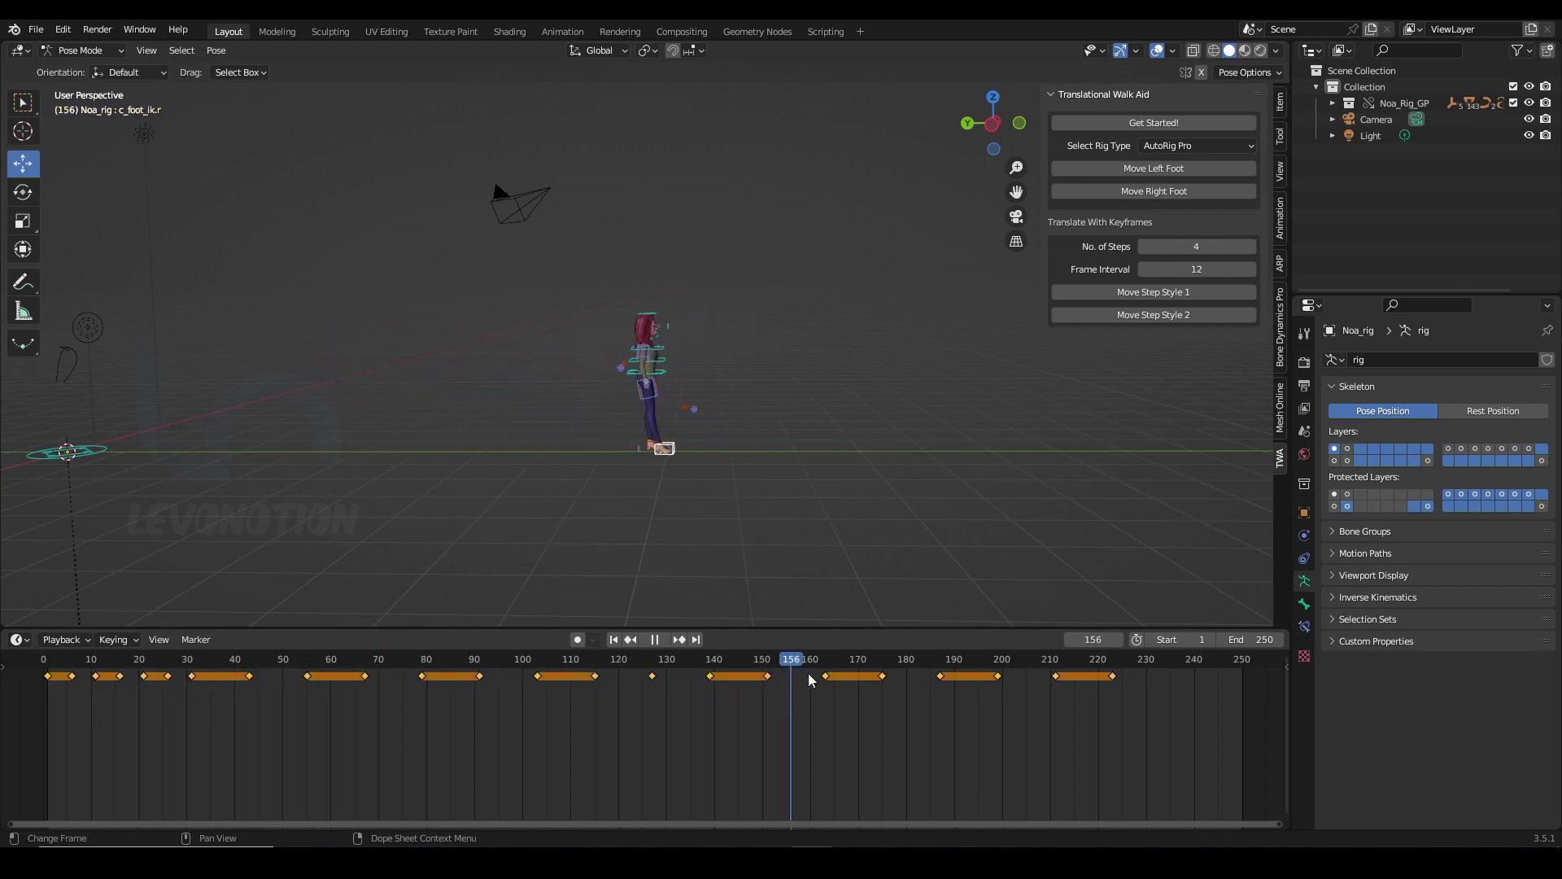
pyautogui.press('space')
pyautogui.moveTo(1111, 682); pyautogui.dragTo(599, 682)
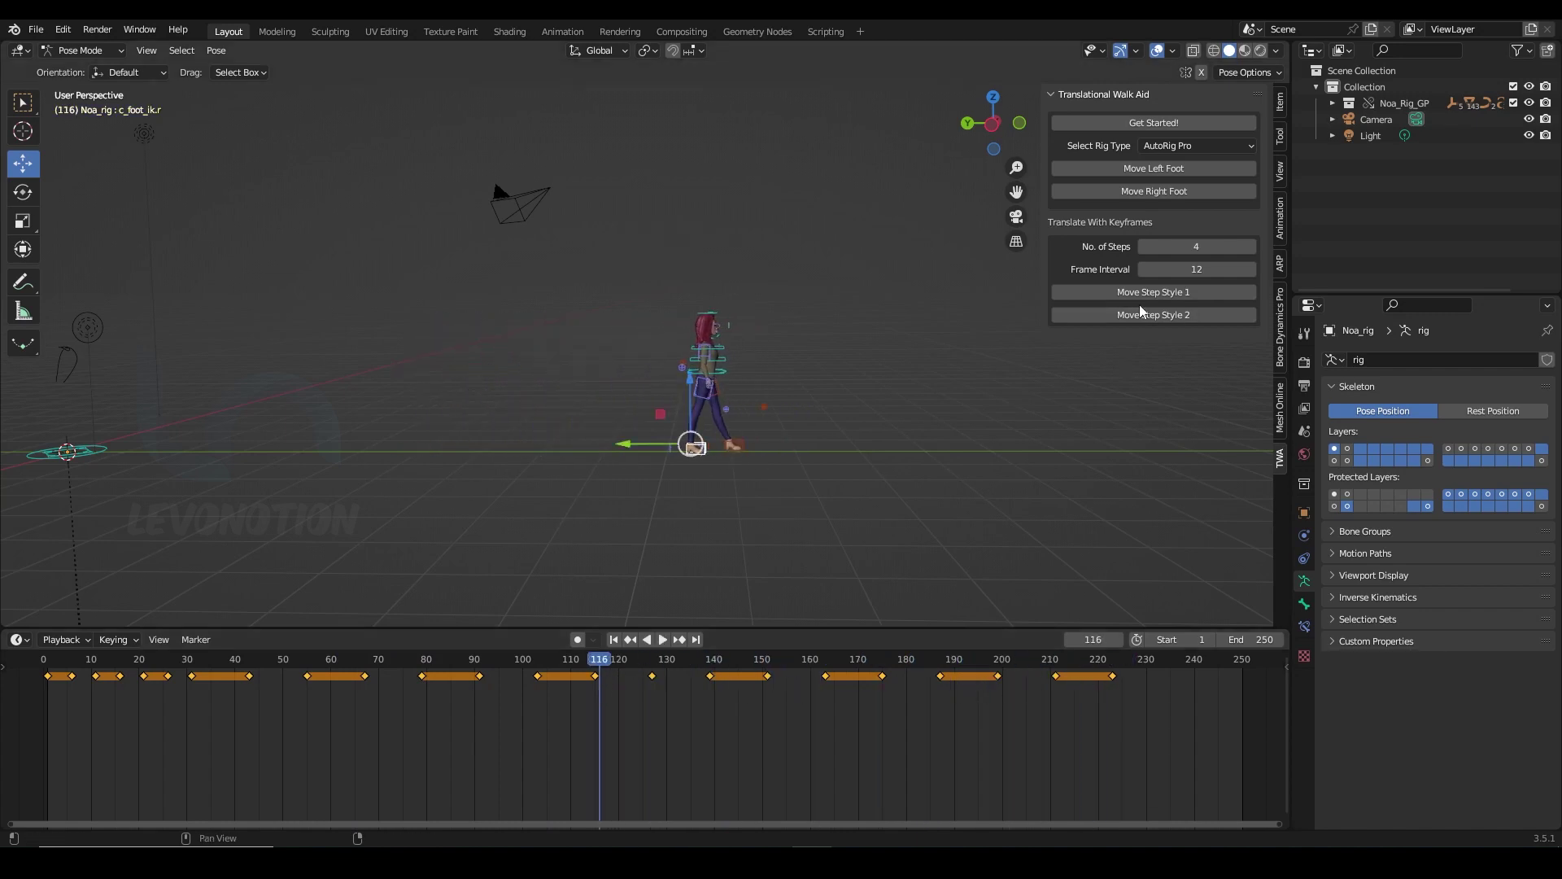
# Inspect the character from several angles, ending side-on, and deselect all keyframes
pyautogui.moveTo(730, 429); pyautogui.dragTo(669, 393, button='middle')
pyautogui.moveTo(623, 341)
pyautogui.mouseDown(button='middle')
pyautogui.moveTo(609, 428)
pyautogui.moveTo(604, 351)
pyautogui.mouseUp(button='middle')
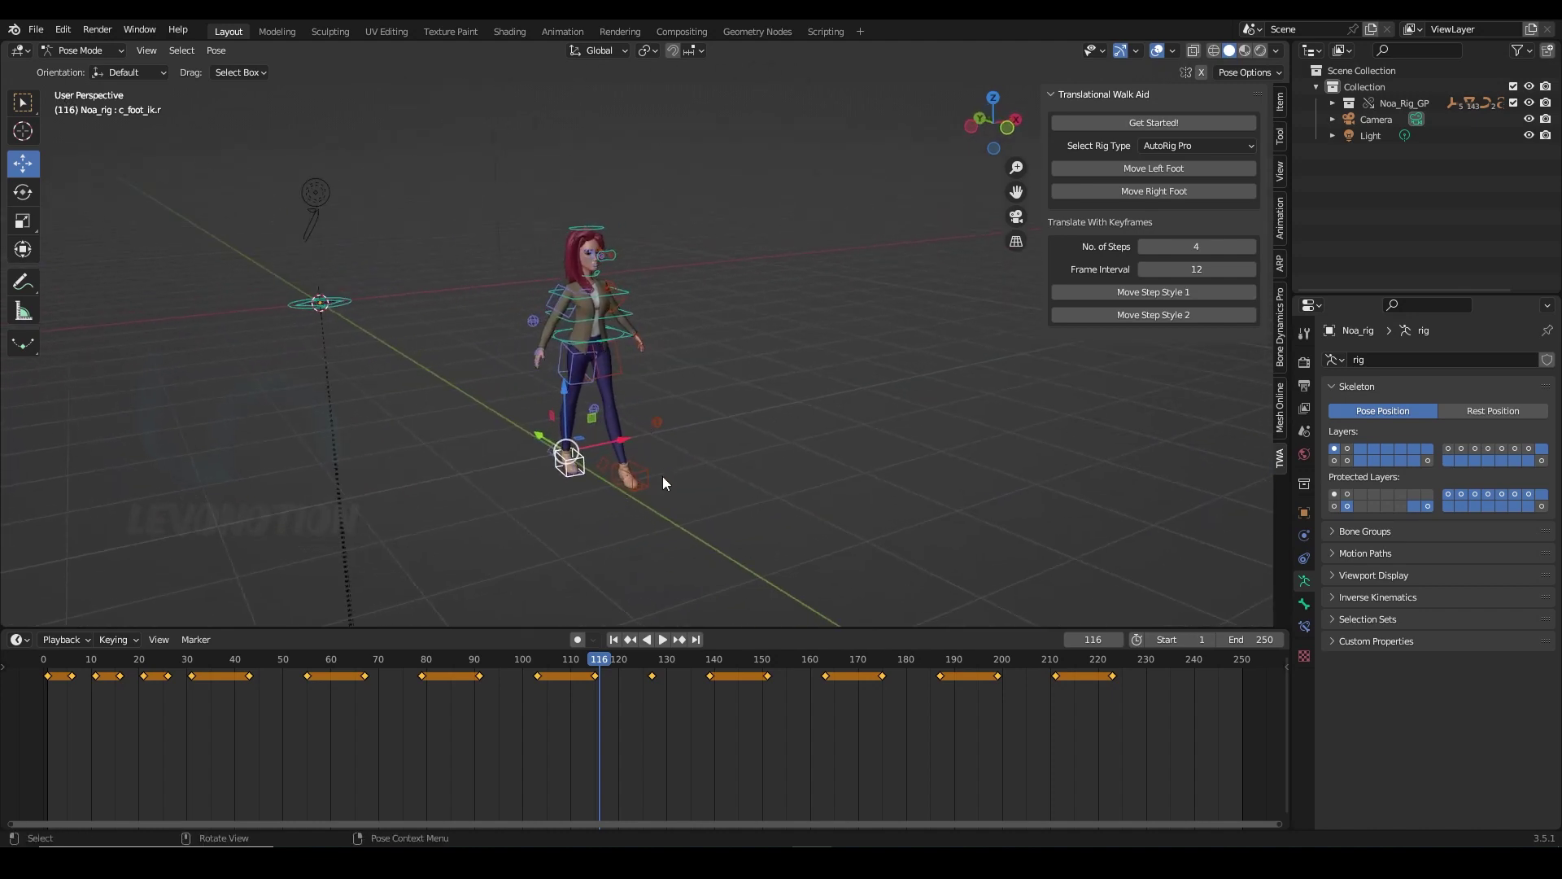
pyautogui.moveTo(652, 464); pyautogui.dragTo(1157, 335, button='middle')
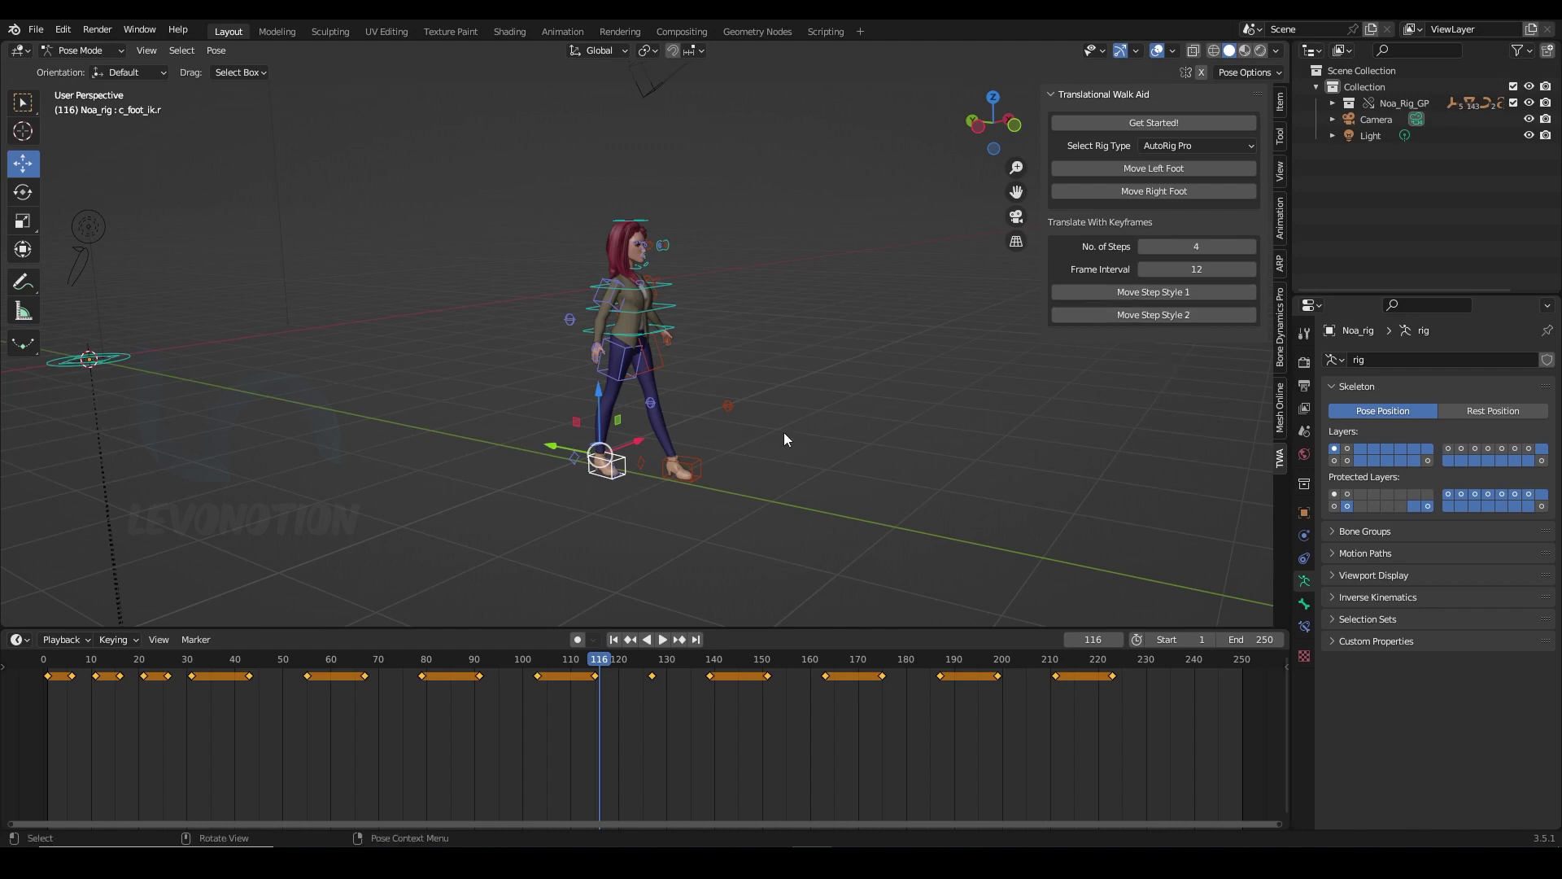
pyautogui.moveTo(707, 473); pyautogui.dragTo(726, 446, button='middle')
pyautogui.click(731, 675)
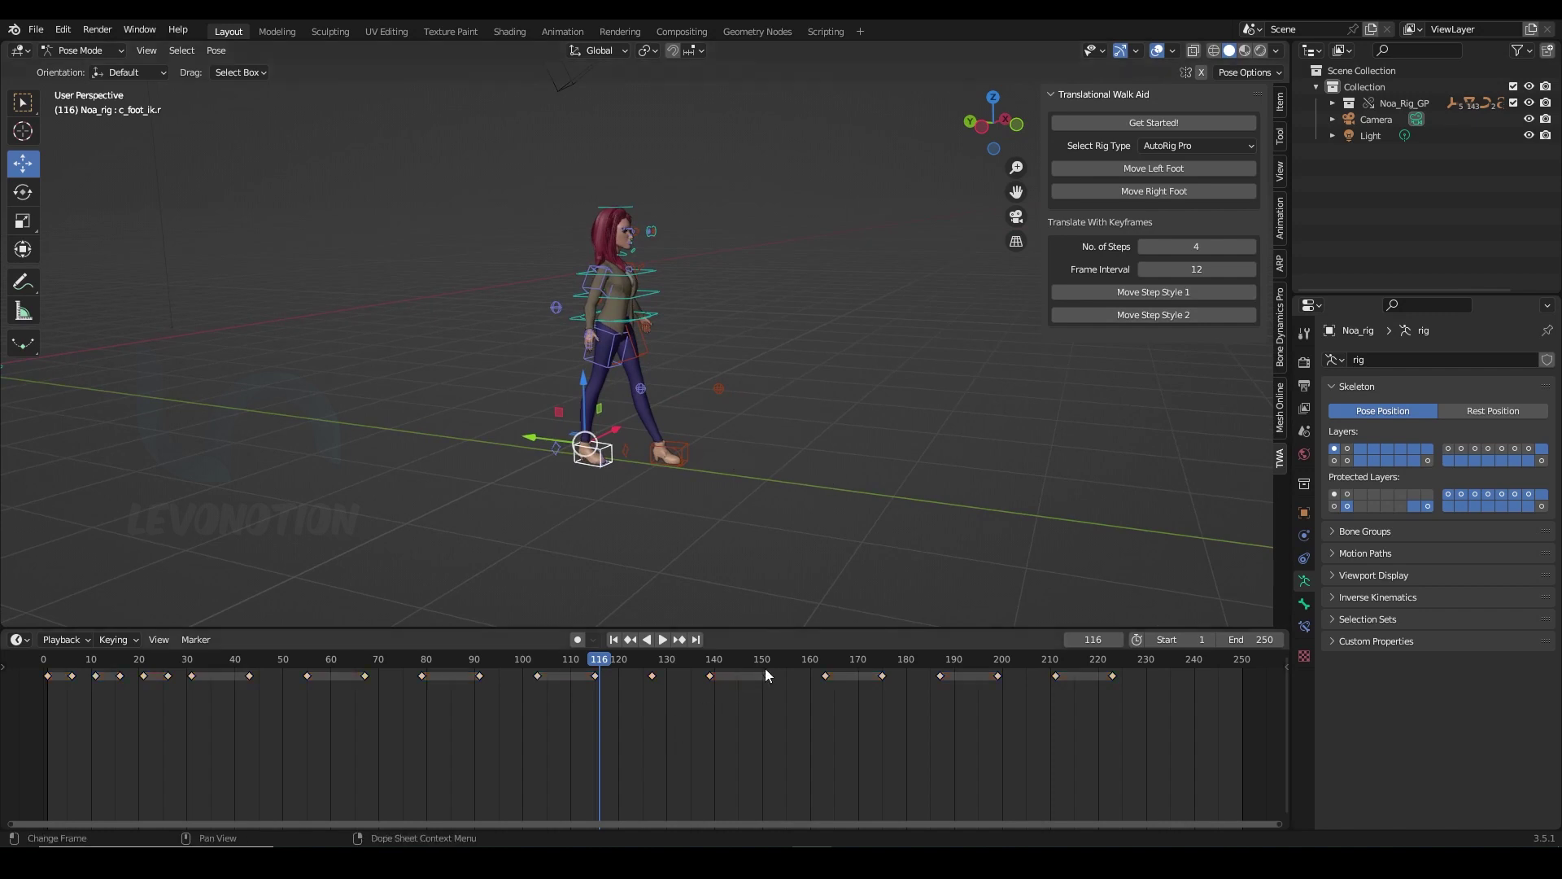
pyautogui.scroll(-3, 618, 675)
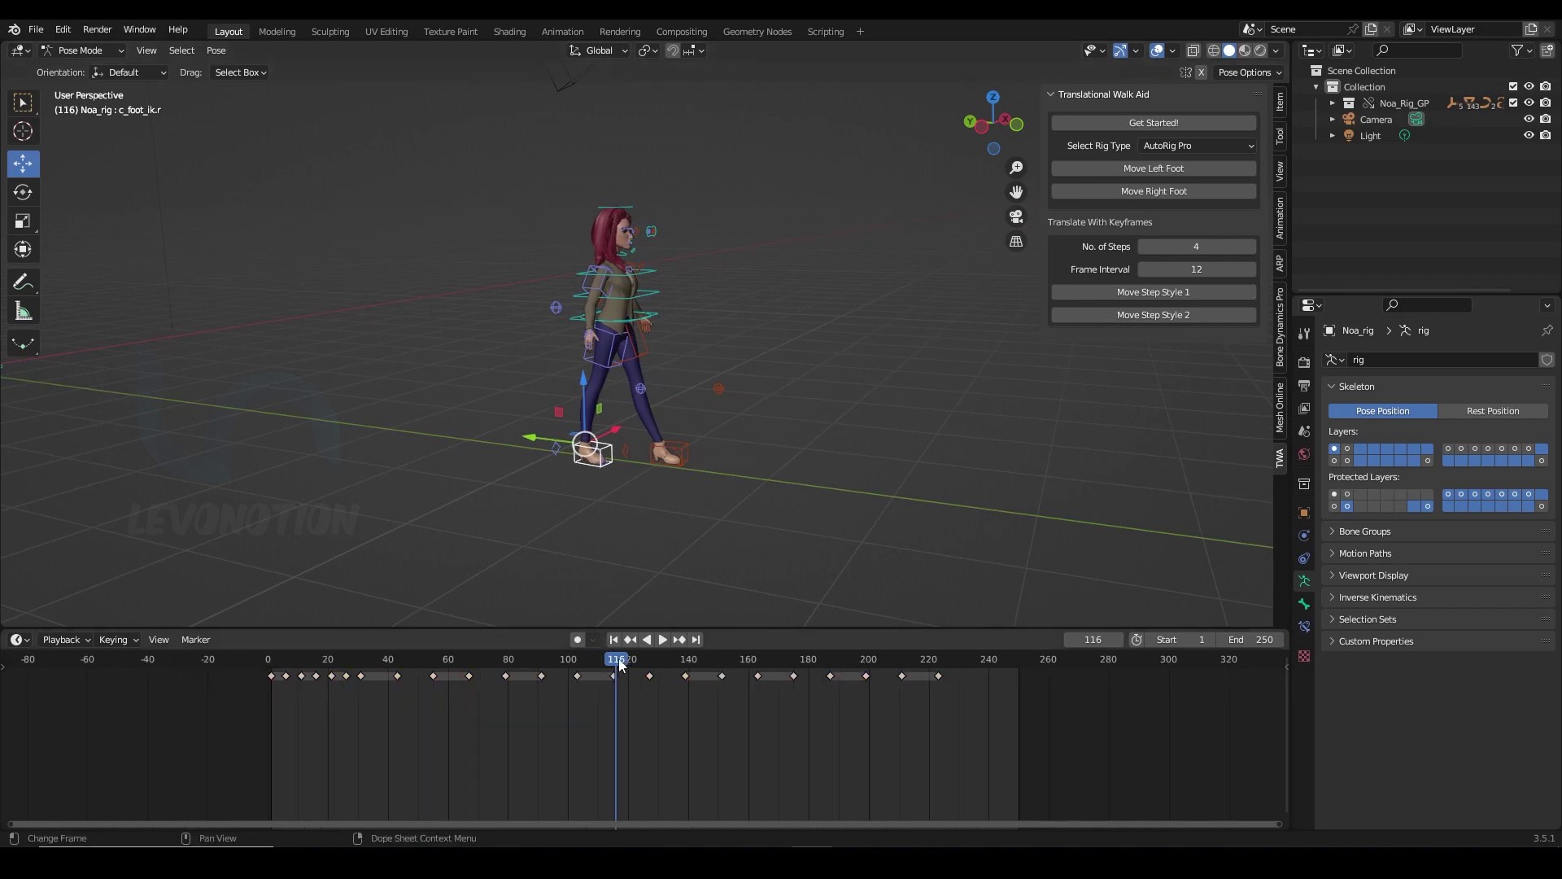
# Play the animation, return to around frame 32, and view the character side-on
pyautogui.hotkey('shift', 'ctrl', 'space')
pyautogui.moveTo(443, 665); pyautogui.dragTo(364, 675)
pyautogui.moveTo(417, 456); pyautogui.dragTo(316, 321, button='middle')
# Set all c_root_master.x keyframes to Linear interpolation and replay from the start
pyautogui.click(191, 329)
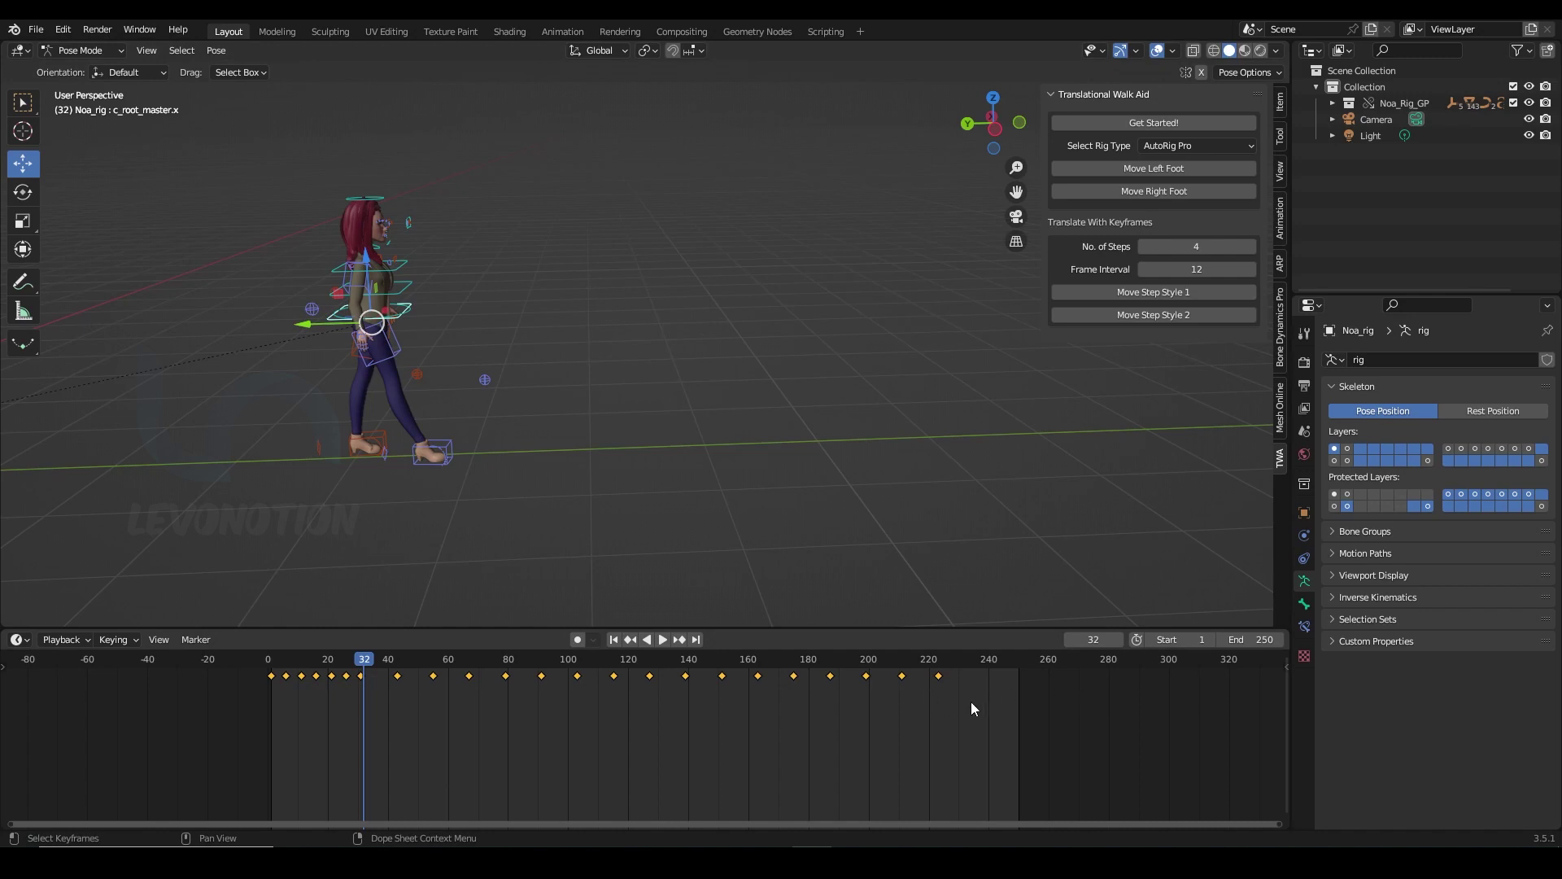
pyautogui.moveTo(976, 705); pyautogui.dragTo(246, 650)
pyautogui.rightClick(282, 679)
pyautogui.moveTo(280, 680)
pyautogui.moveTo(236, 704)
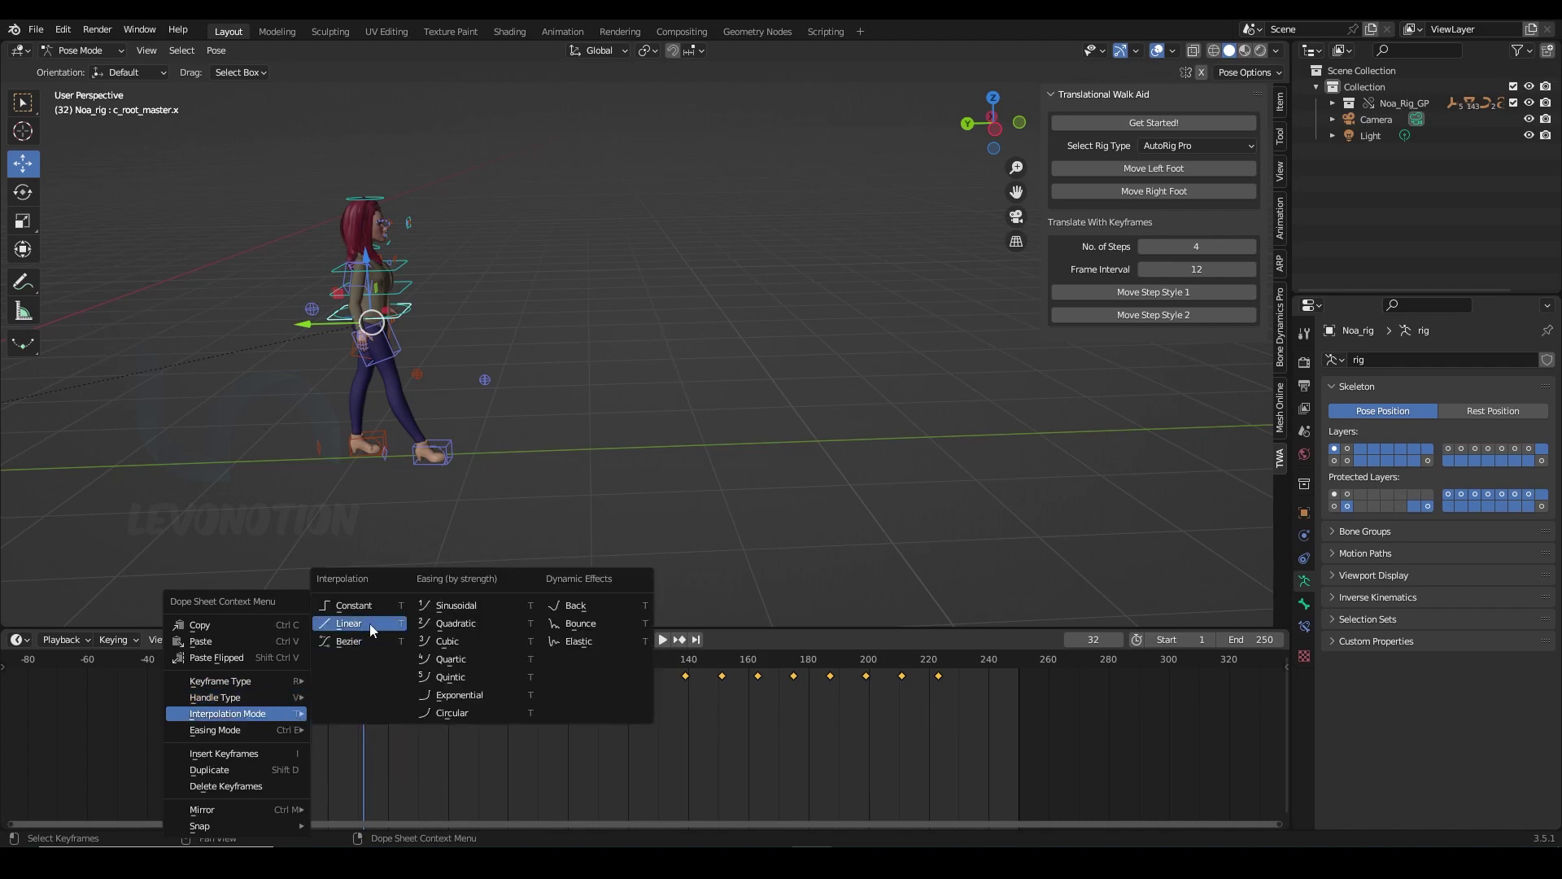
pyautogui.click(358, 624)
pyautogui.hotkey('shift', 'Left')
pyautogui.press('space')
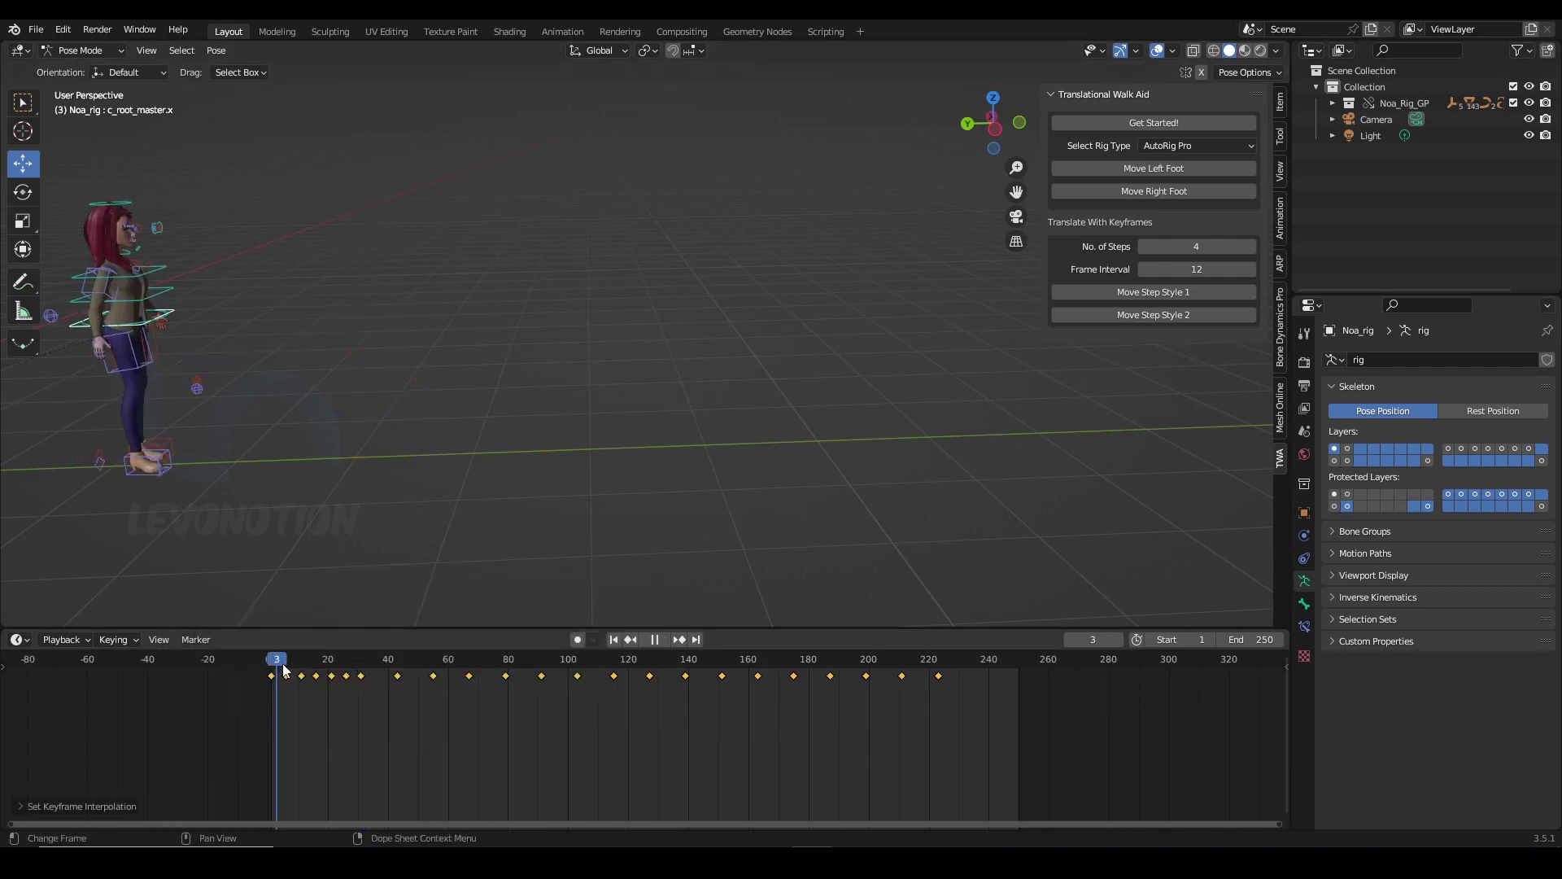
pyautogui.press('space')
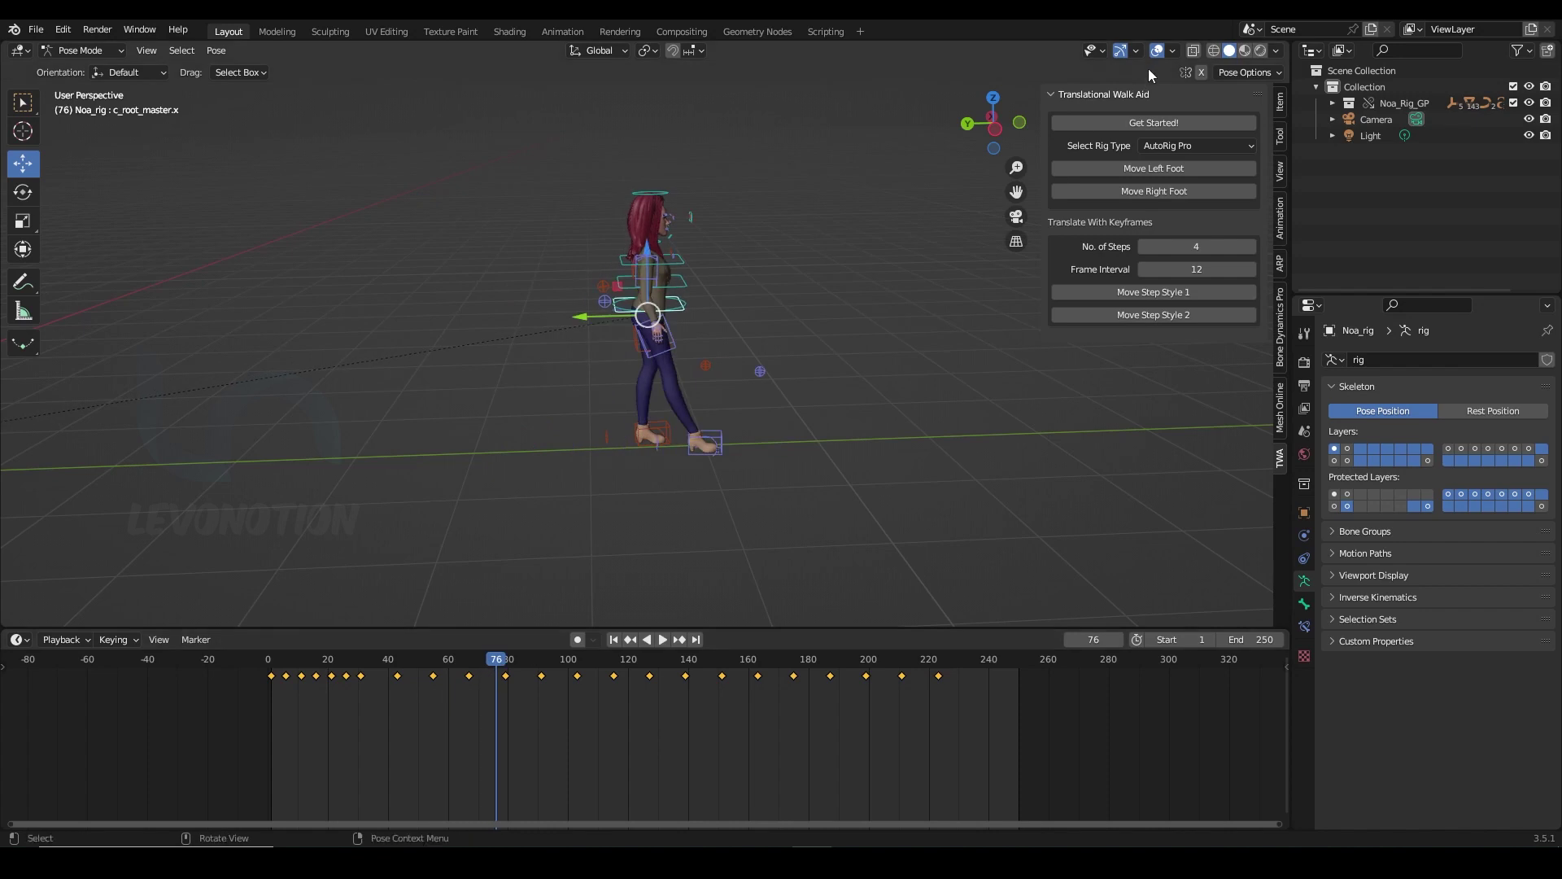
pyautogui.click(1150, 53)
pyautogui.moveTo(282, 663); pyautogui.dragTo(321, 693)
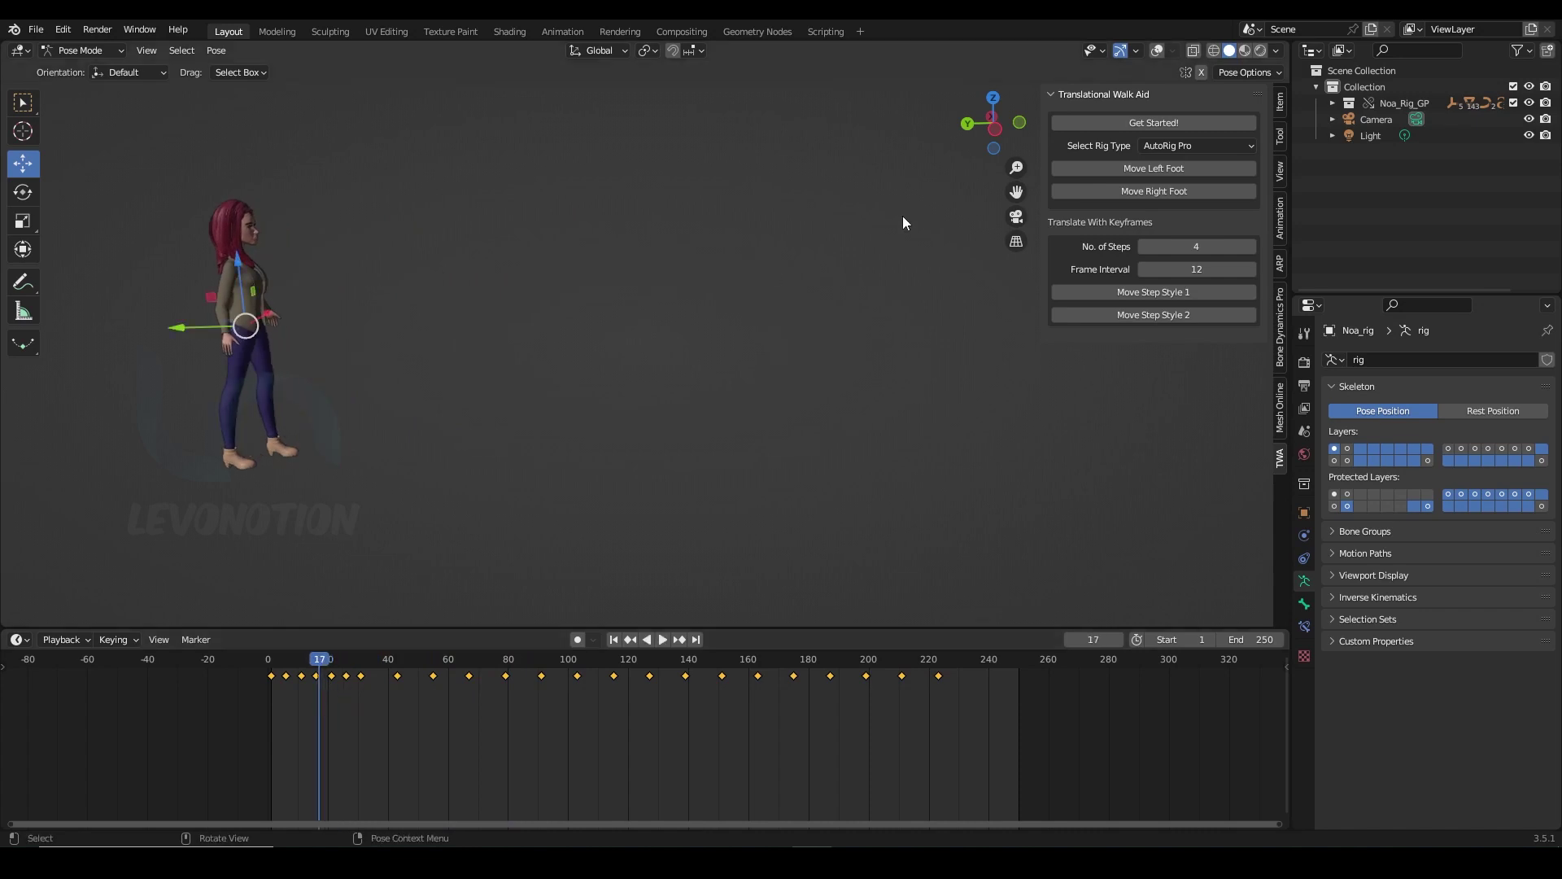
pyautogui.click(1157, 51)
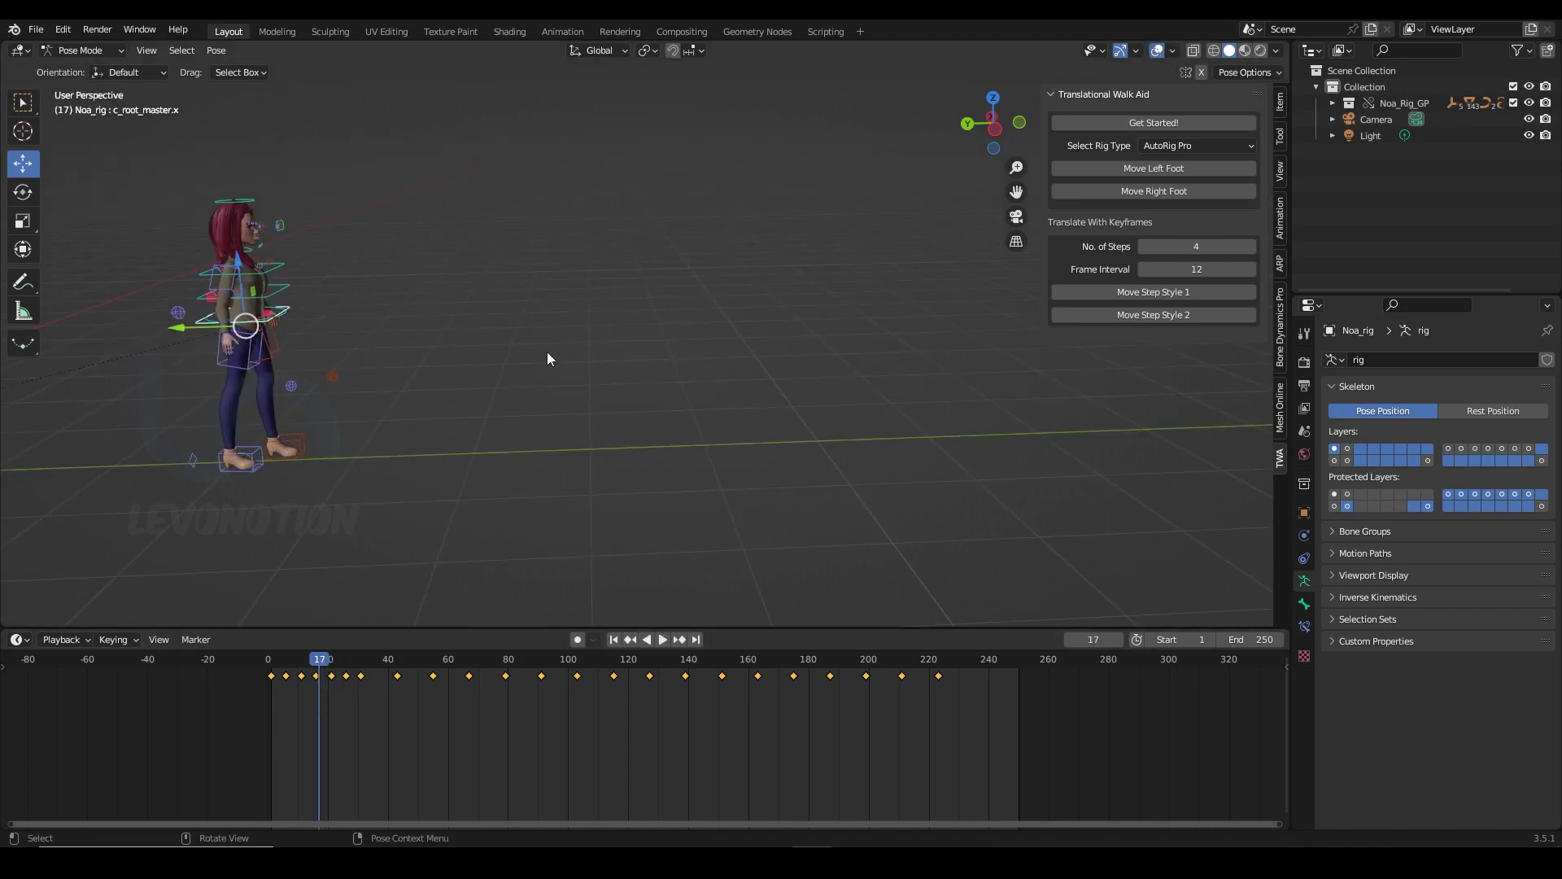
pyautogui.scroll(-2, 541, 360)
pyautogui.keyDown('shift'); pyautogui.moveTo(541, 362); pyautogui.dragTo(684, 425, button='middle'); pyautogui.keyUp('shift')
pyautogui.scroll(1, 646, 424)
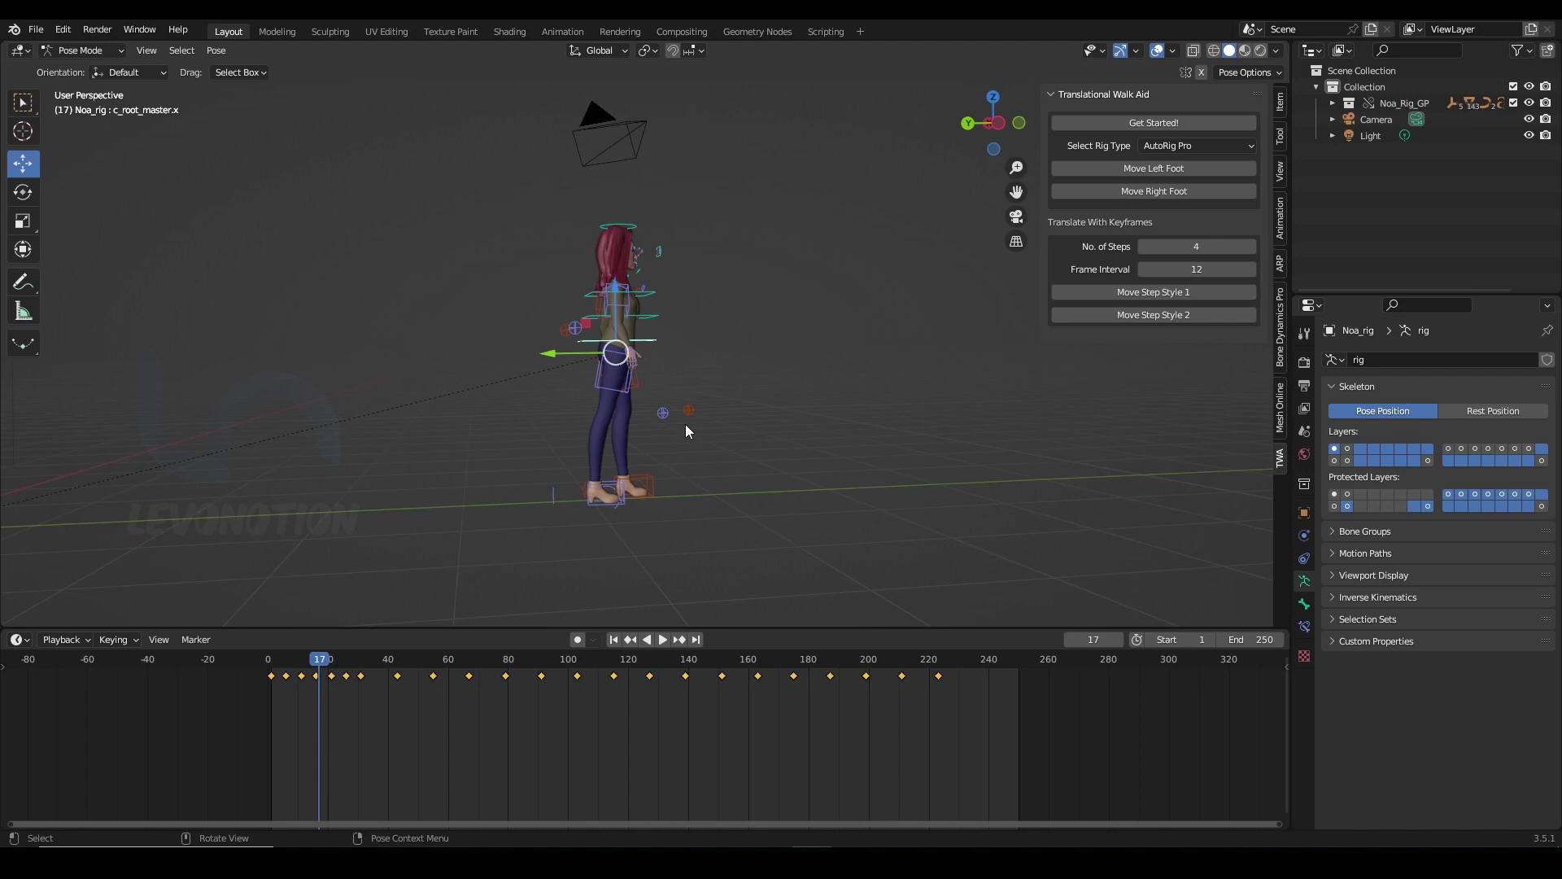
pyautogui.moveTo(812, 403); pyautogui.dragTo(794, 401, button='middle')
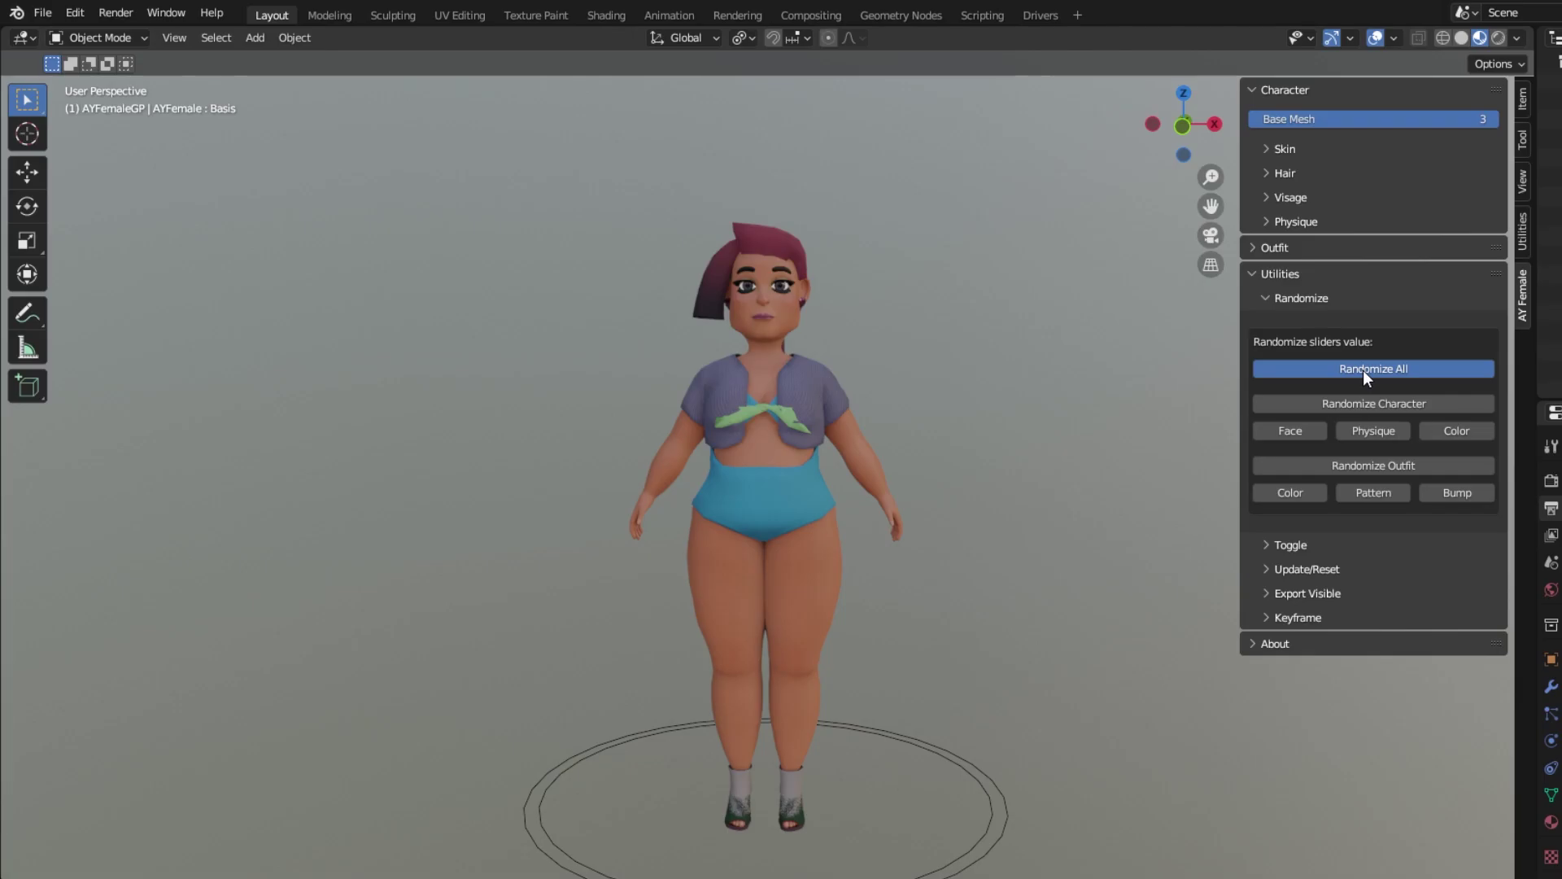
# Generate a string of random female character looks with the AY Female Randomize All option
pyautogui.click(1362, 370)
pyautogui.click(1363, 369)
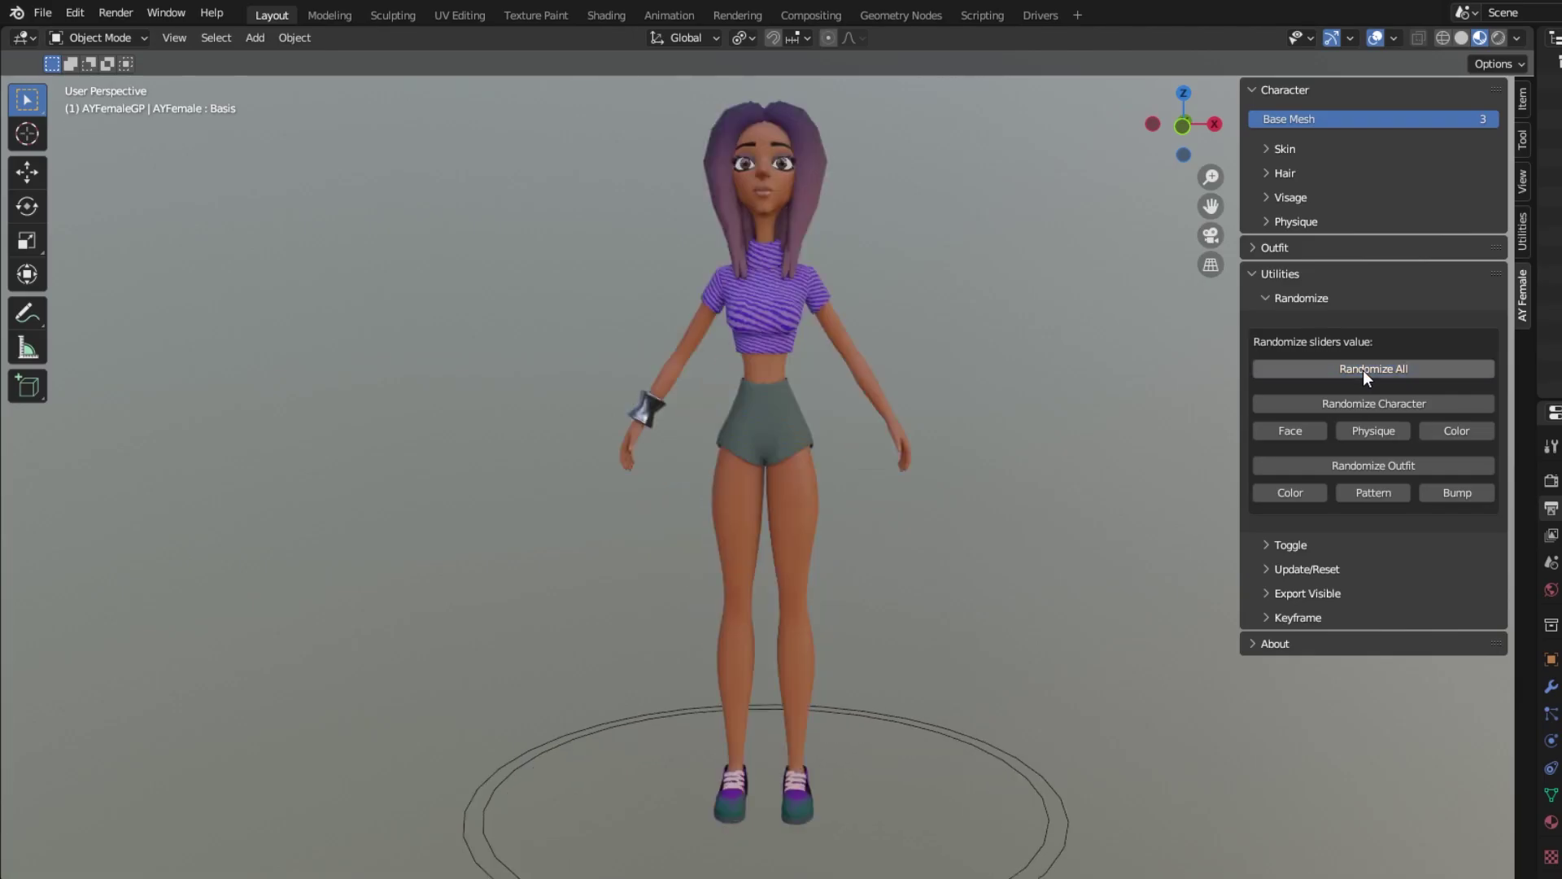
pyautogui.click(1362, 371)
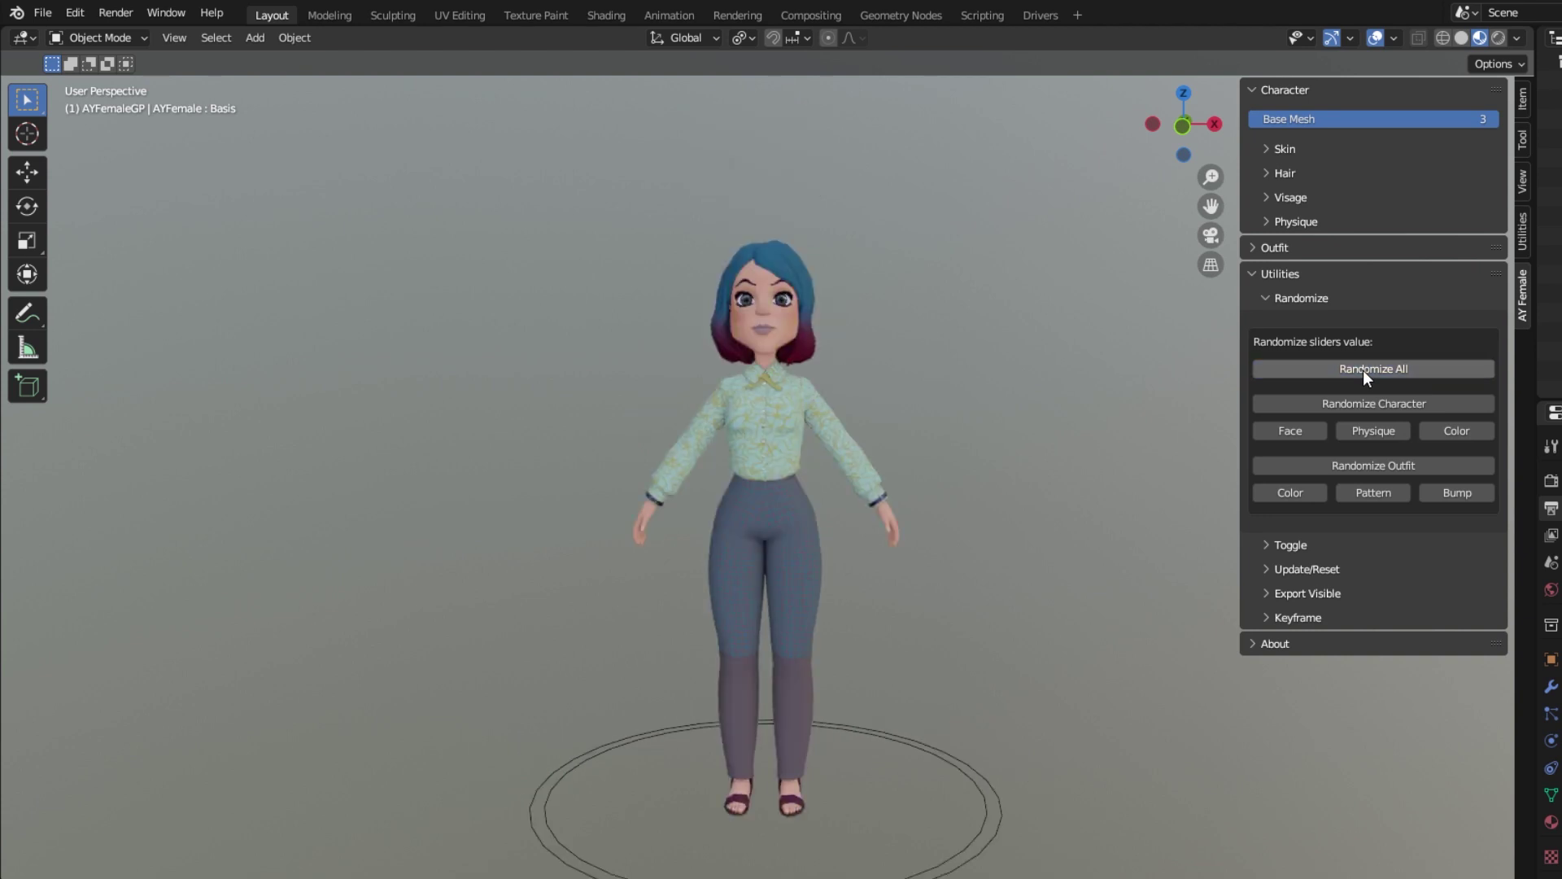
pyautogui.click(1363, 371)
pyautogui.click(1362, 370)
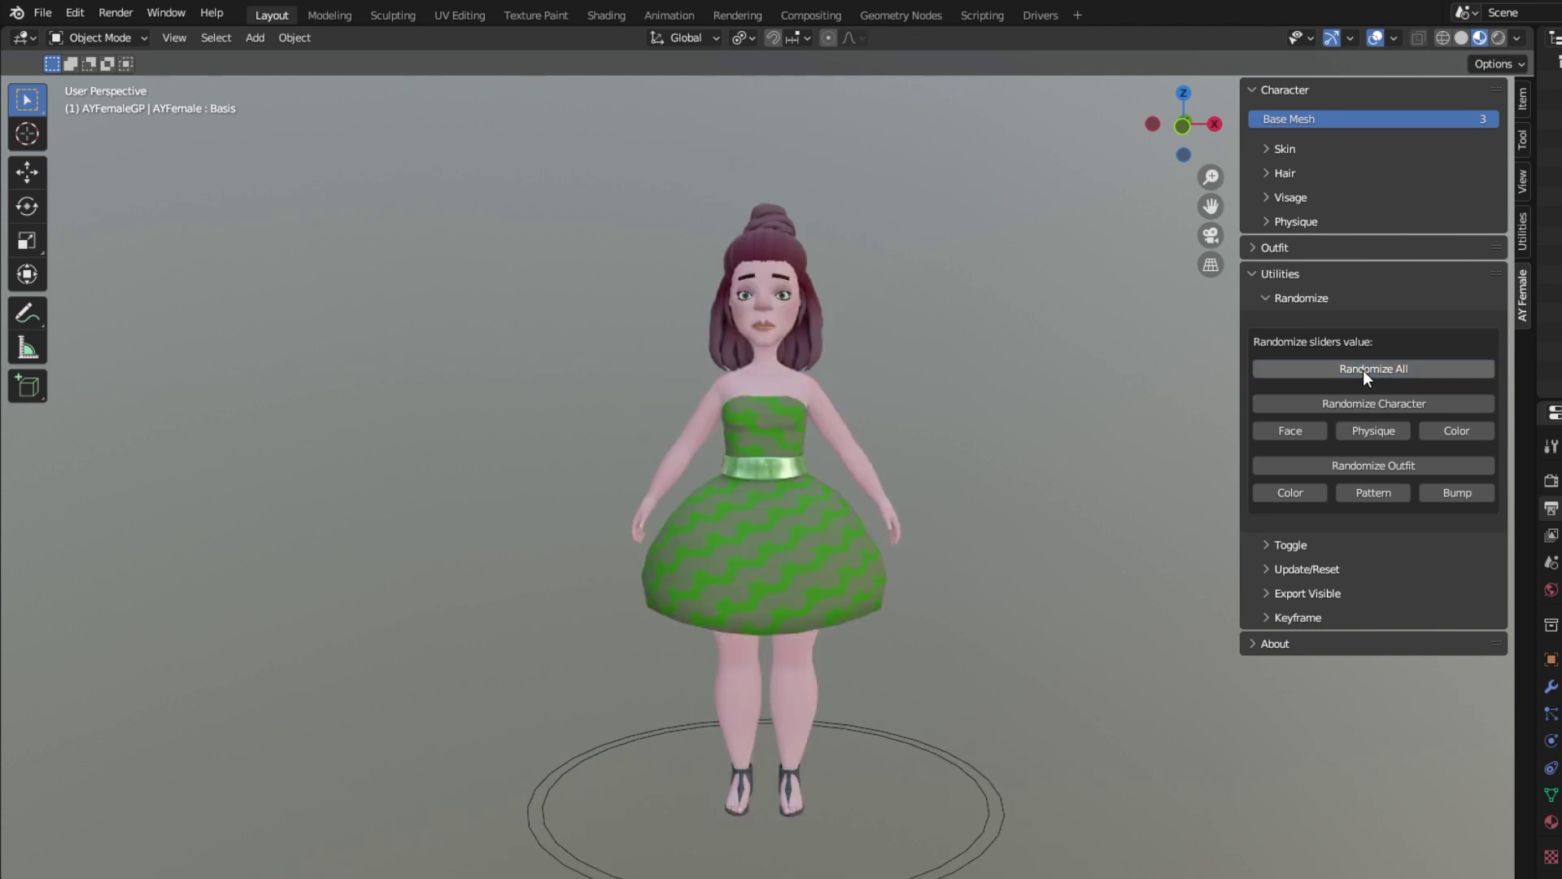
pyautogui.click(1363, 371)
pyautogui.click(1362, 370)
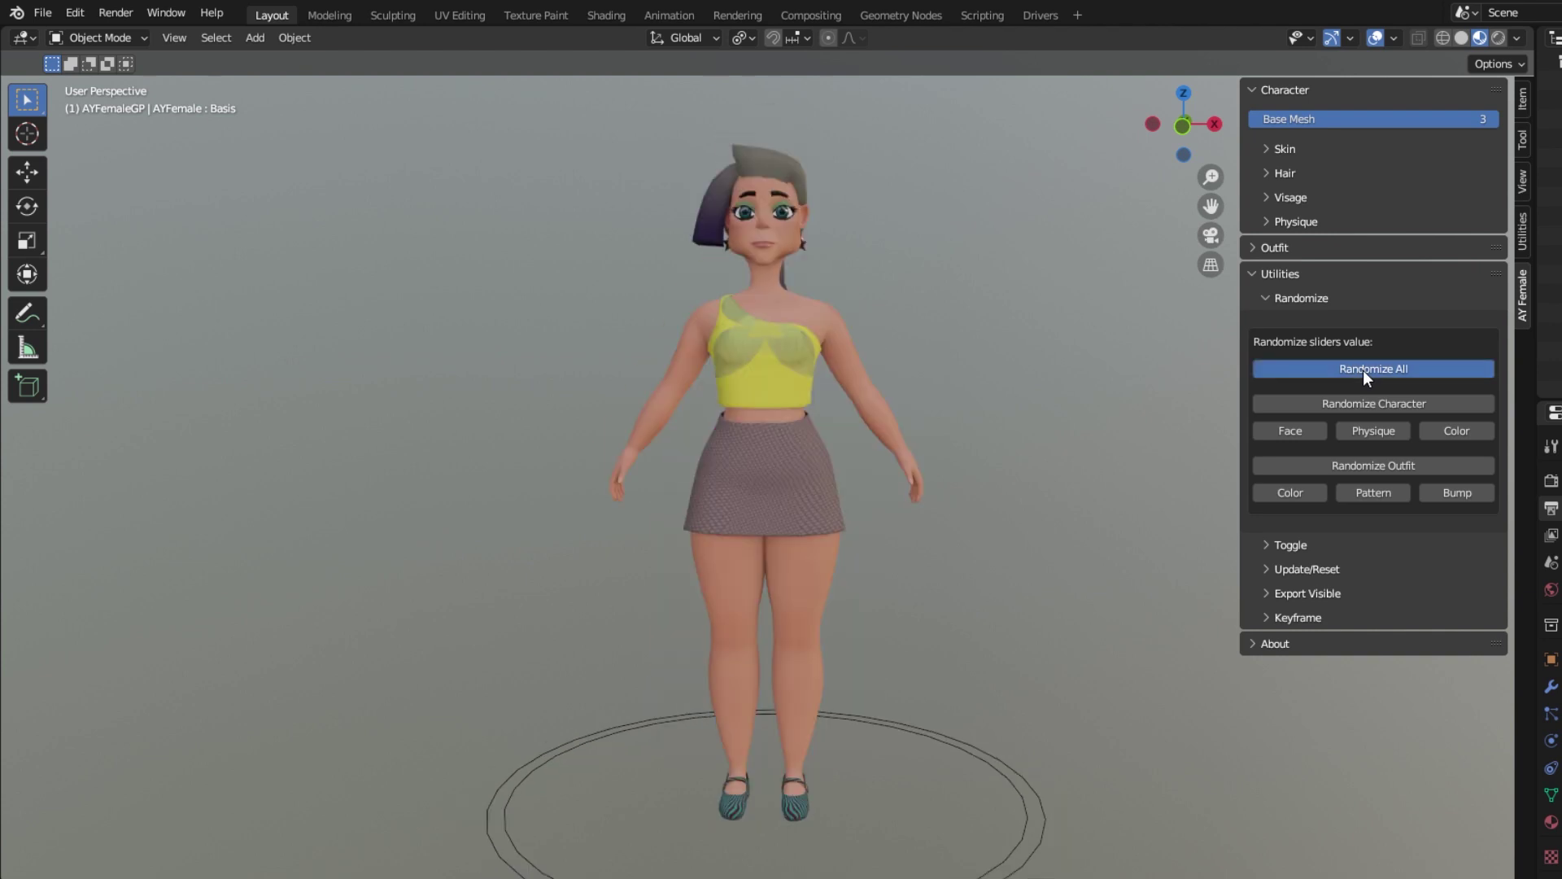
pyautogui.click(1364, 370)
pyautogui.click(1363, 370)
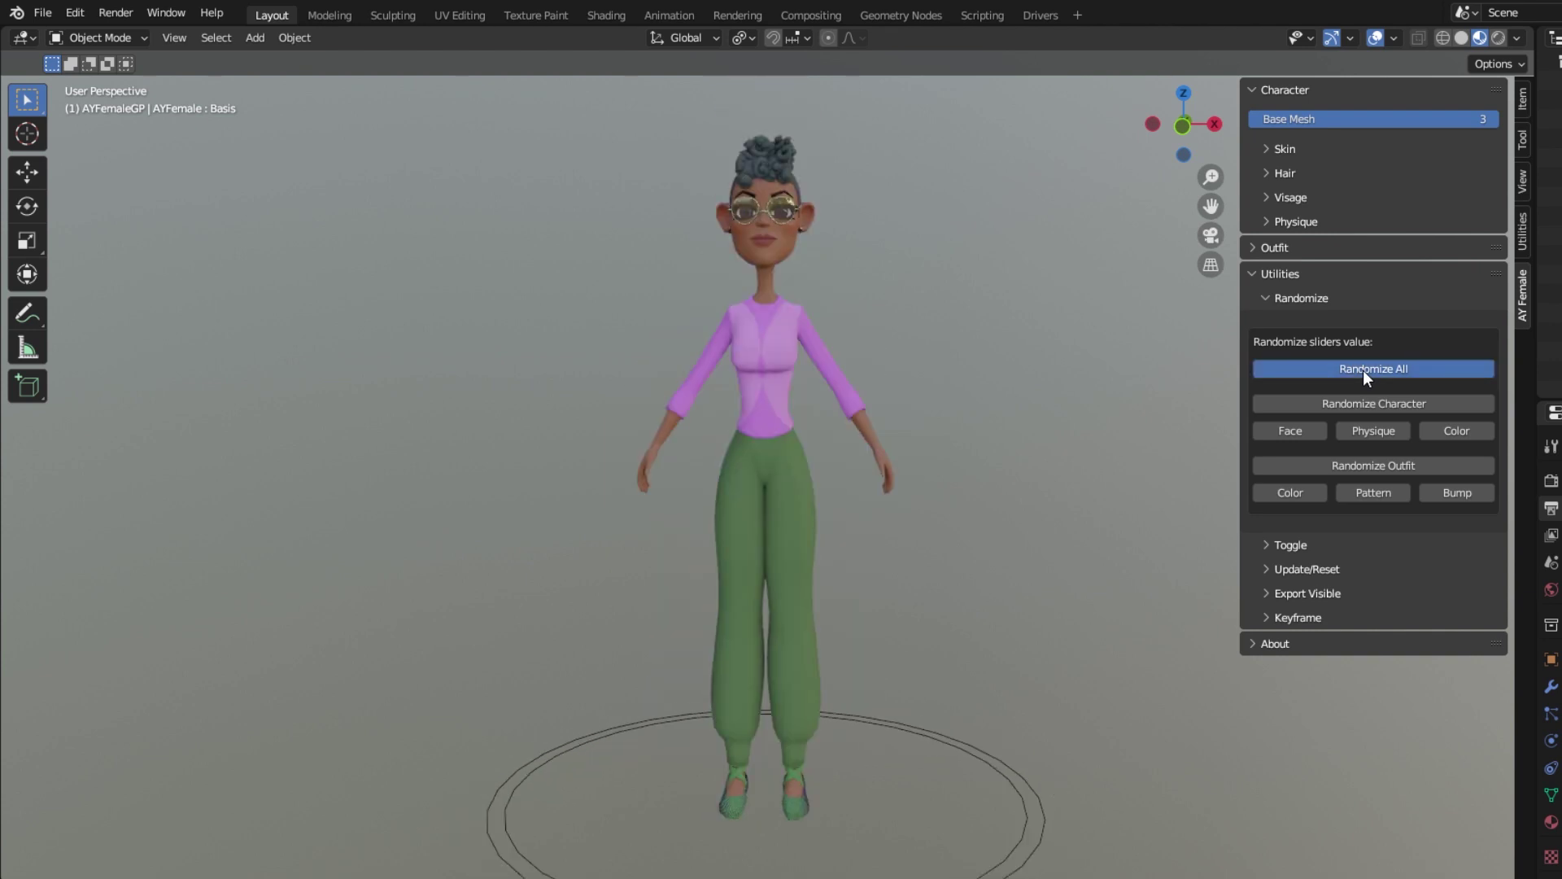
pyautogui.click(1369, 371)
pyautogui.click(1369, 372)
pyautogui.click(1370, 371)
pyautogui.click(1370, 371)
pyautogui.click(1369, 370)
pyautogui.click(1371, 371)
pyautogui.click(1370, 371)
pyautogui.click(1371, 371)
pyautogui.click(1370, 372)
# Generate a string of random kid character looks with the AY Kid Randomize All option
pyautogui.click(1383, 370)
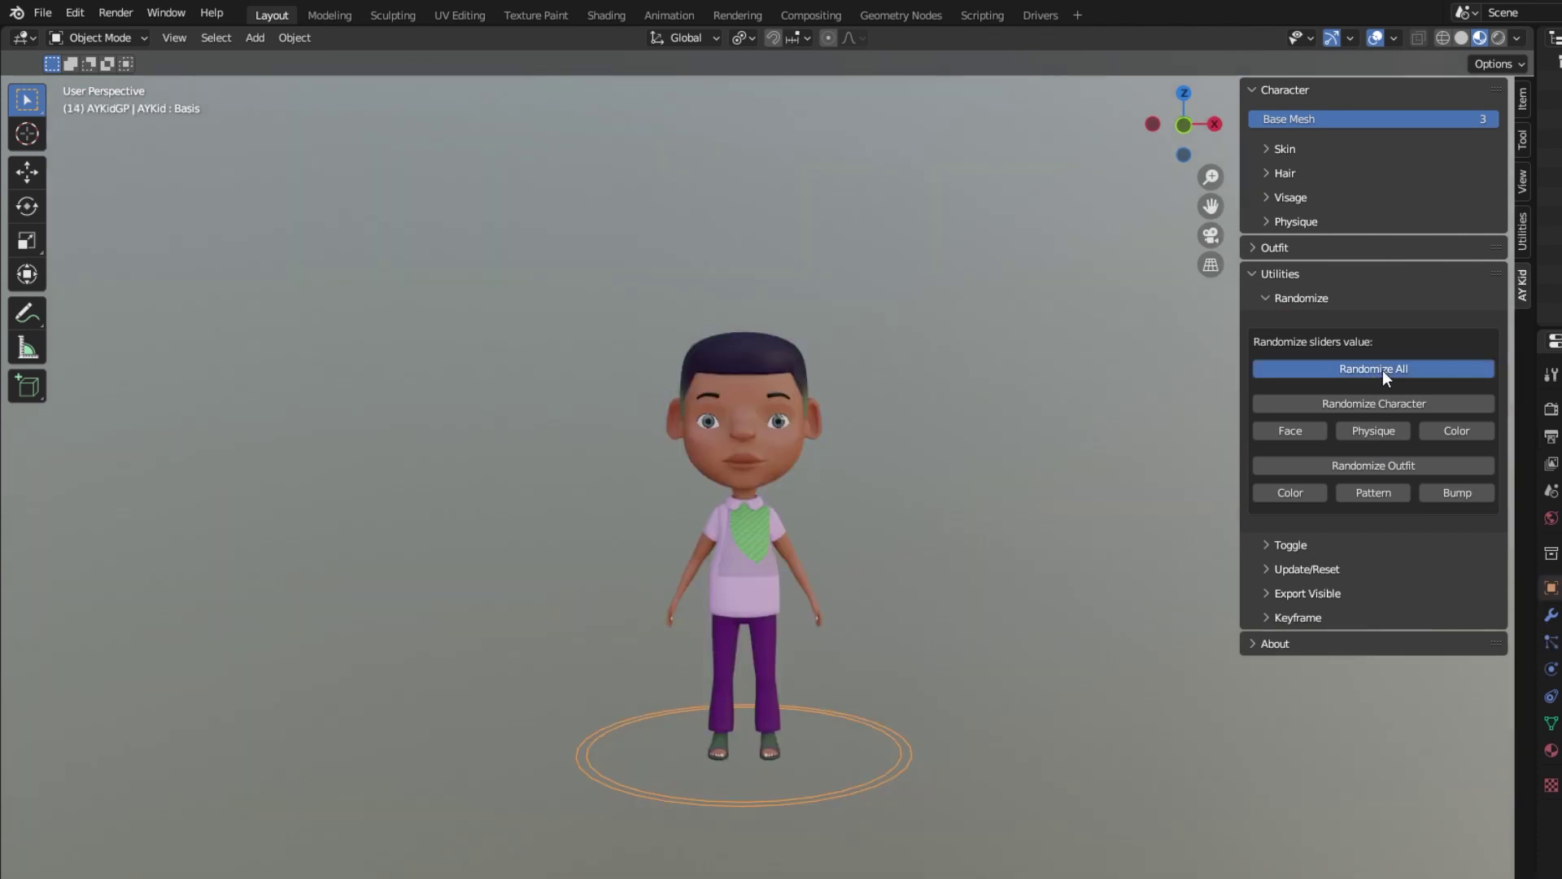
pyautogui.click(1383, 370)
pyautogui.click(1383, 371)
pyautogui.click(1383, 369)
pyautogui.click(1382, 369)
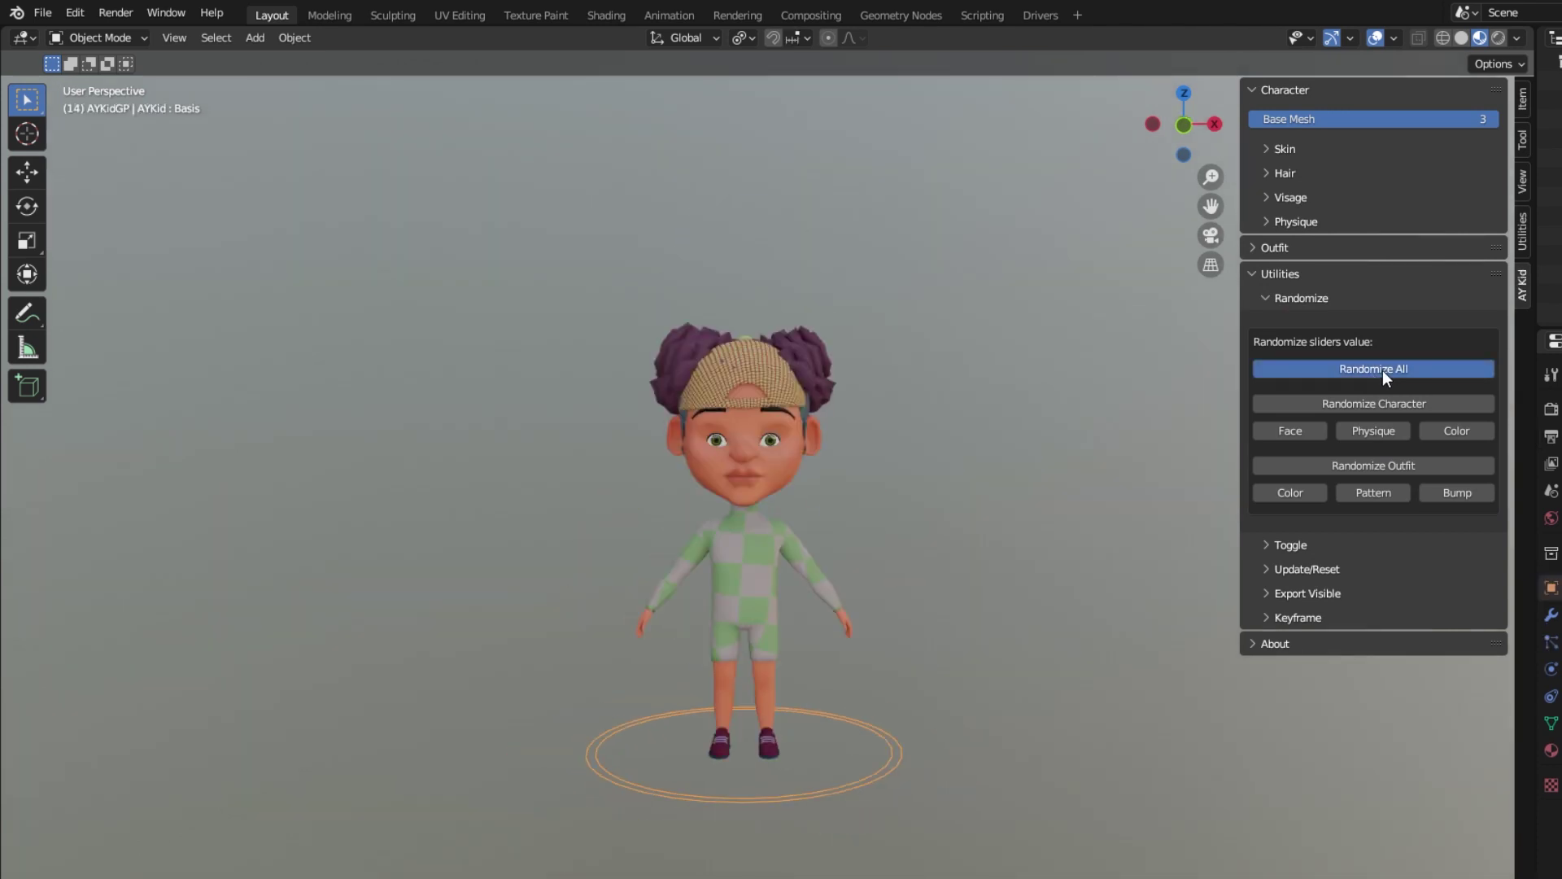
pyautogui.click(1382, 370)
pyautogui.click(1382, 370)
pyautogui.click(1383, 370)
pyautogui.click(1383, 370)
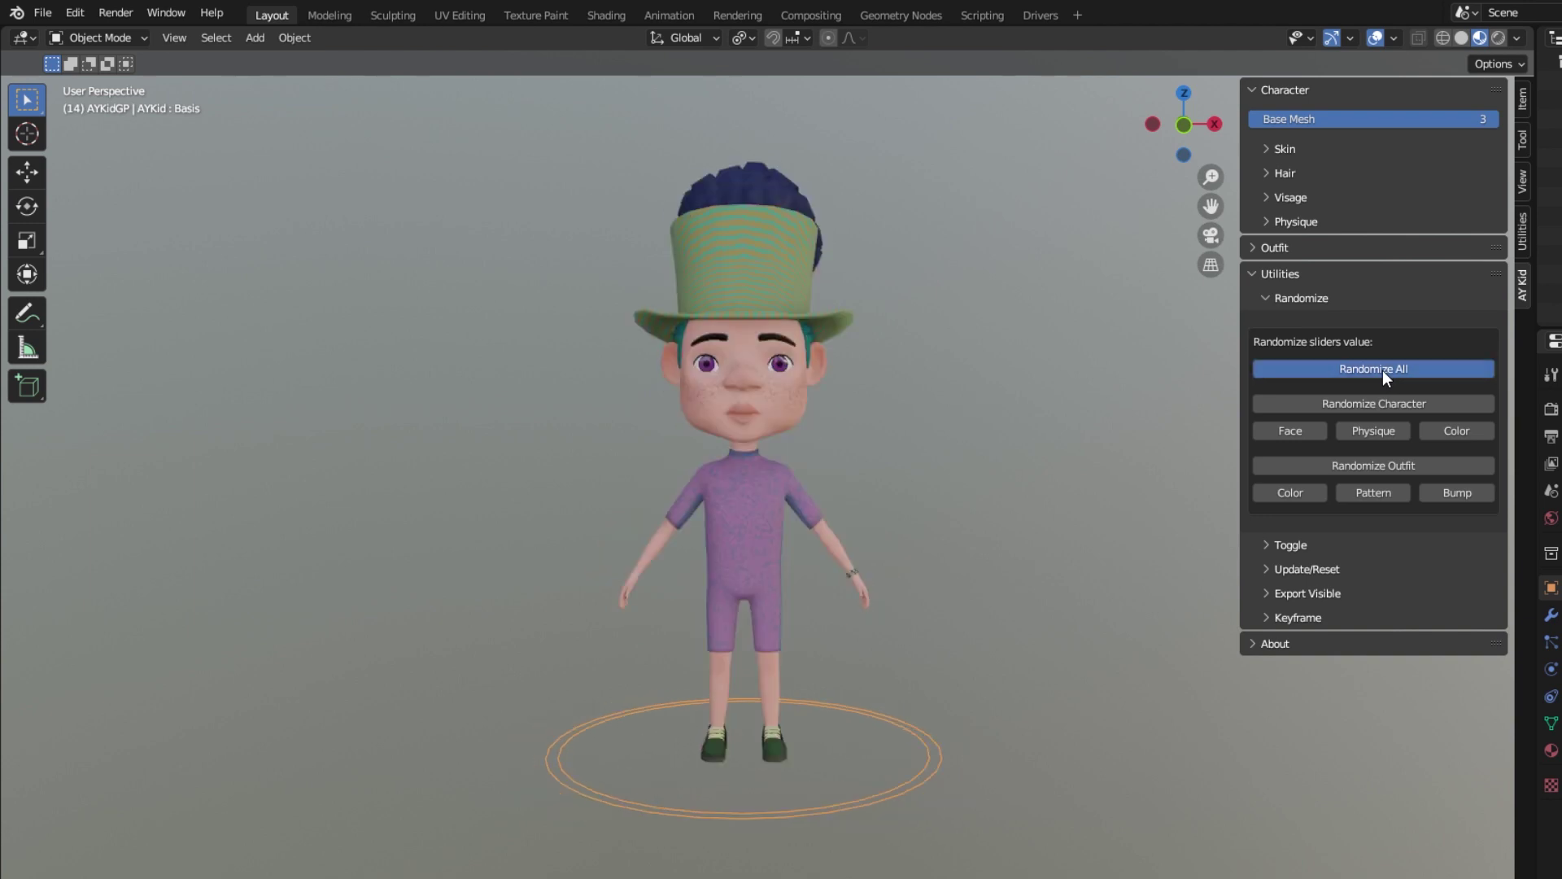
pyautogui.click(1383, 371)
pyautogui.click(1382, 369)
pyautogui.click(1383, 370)
pyautogui.click(1382, 370)
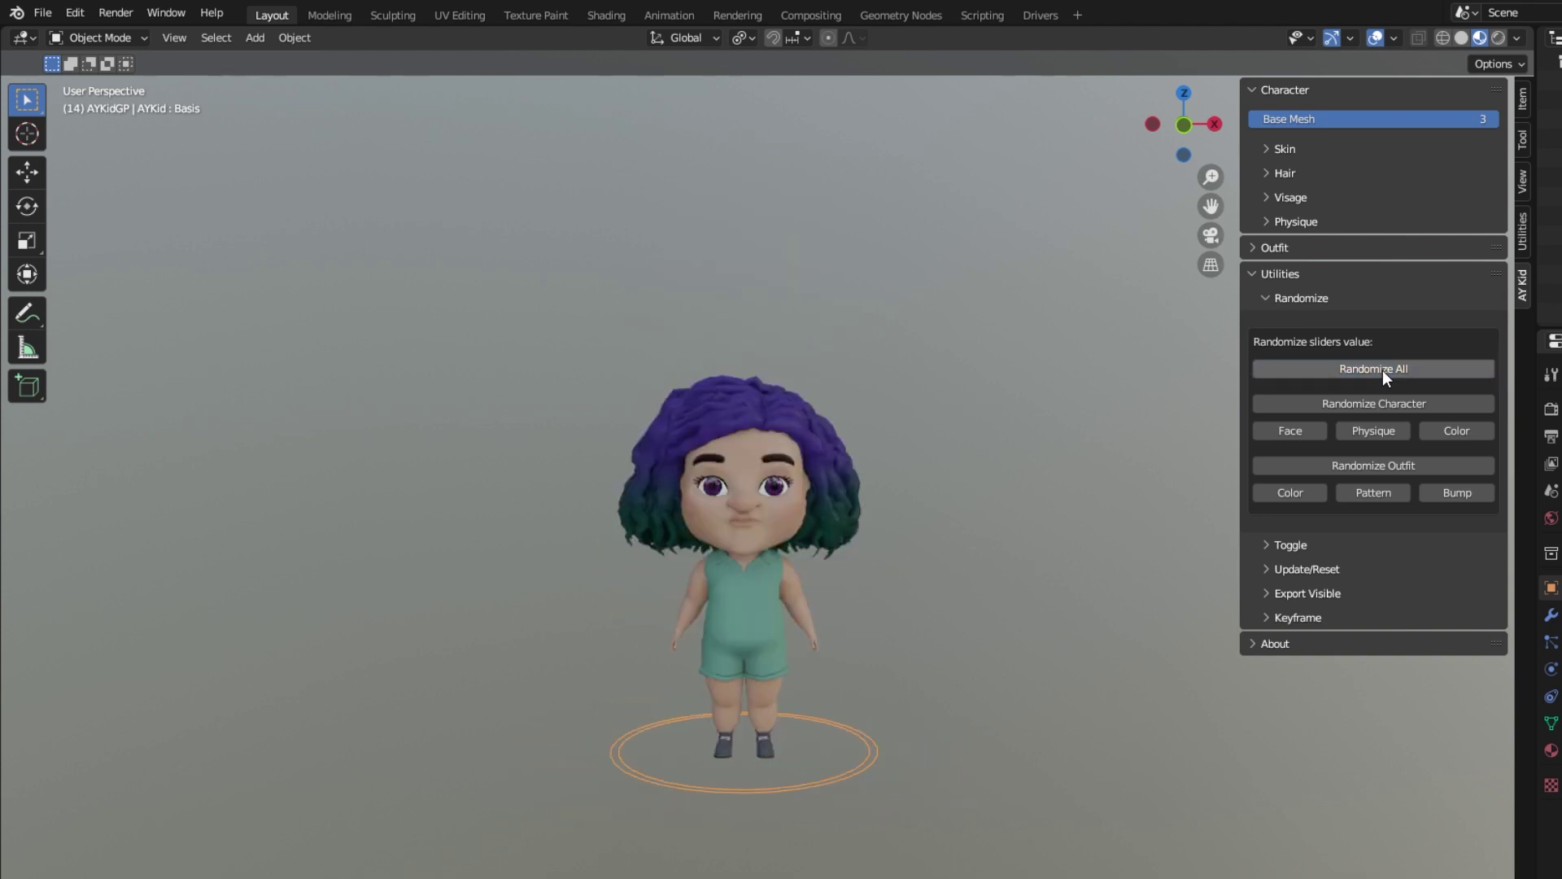